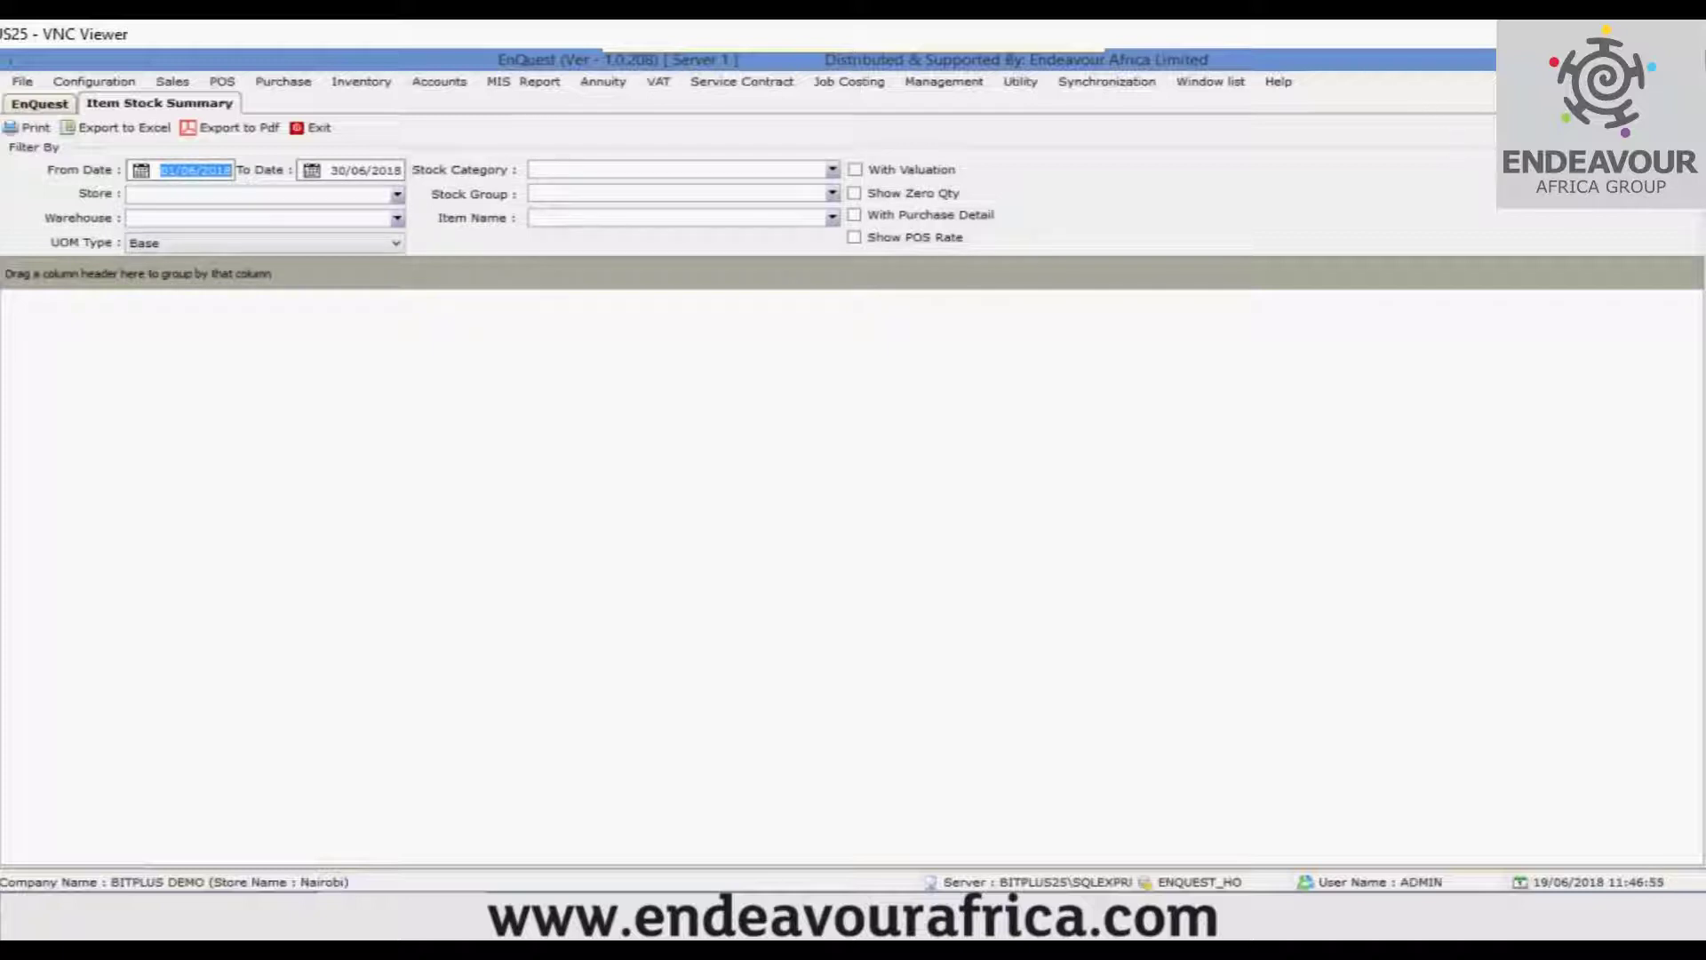
# Step: Load the Item Stock Summary for 01/06/2018 to 30/06/2018, sort it by store name and review the in, out and closing quantities
pyautogui.press('F5')
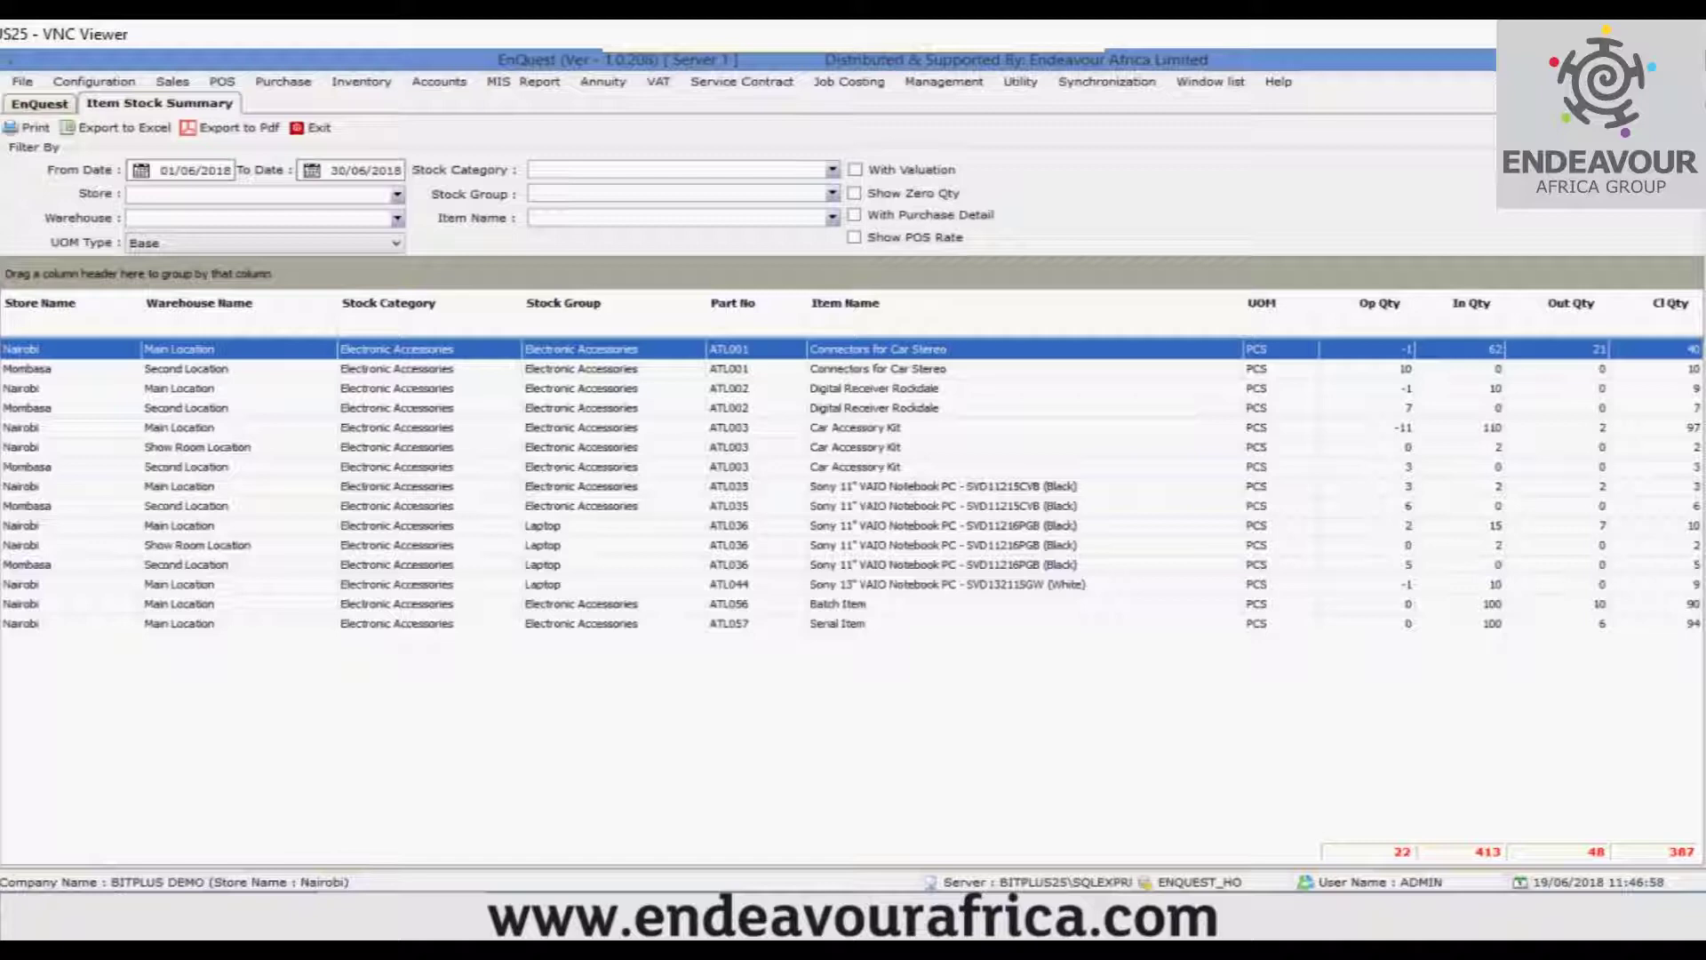
pyautogui.click(94, 310)
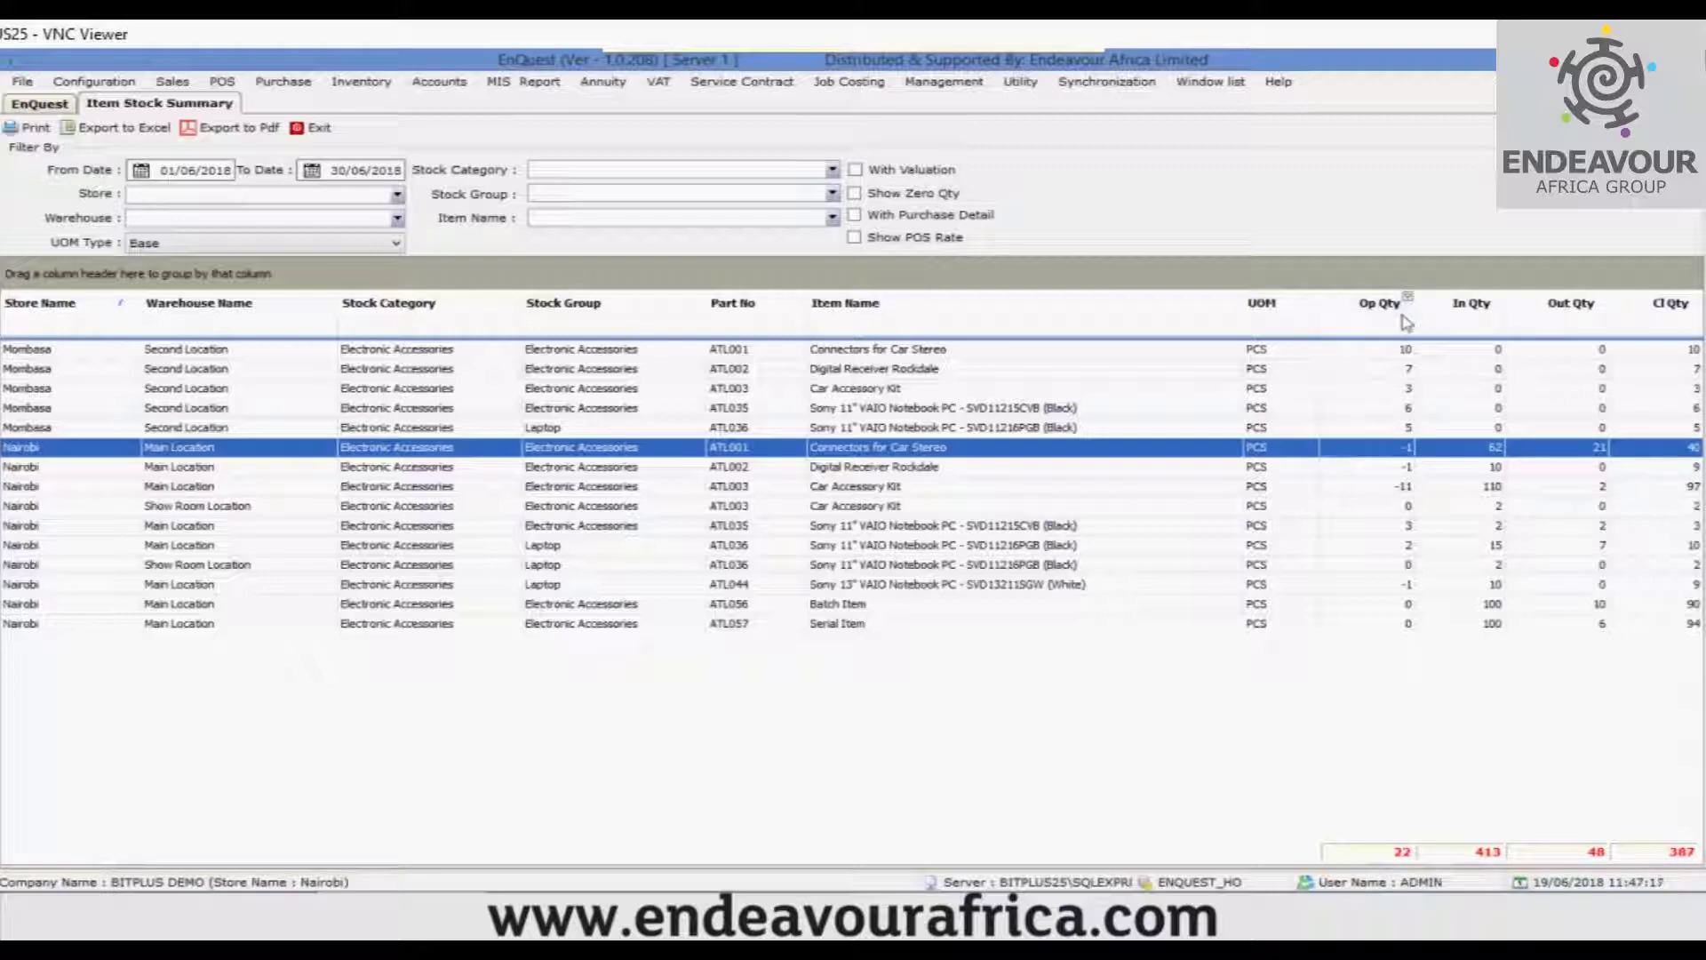
pyautogui.click(1489, 356)
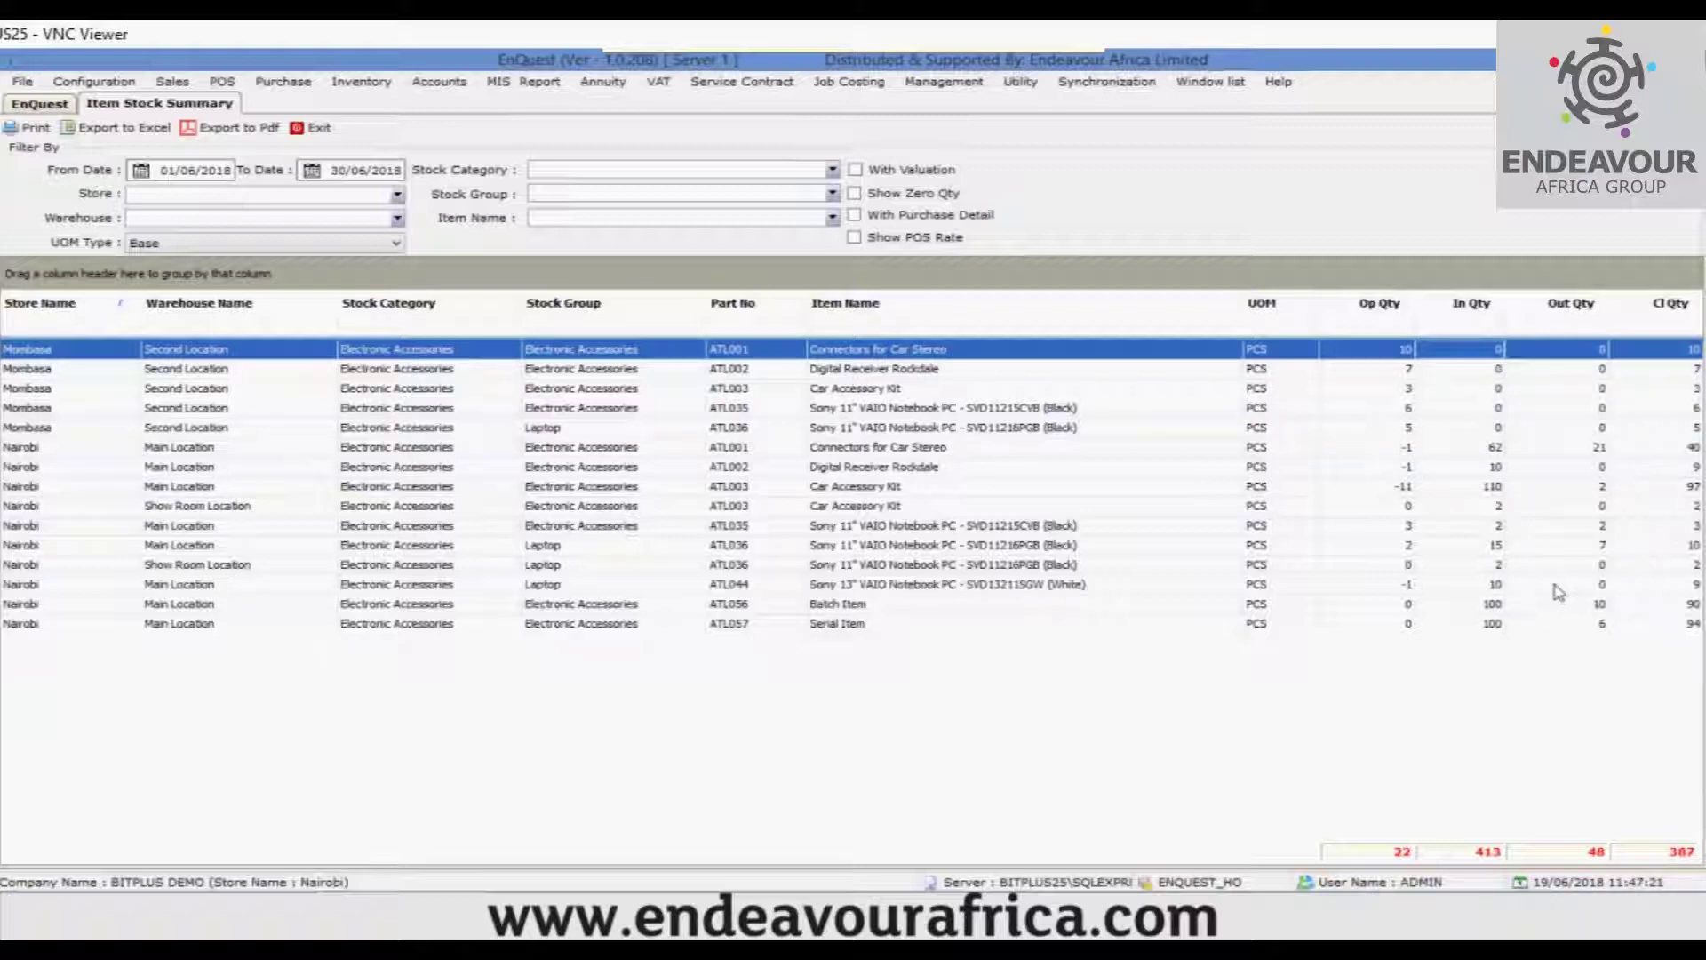
pyautogui.click(1593, 506)
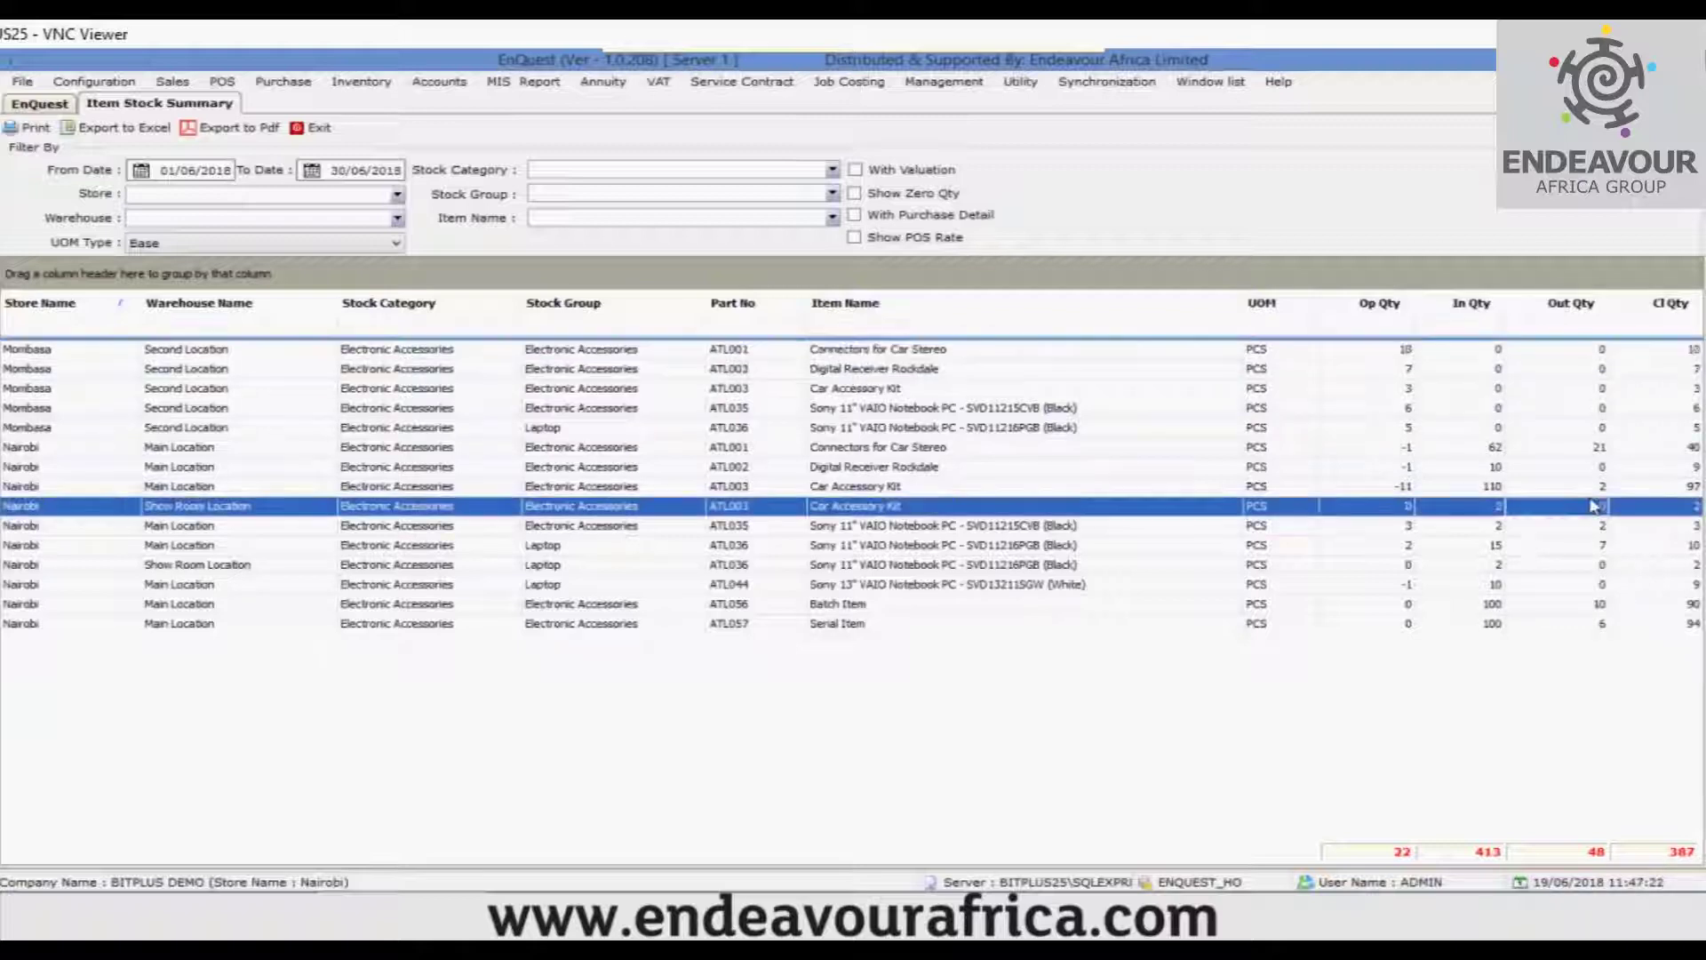
pyautogui.click(1687, 354)
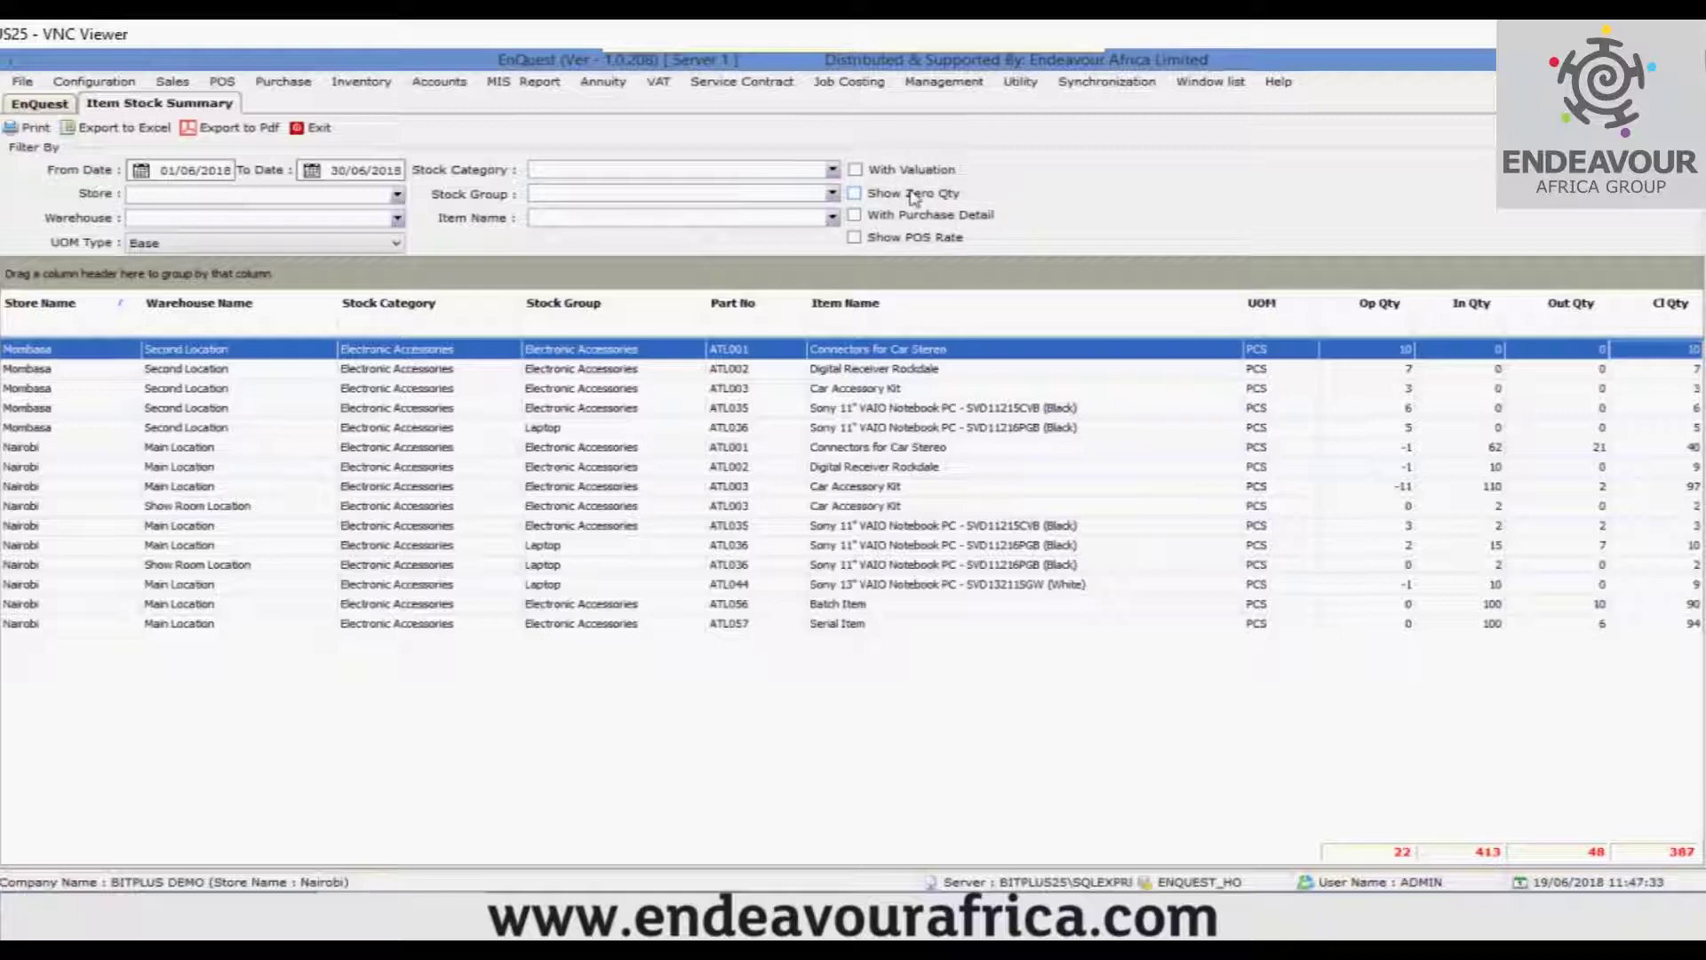
# Step: Reload the stock summary with valuation and review the closing quantity, rate and amount of Connectors for Car Stereo
pyautogui.click(857, 170)
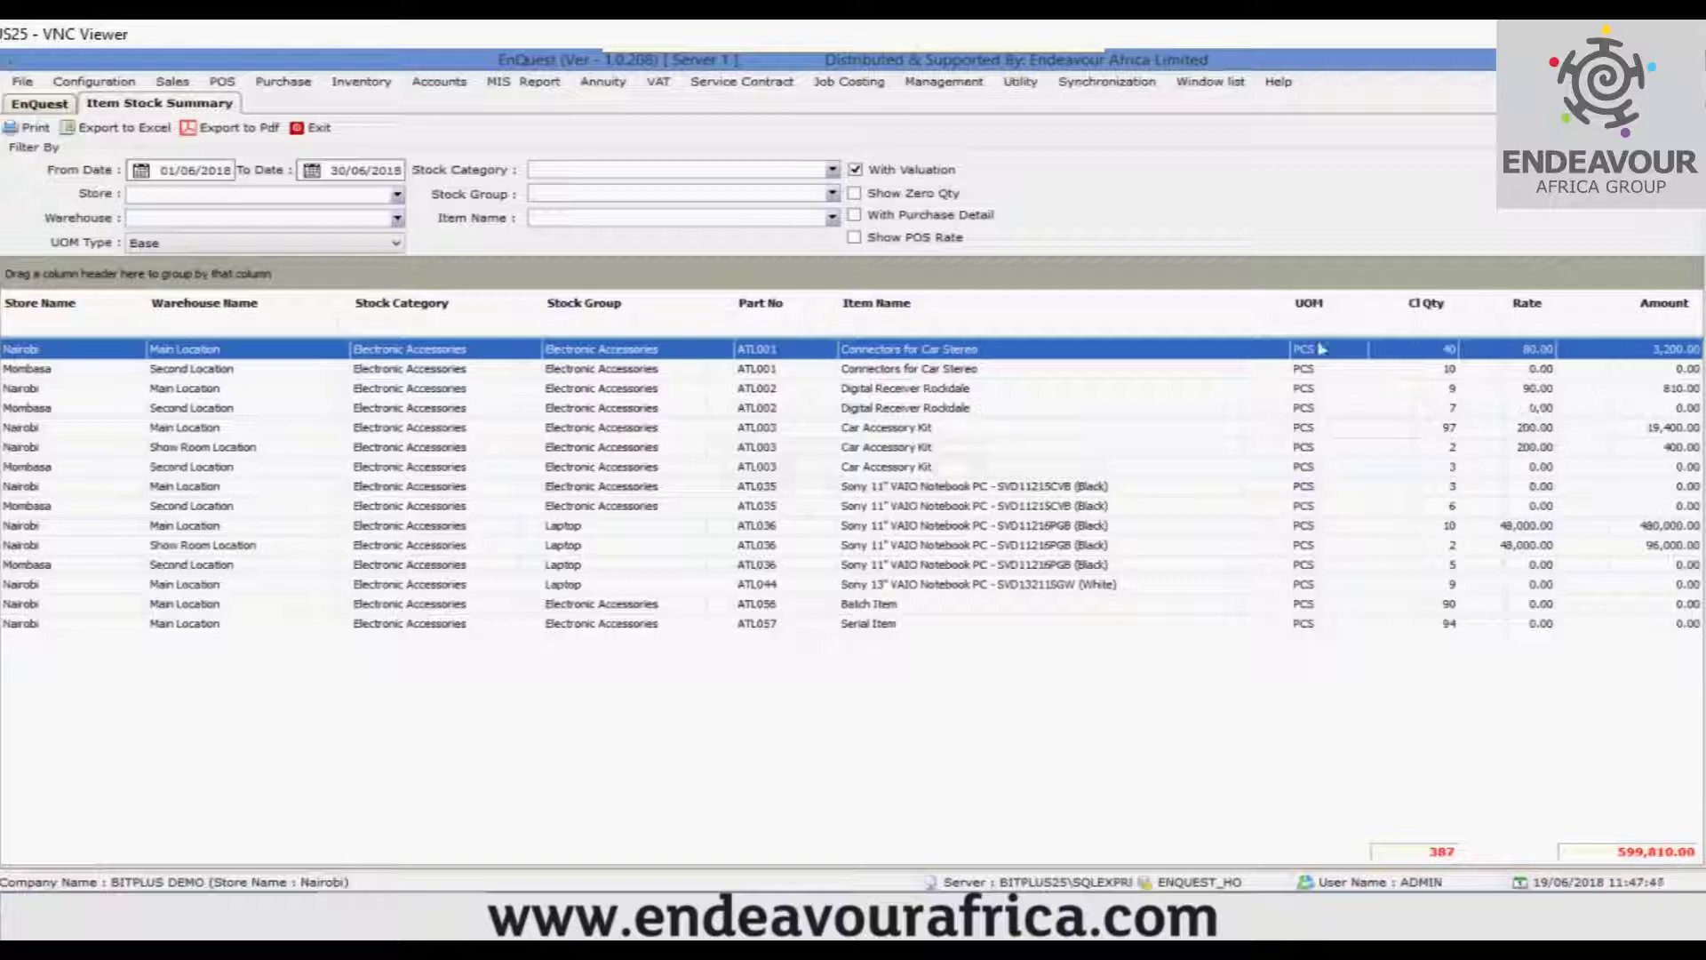
pyautogui.click(1362, 369)
pyautogui.click(1029, 357)
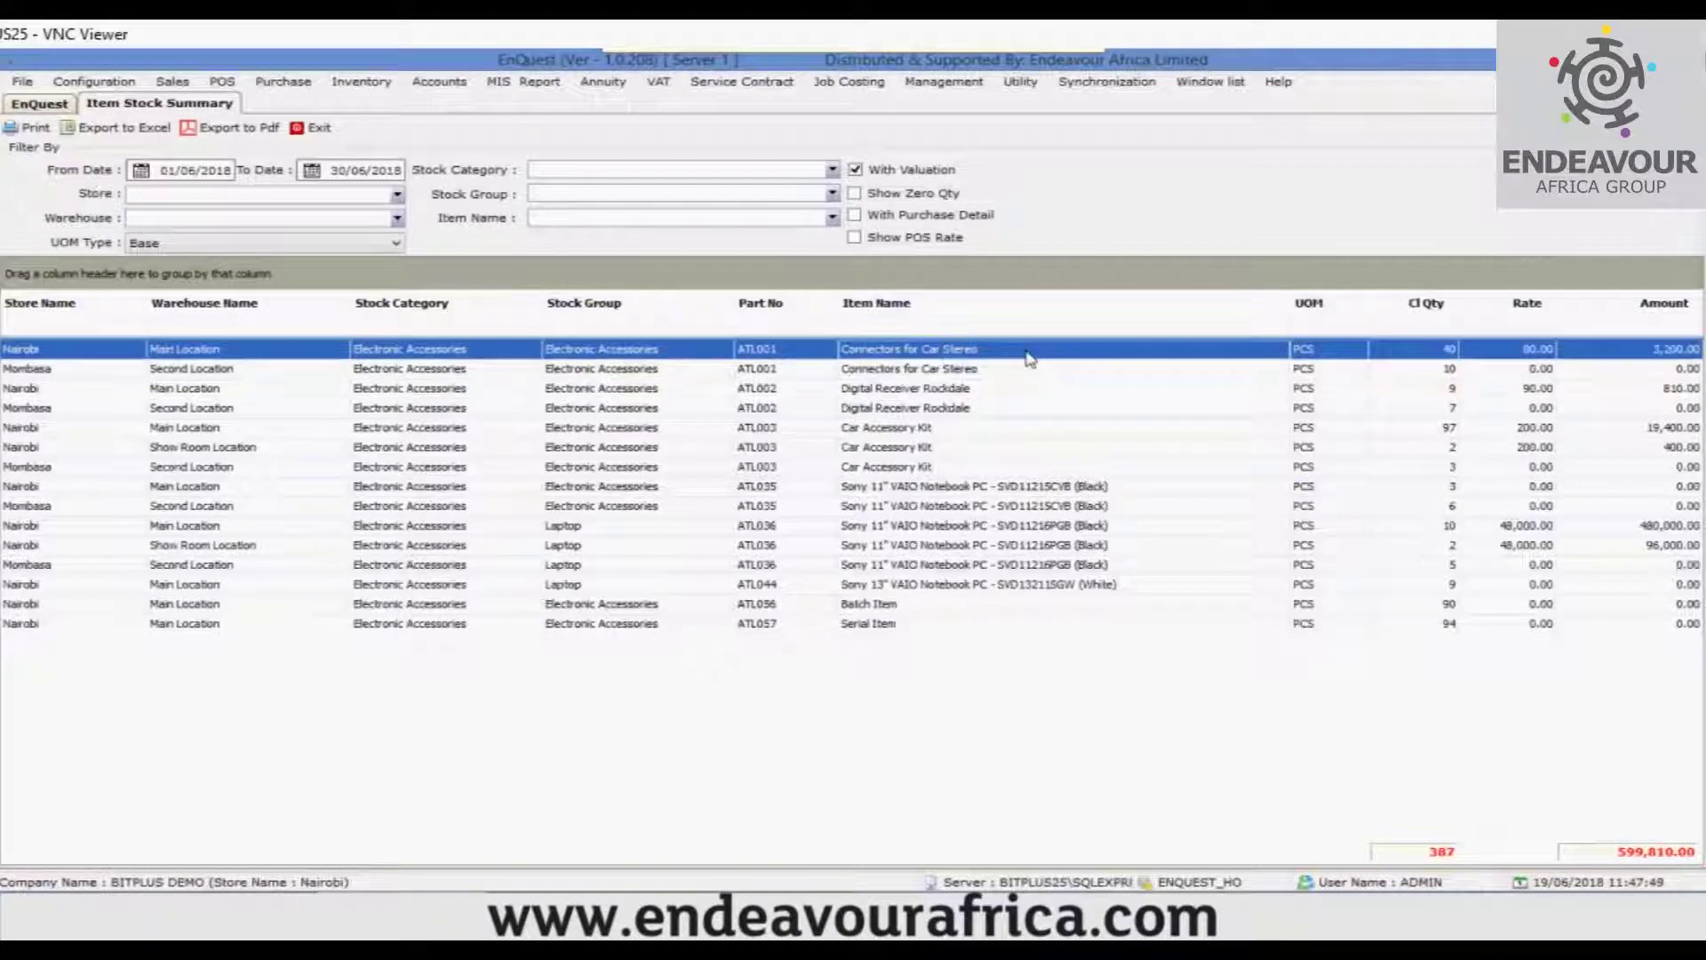
pyautogui.click(1449, 358)
pyautogui.click(1540, 356)
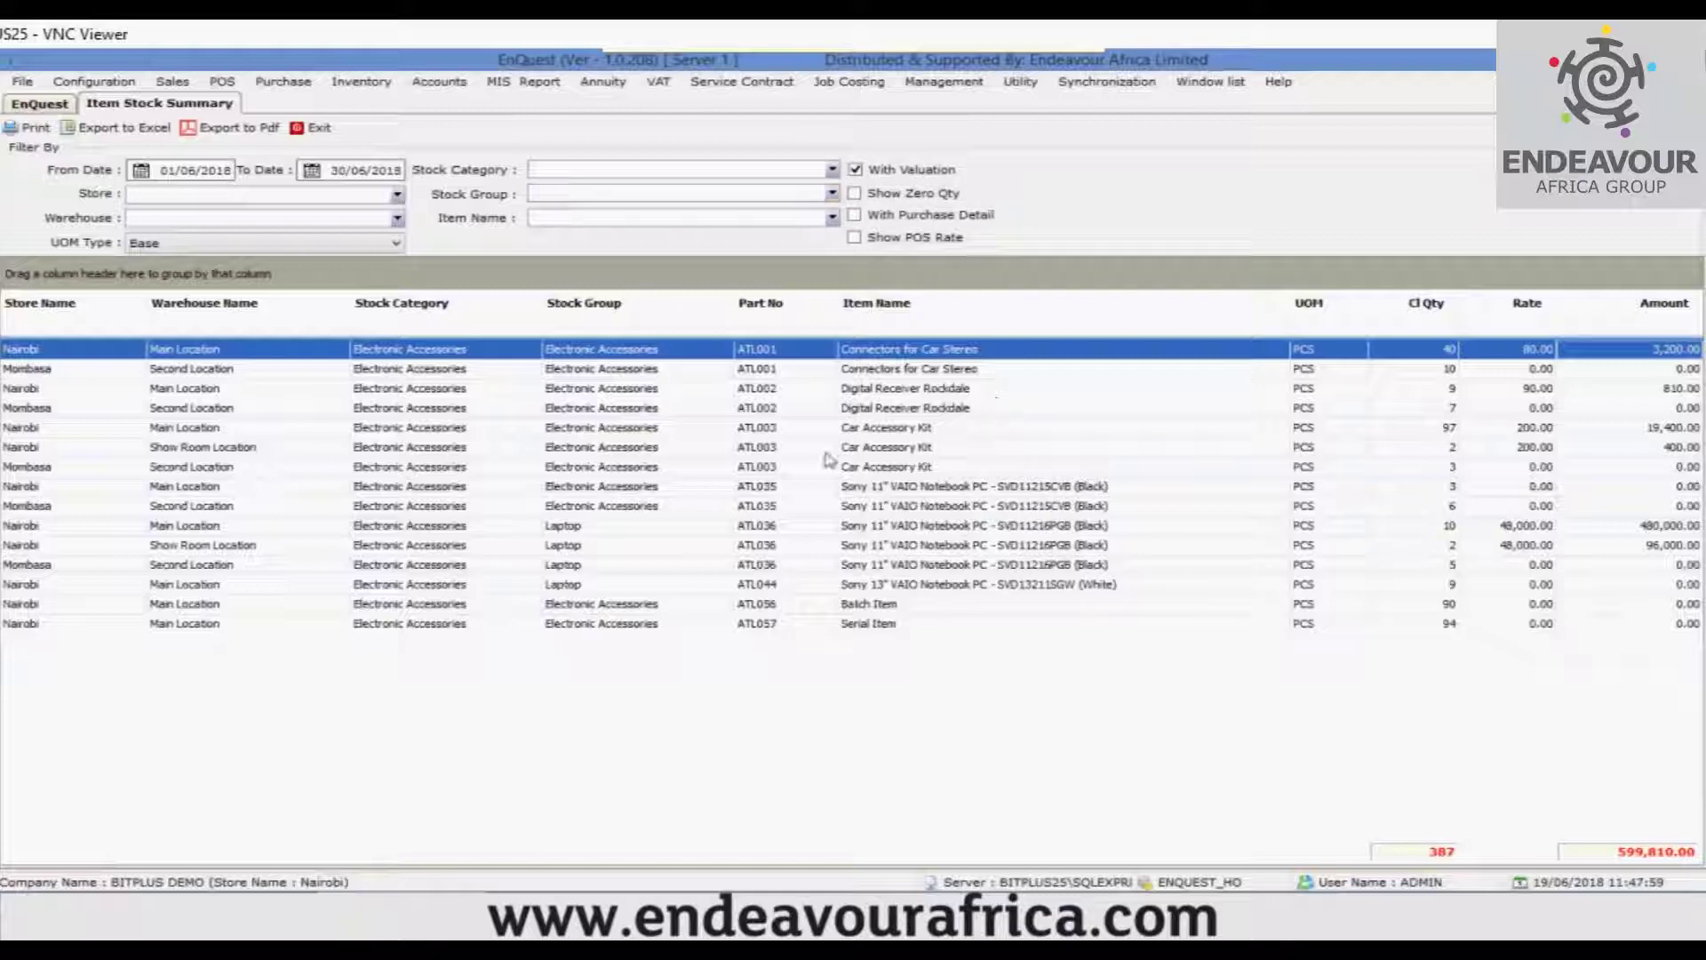
# Step: Set the report's store filter to Nairobi only
pyautogui.click(397, 195)
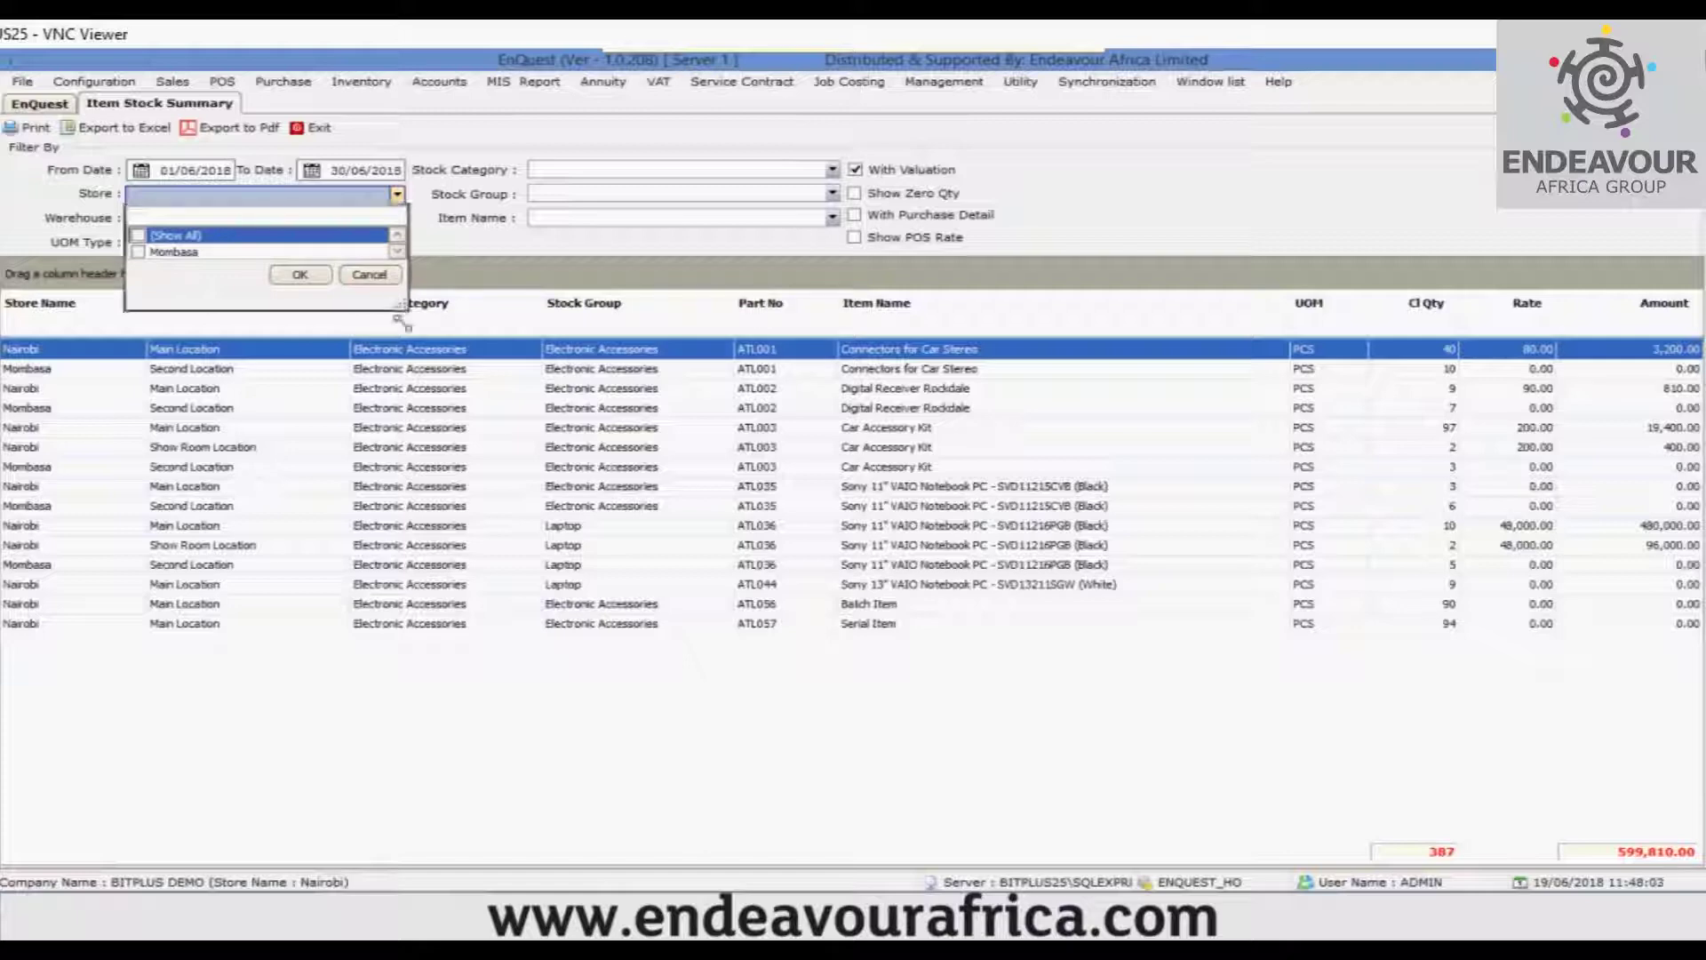
pyautogui.moveTo(403, 310); pyautogui.dragTo(401, 334)
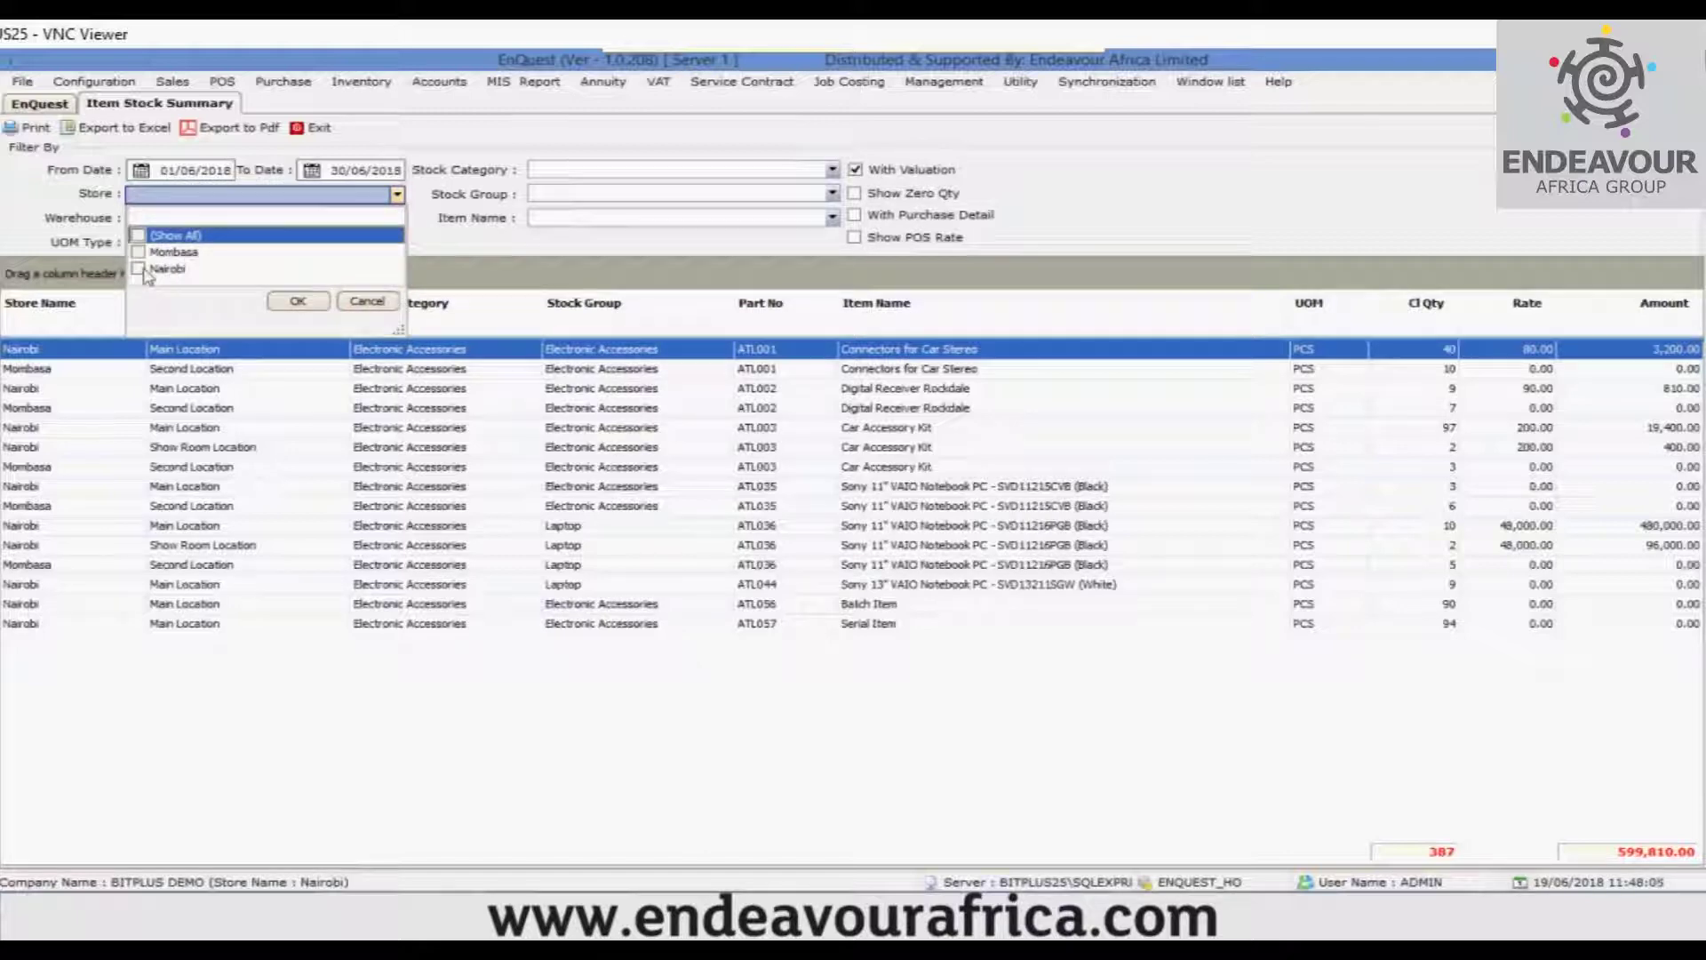
pyautogui.click(139, 269)
pyautogui.click(297, 301)
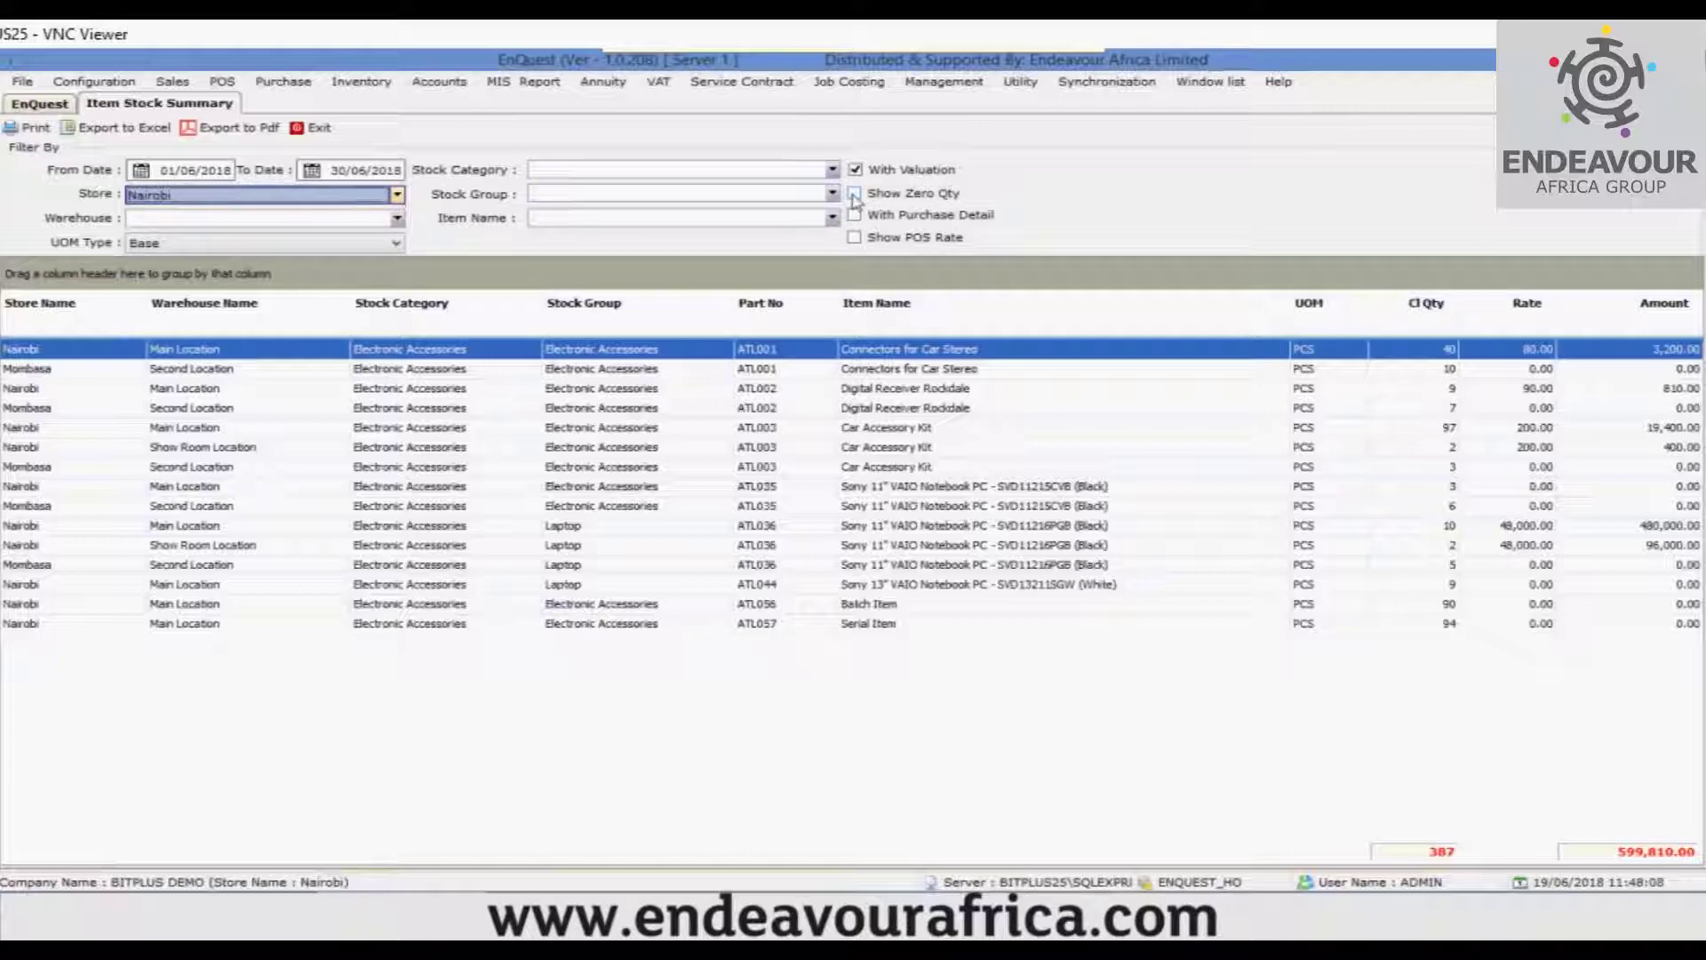
# Step: Reload the stock summary with zero-quantity items included and valuation turned off
pyautogui.click(854, 194)
pyautogui.click(856, 169)
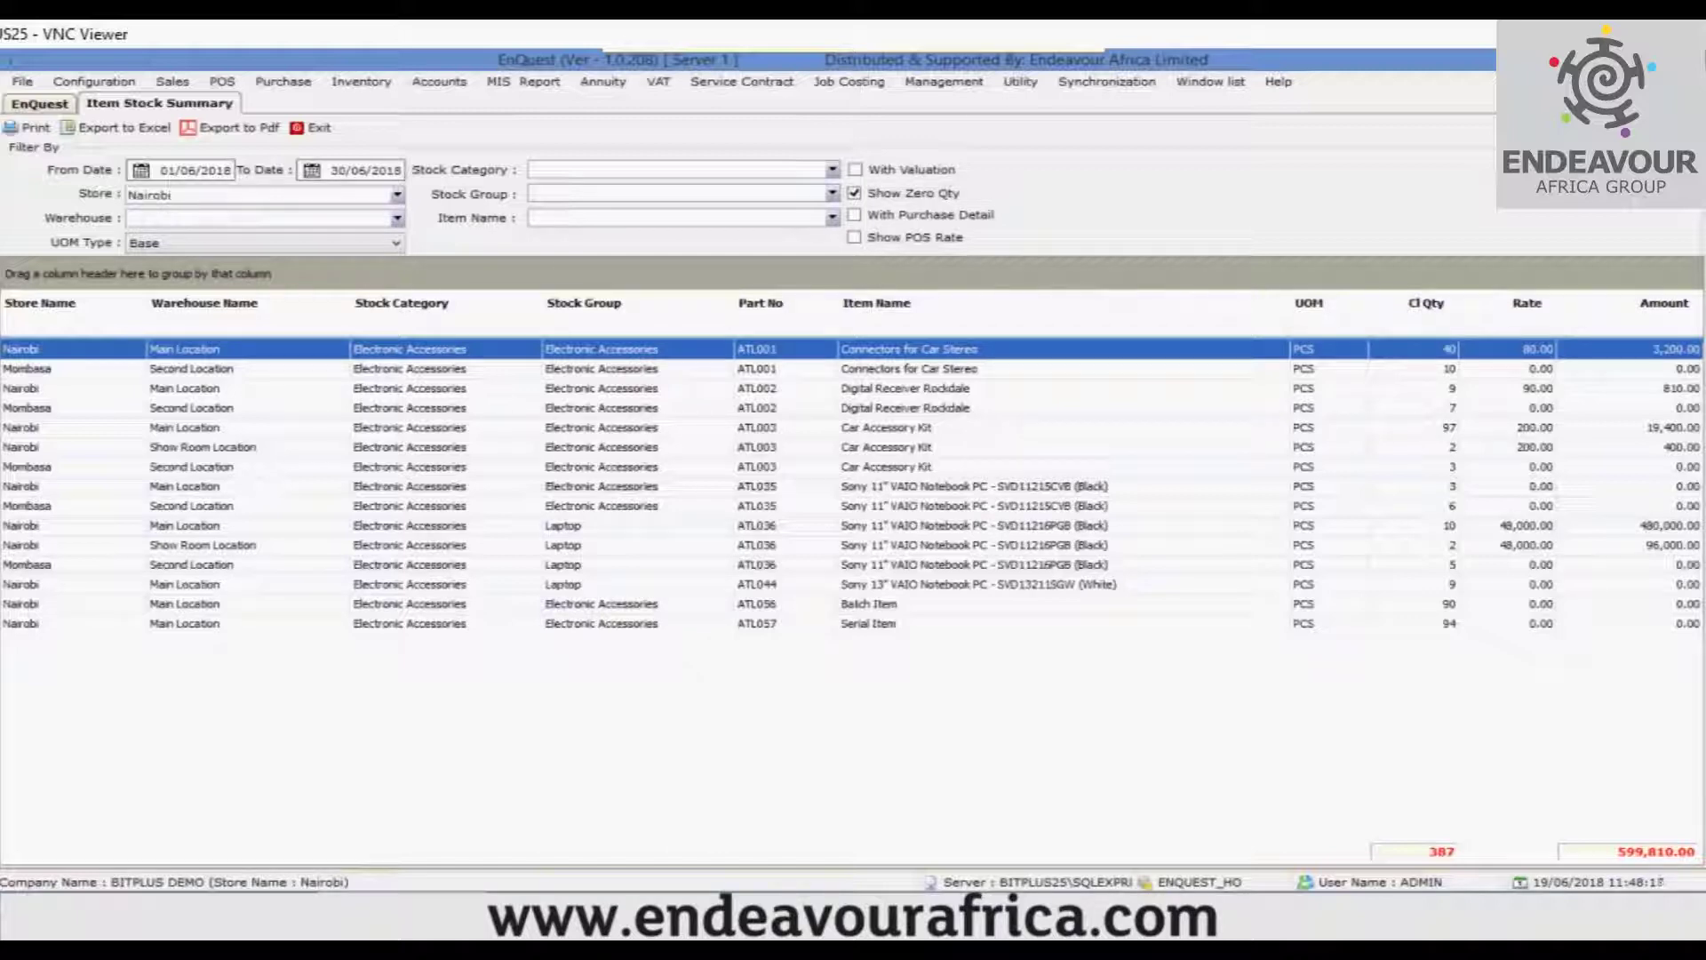
pyautogui.click(1595, 247)
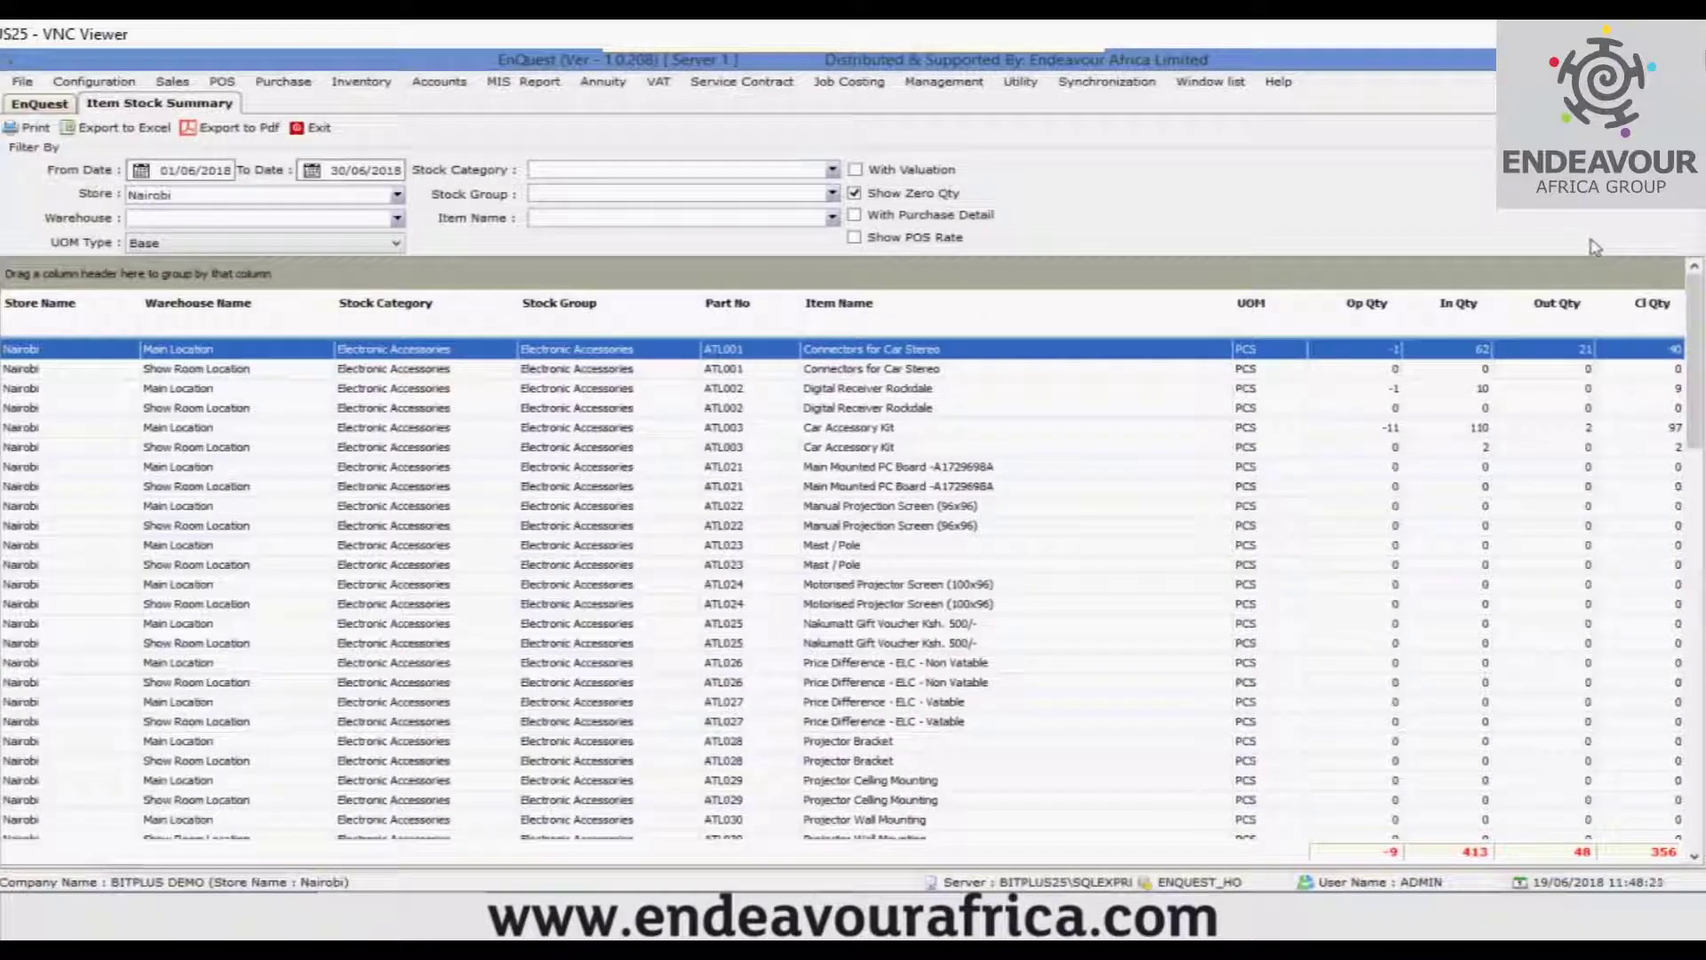
# Step: Examine the closing quantities of the Nairobi items, comparing zero-stock rows with those that have stock
pyautogui.click(1670, 584)
pyautogui.scroll(-1, 1669, 587)
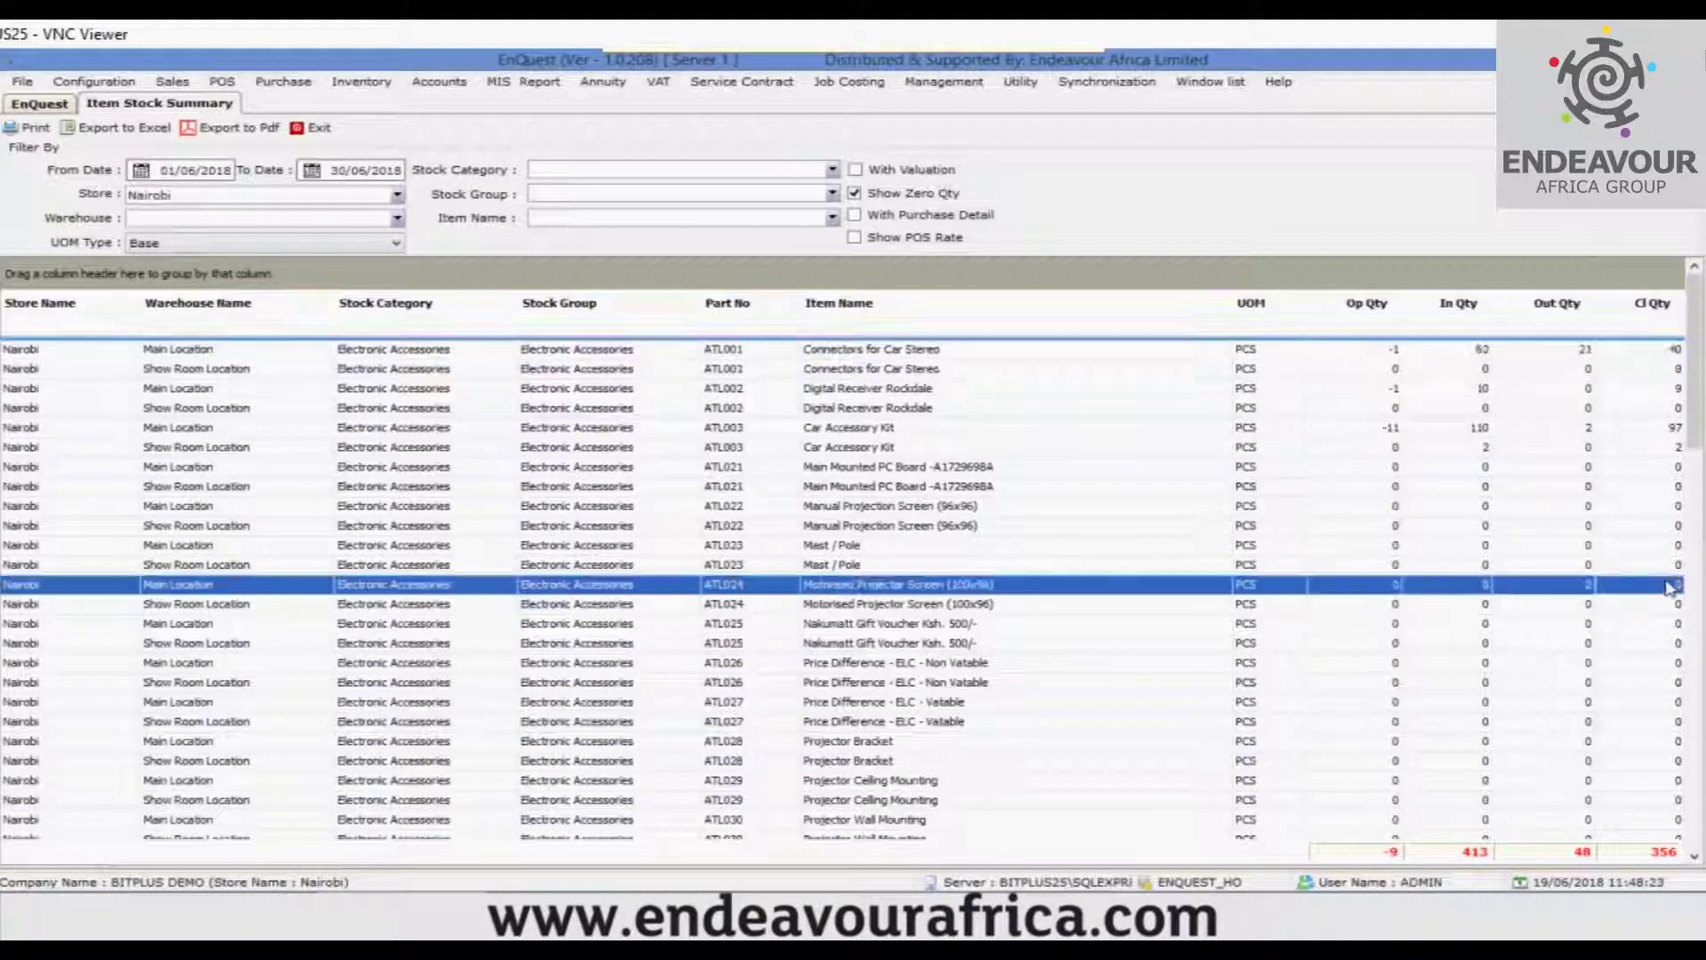
pyautogui.scroll(-1, 1670, 586)
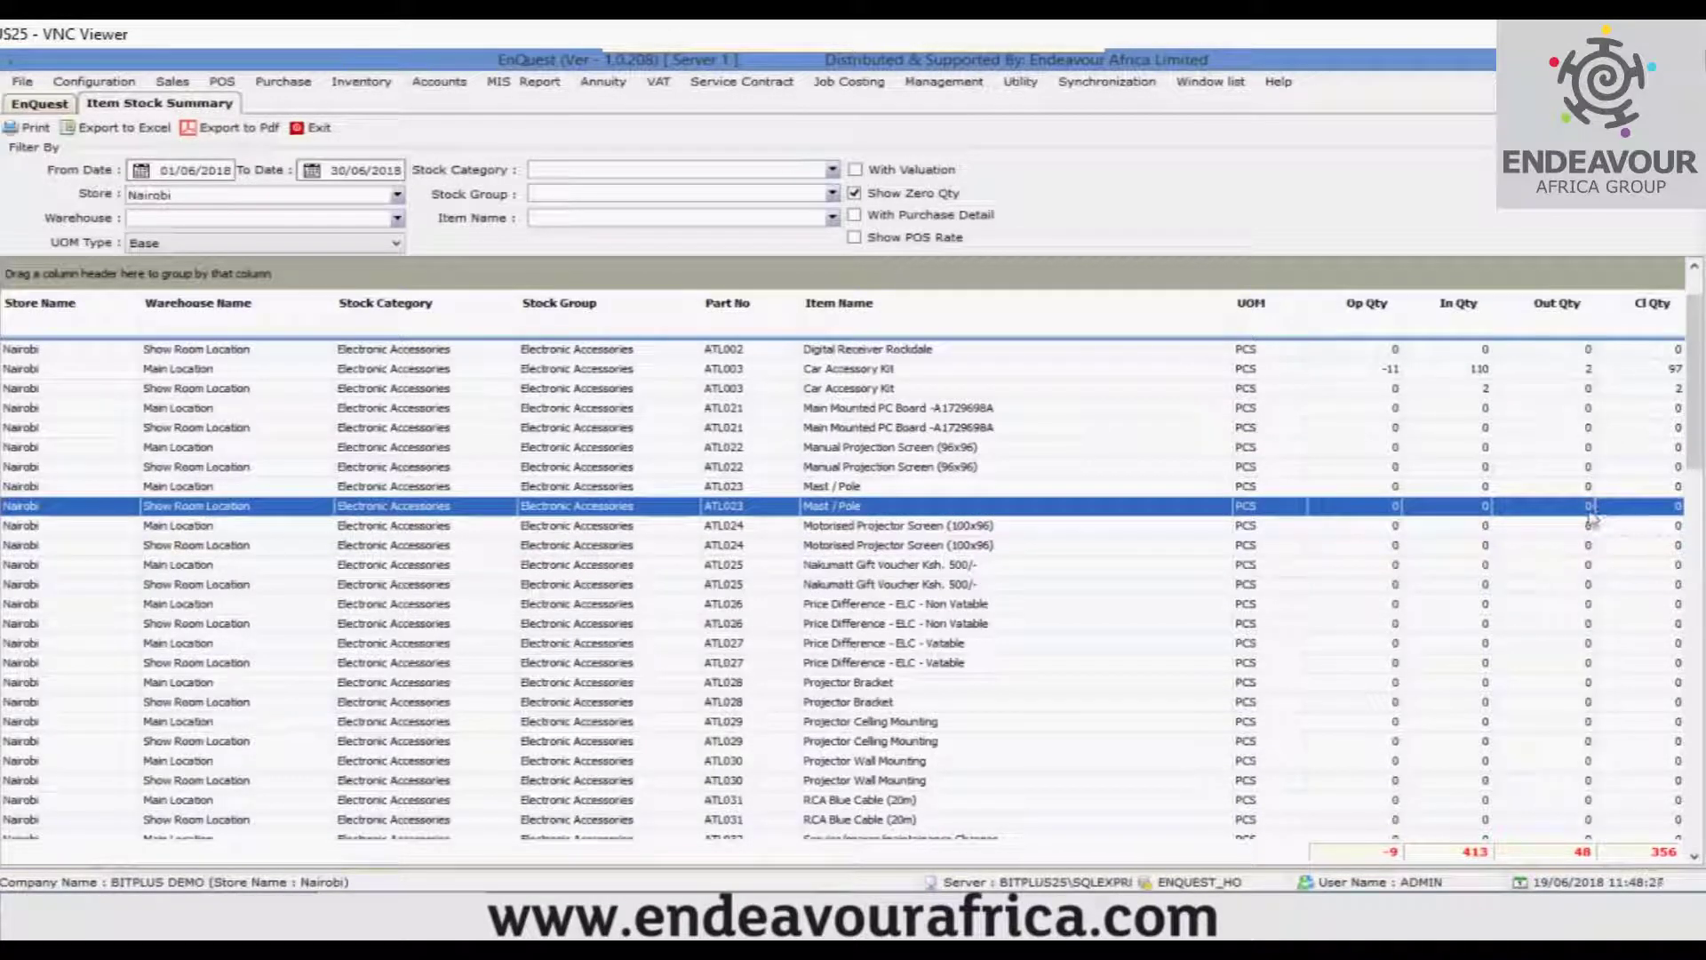
pyautogui.scroll(-2, 1590, 520)
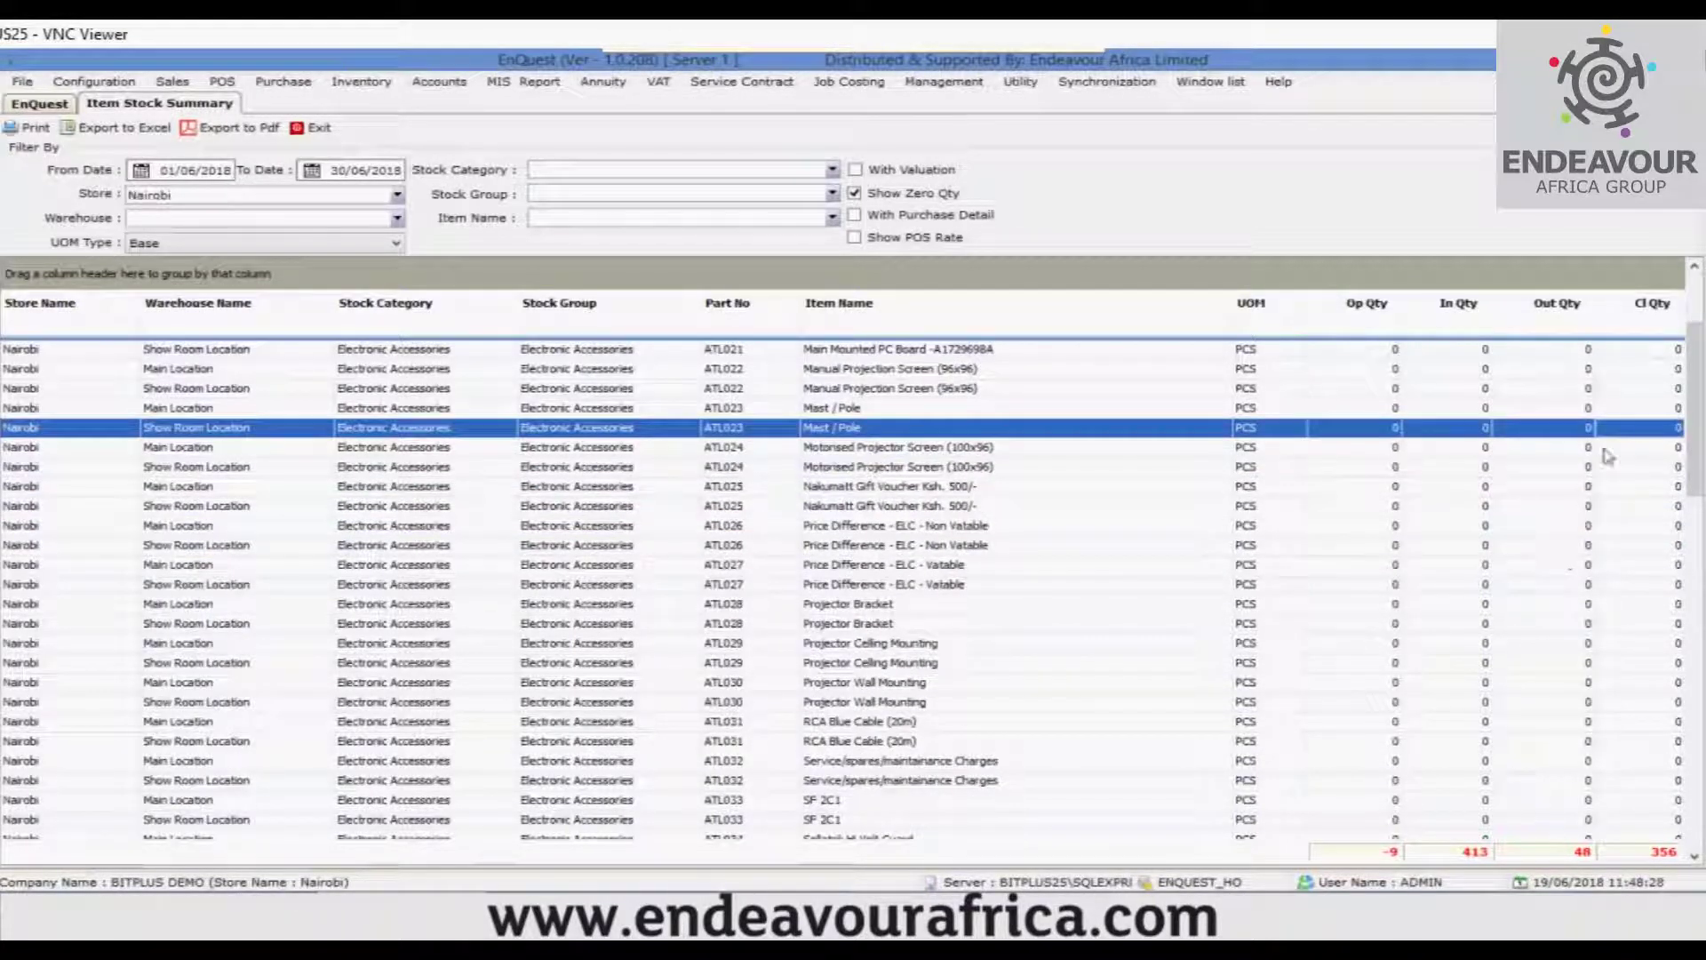
pyautogui.scroll(3, 1638, 484)
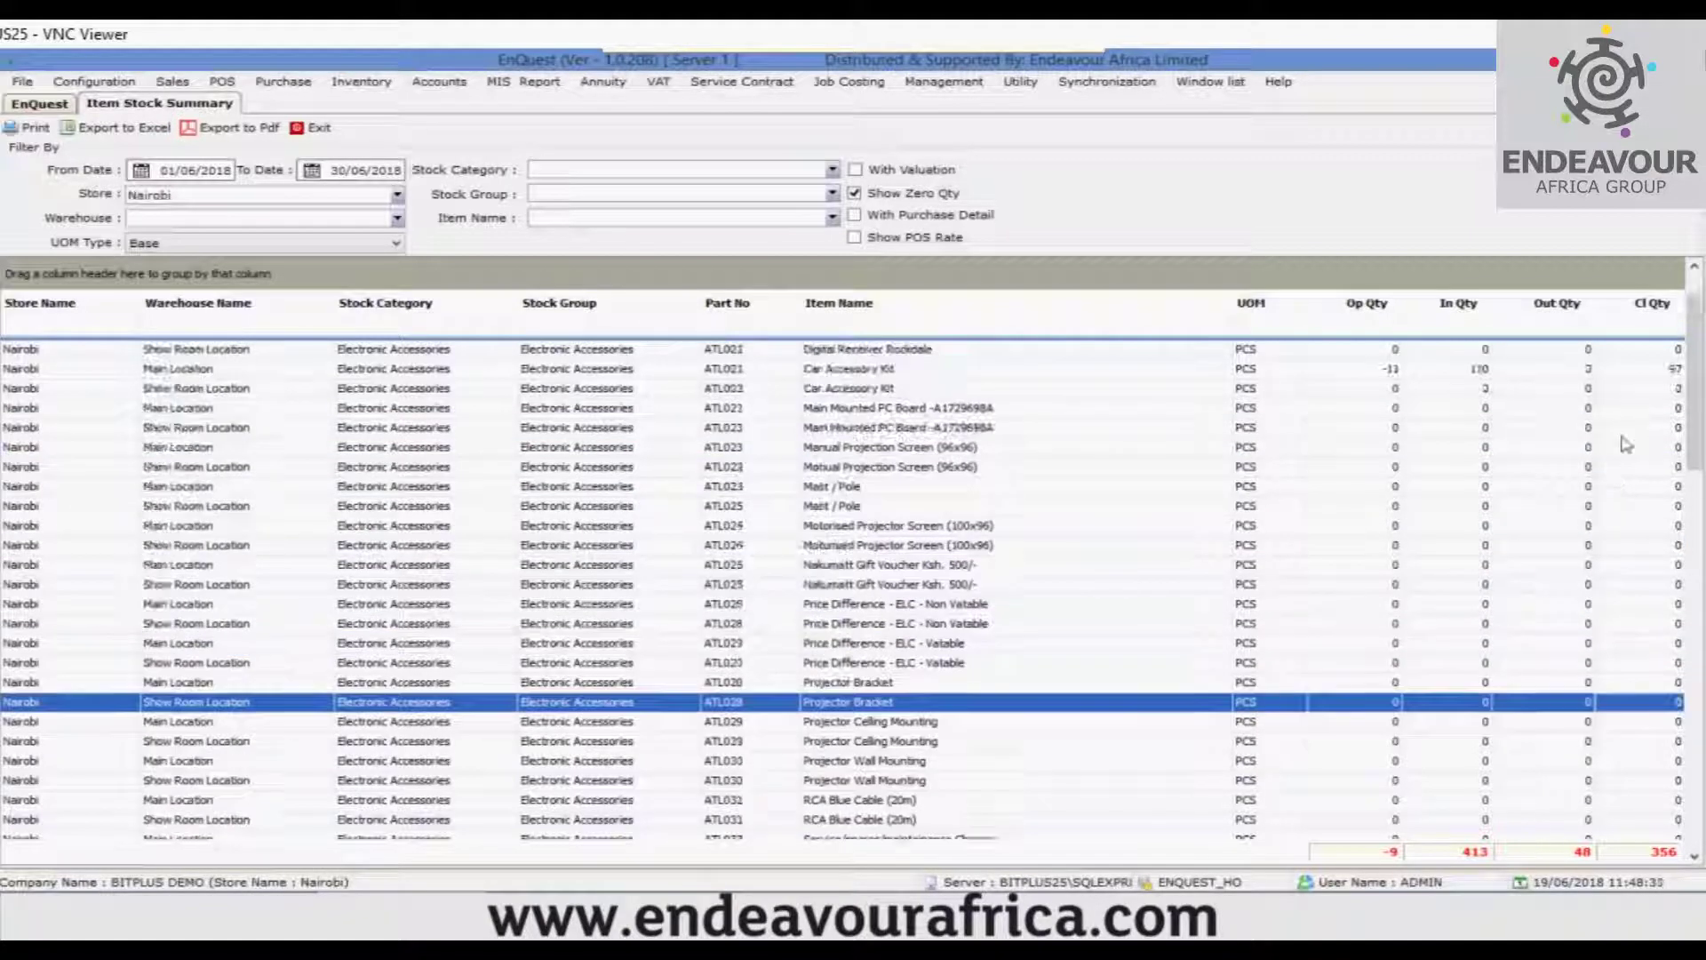
pyautogui.click(1608, 545)
pyautogui.click(1643, 623)
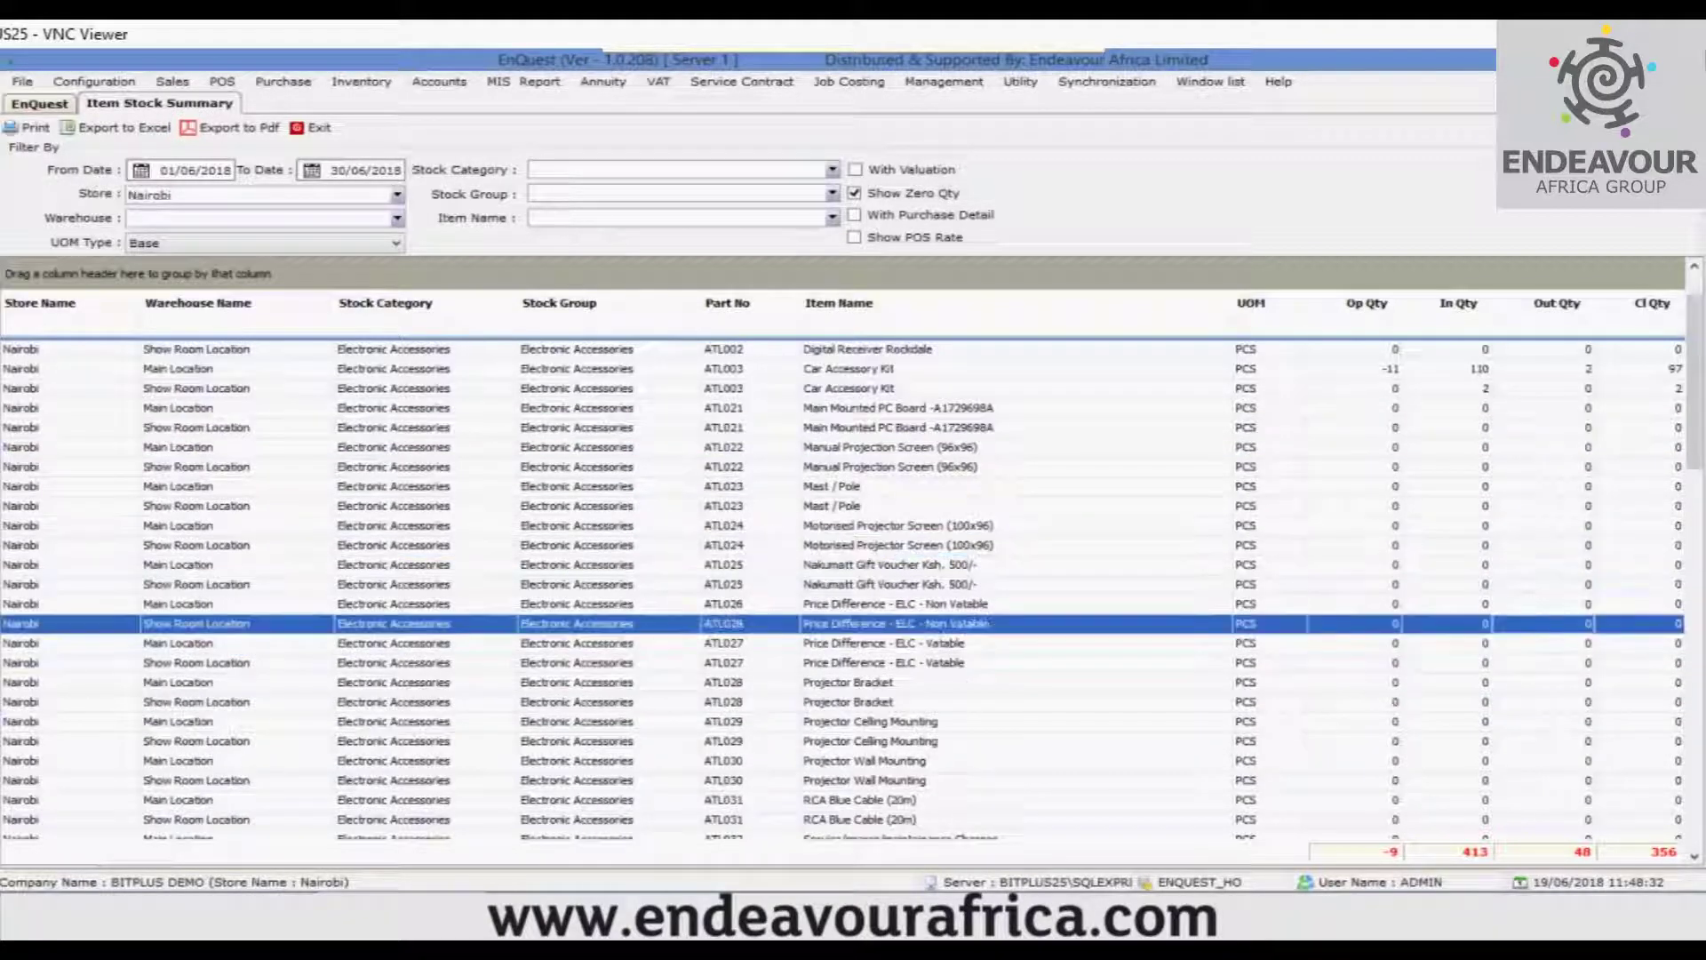
pyautogui.click(1670, 372)
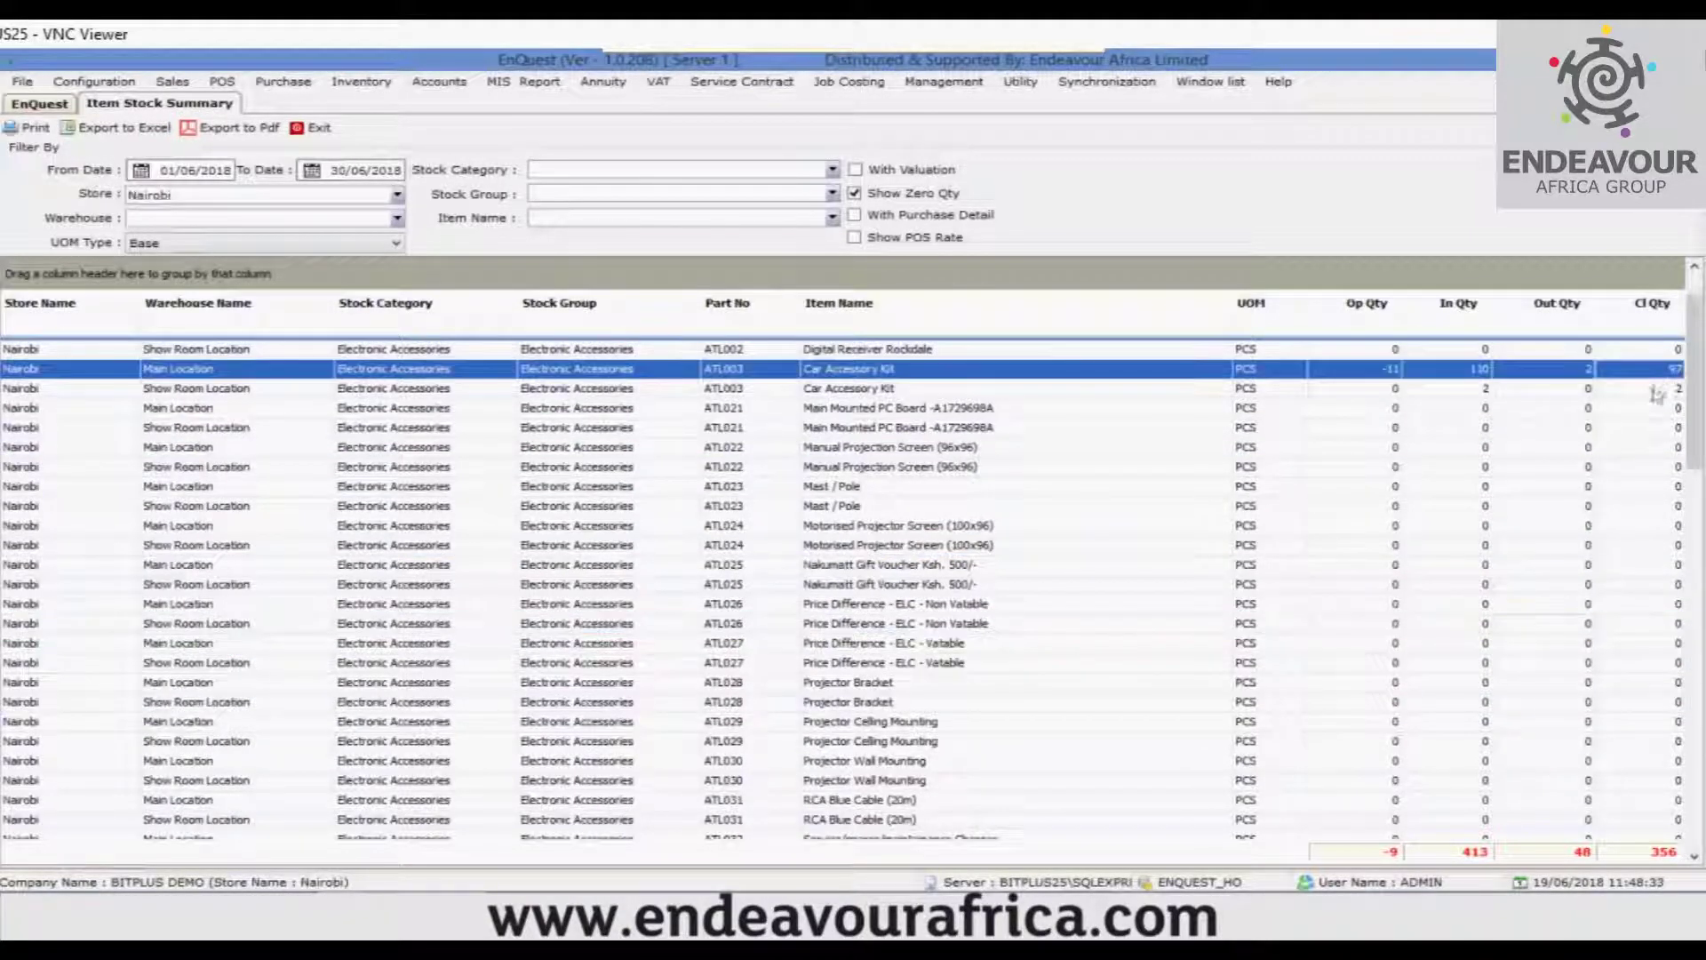
# Step: Reload the summary with purchase detail instead of zero-quantity items, and review the supplier name and last purchase date, quantity and rate
pyautogui.click(888, 197)
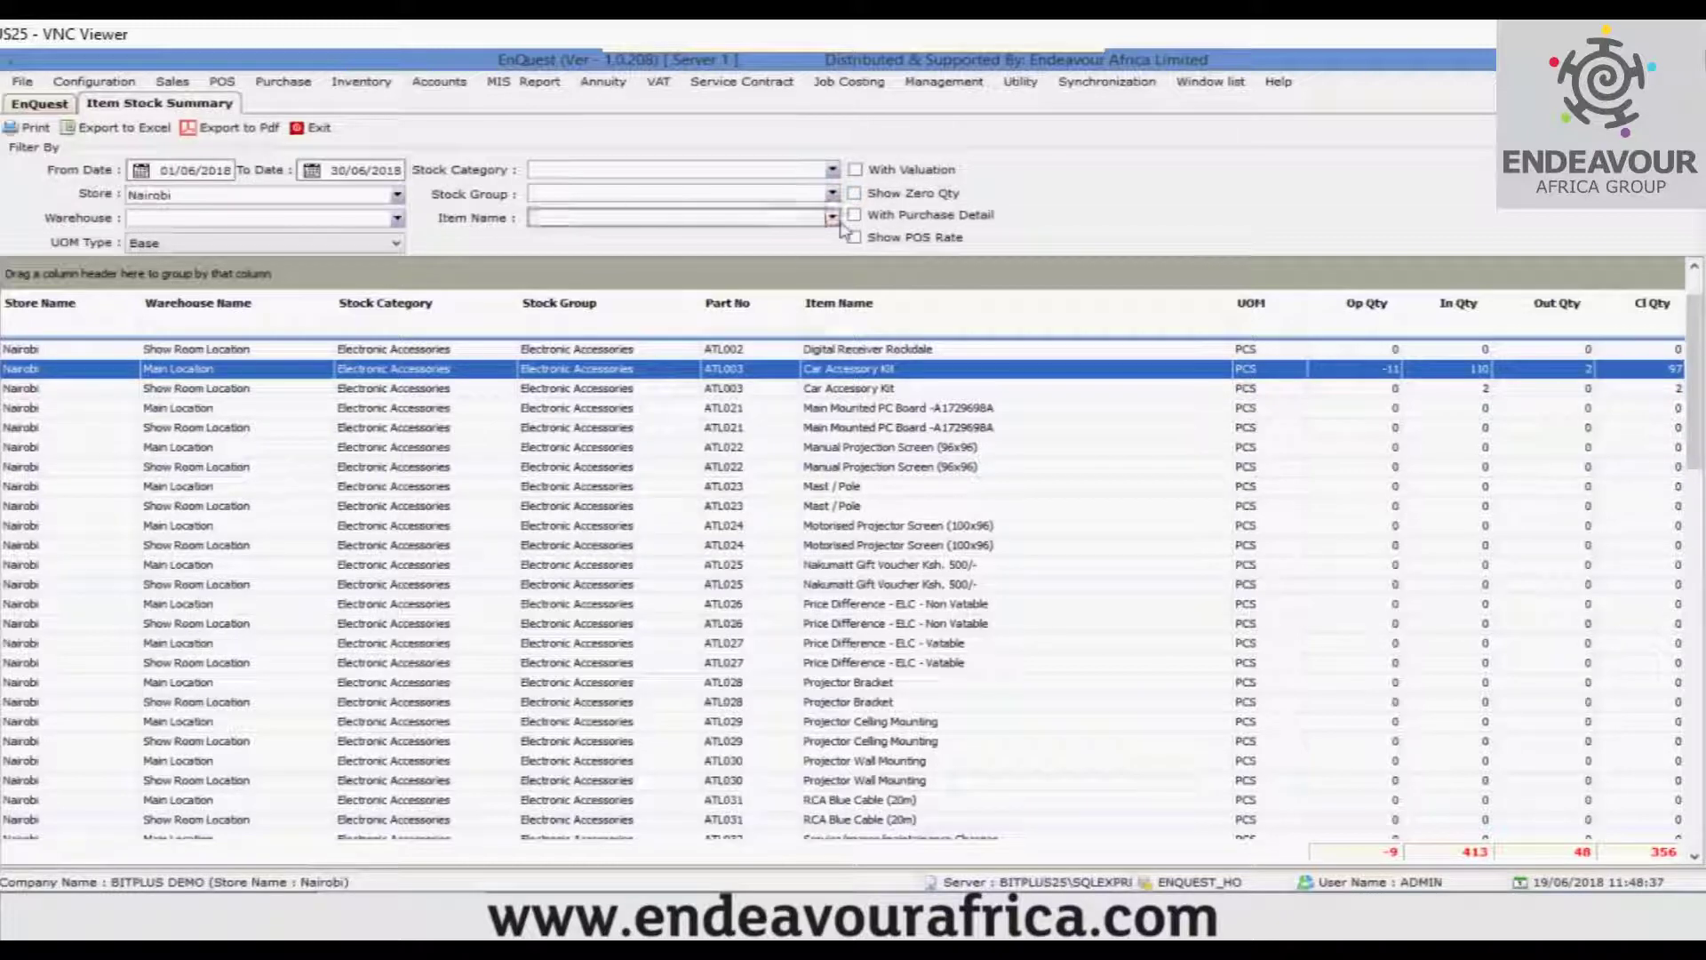
pyautogui.click(854, 217)
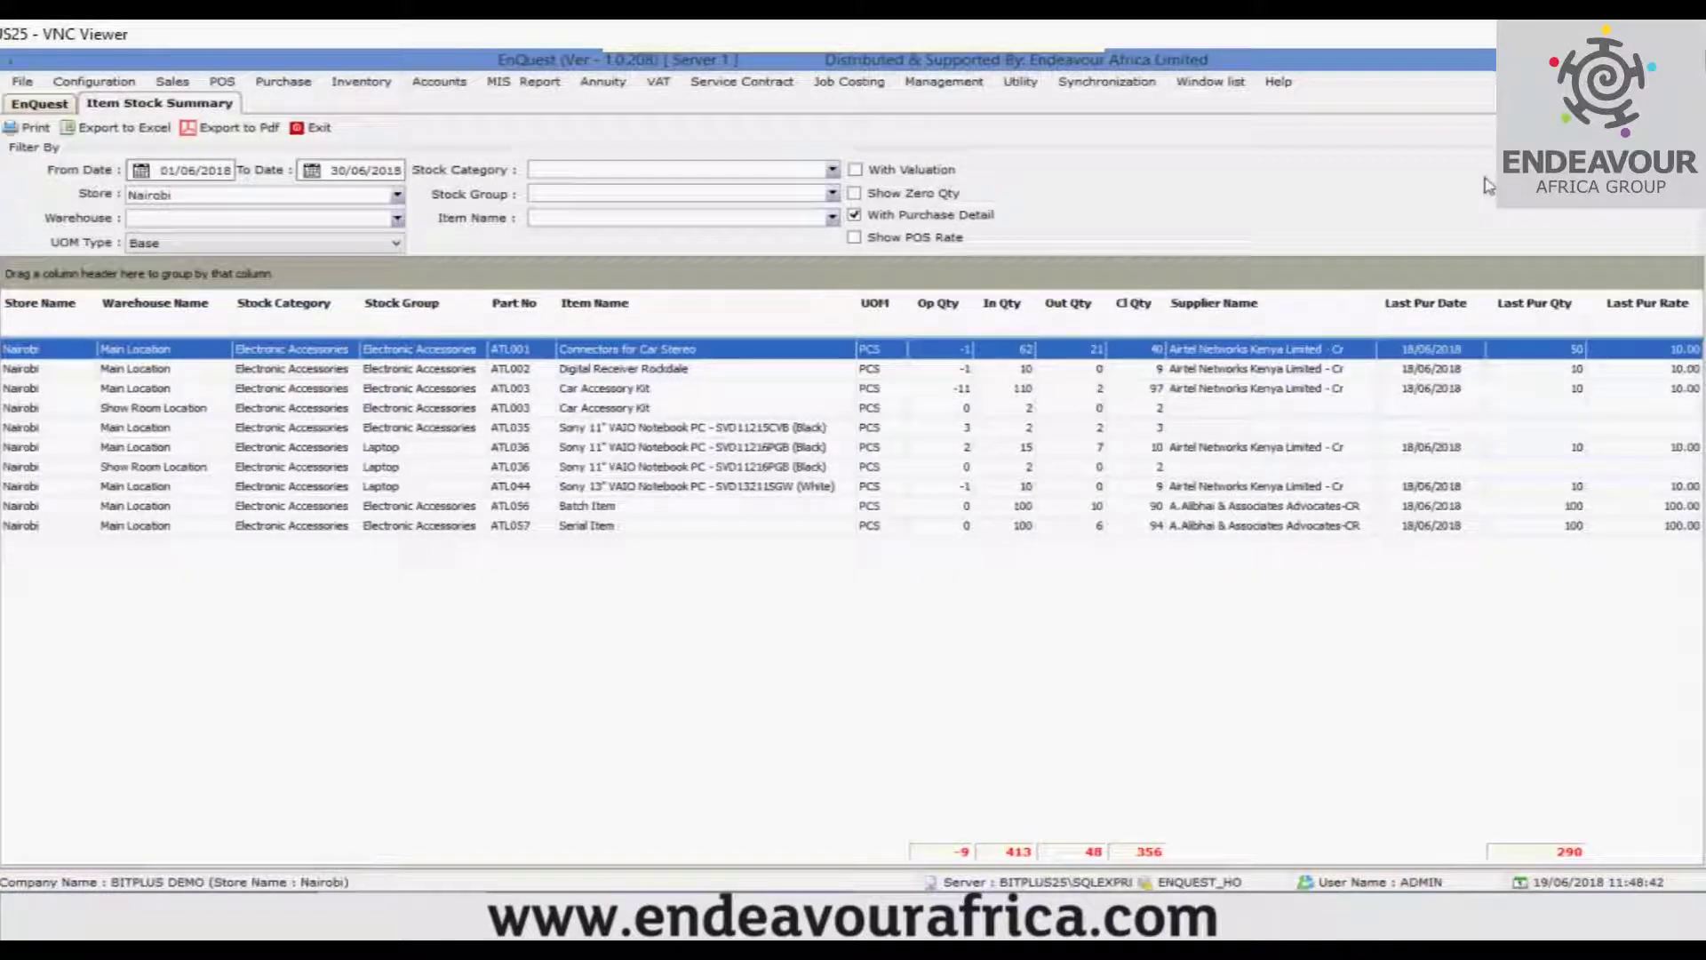
pyautogui.click(658, 370)
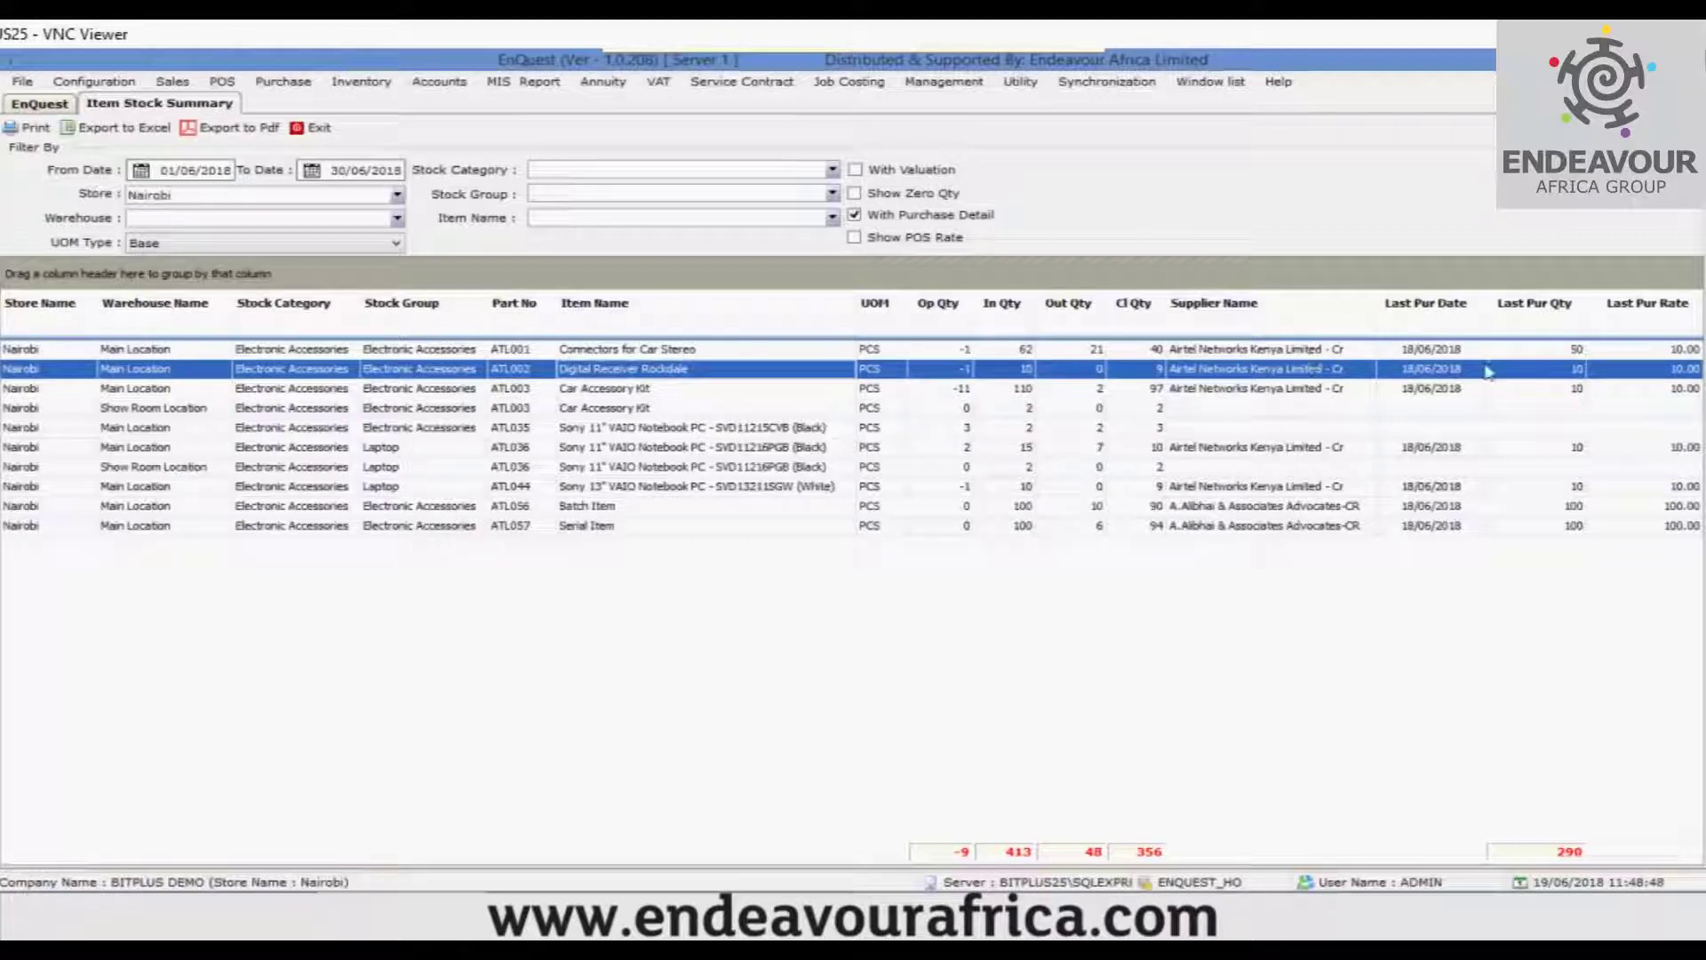
pyautogui.click(1233, 353)
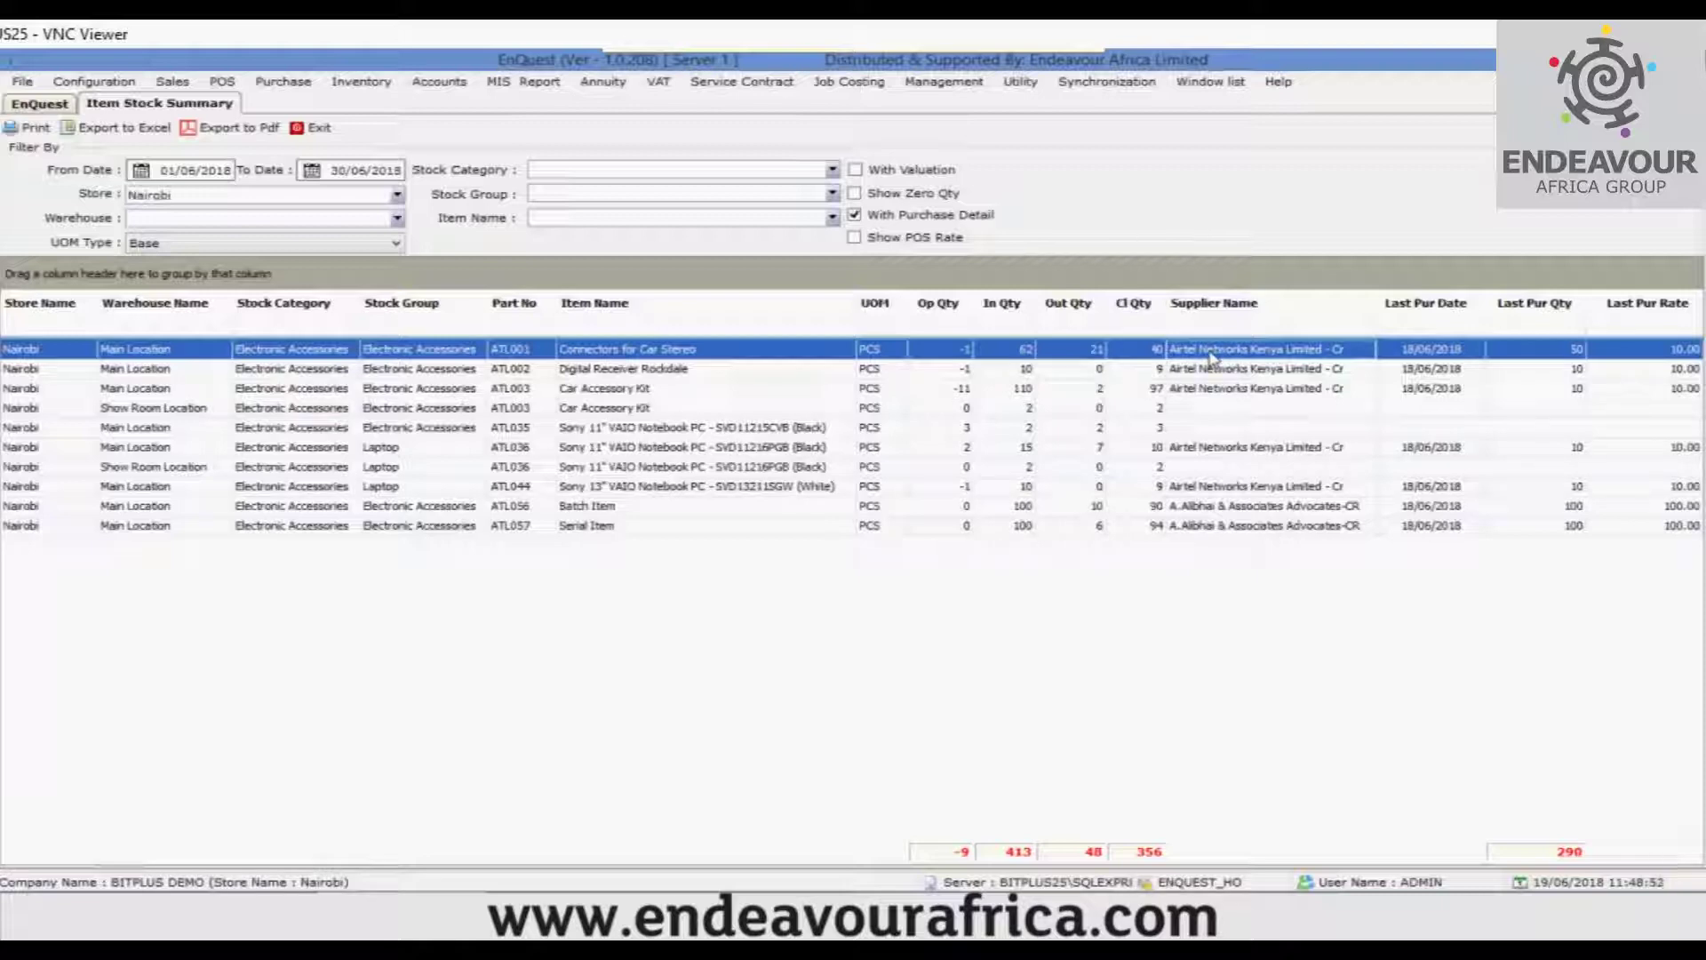
pyautogui.click(1436, 354)
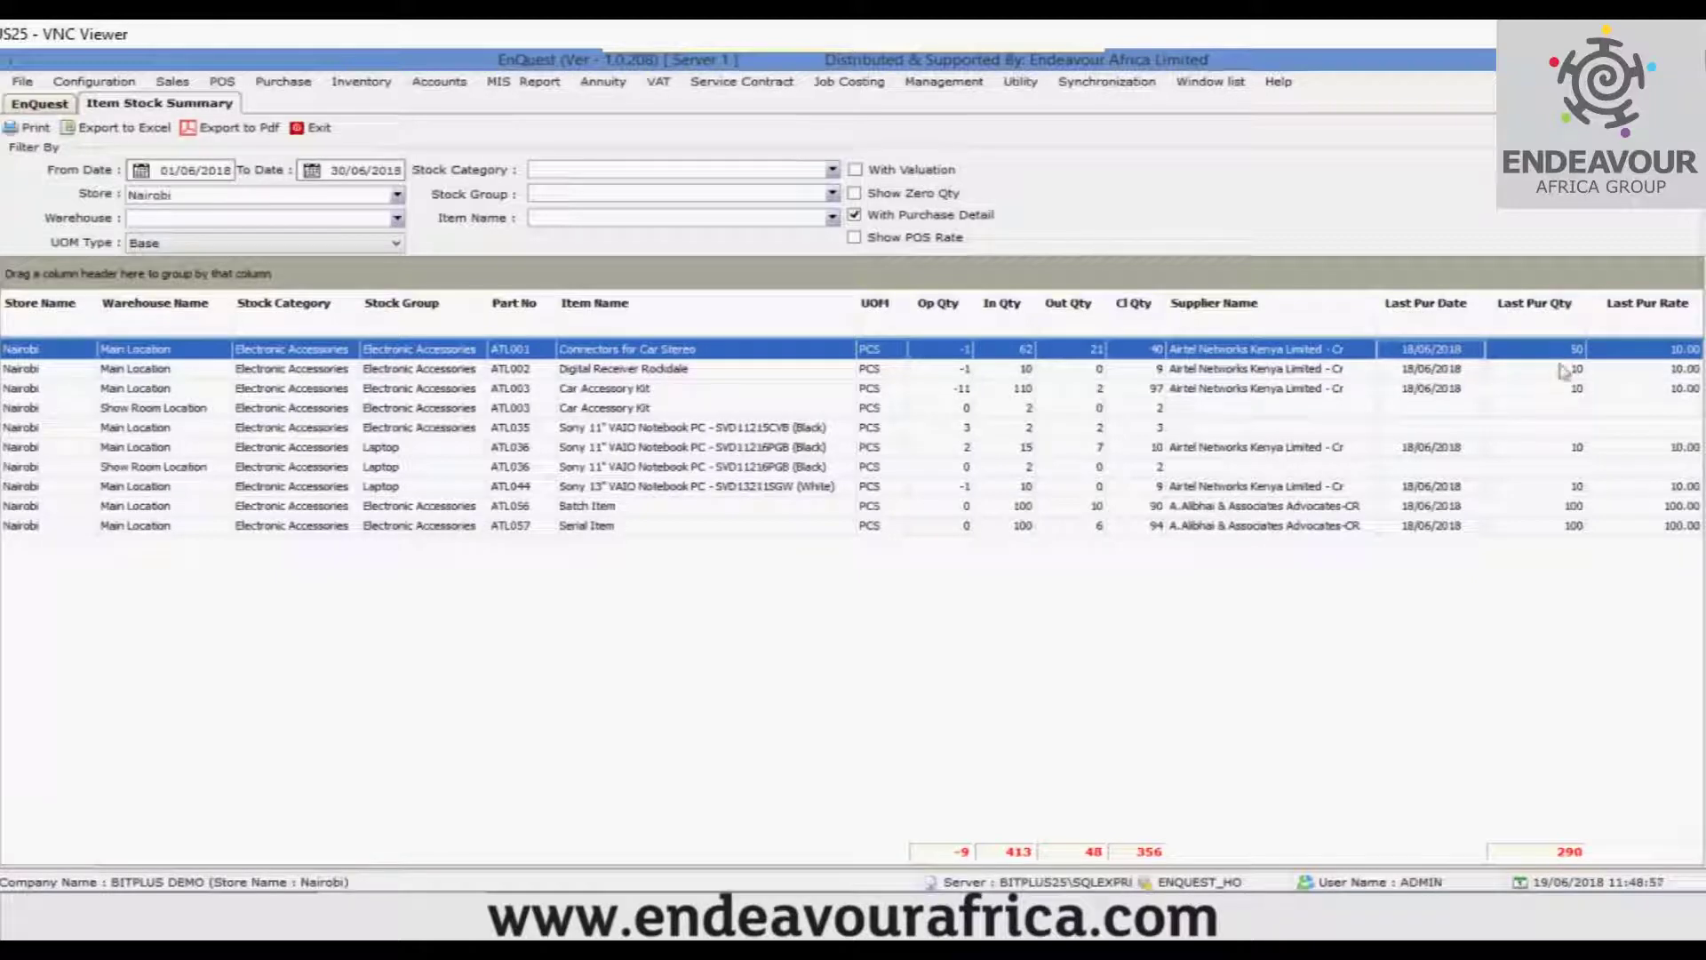
pyautogui.click(1658, 354)
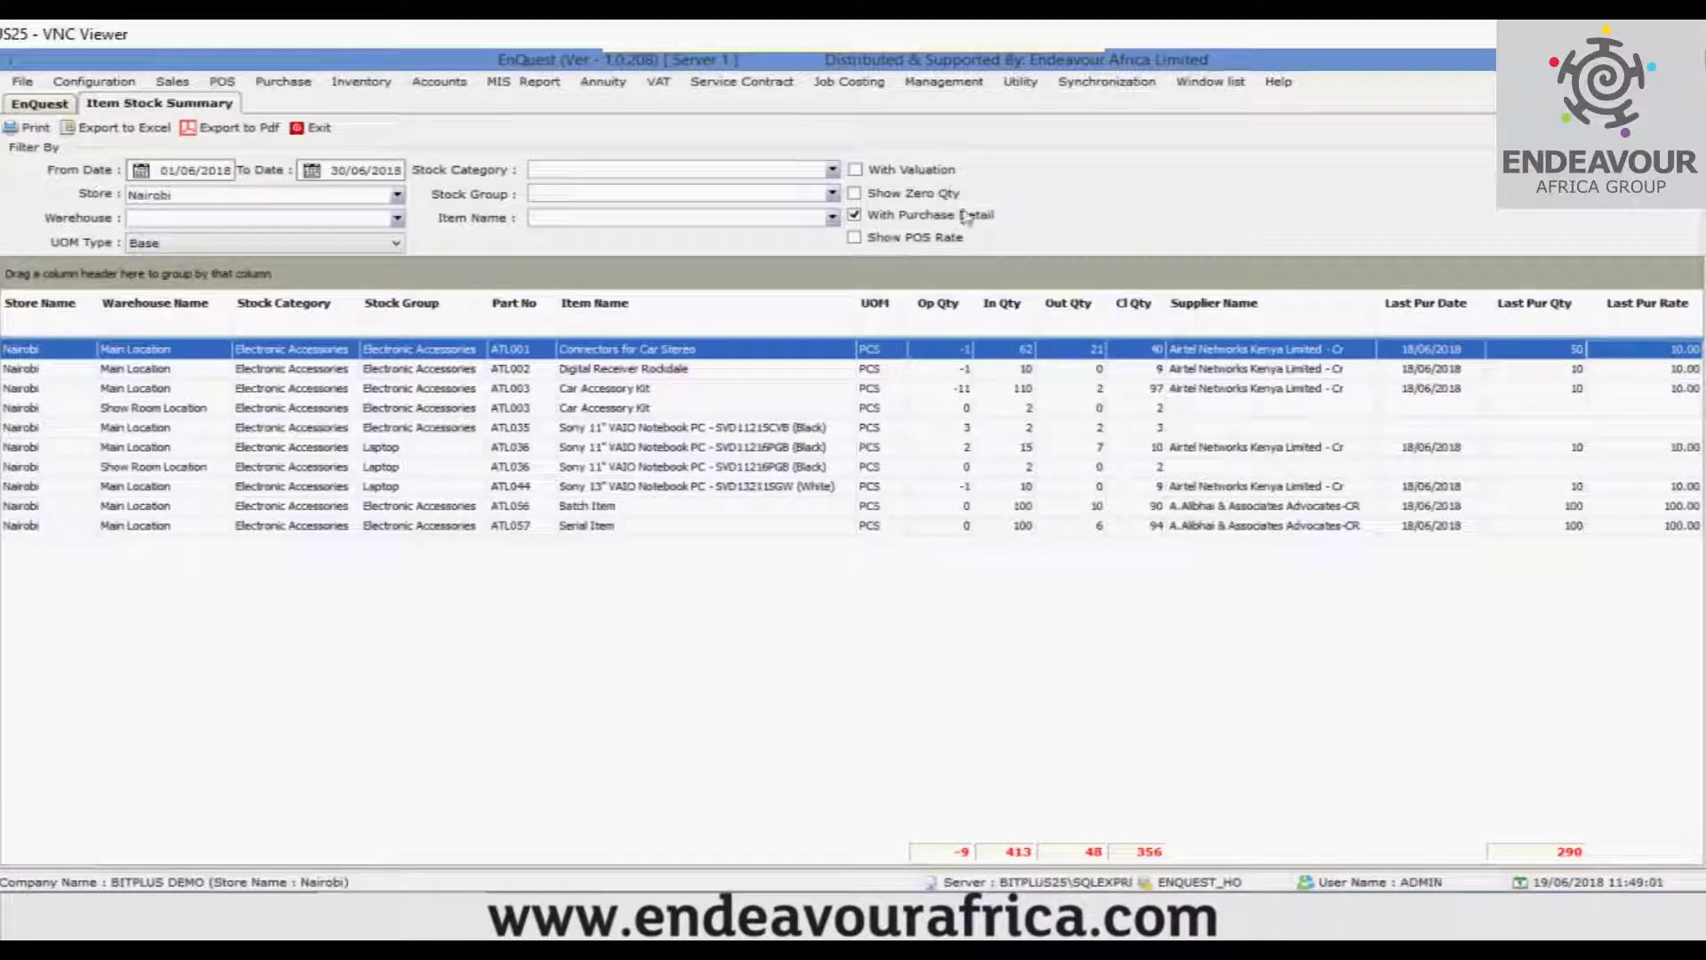
# Step: Replace the purchase detail with the POS rate from price list PL, reload the summary and review the items' POS rates
pyautogui.click(854, 215)
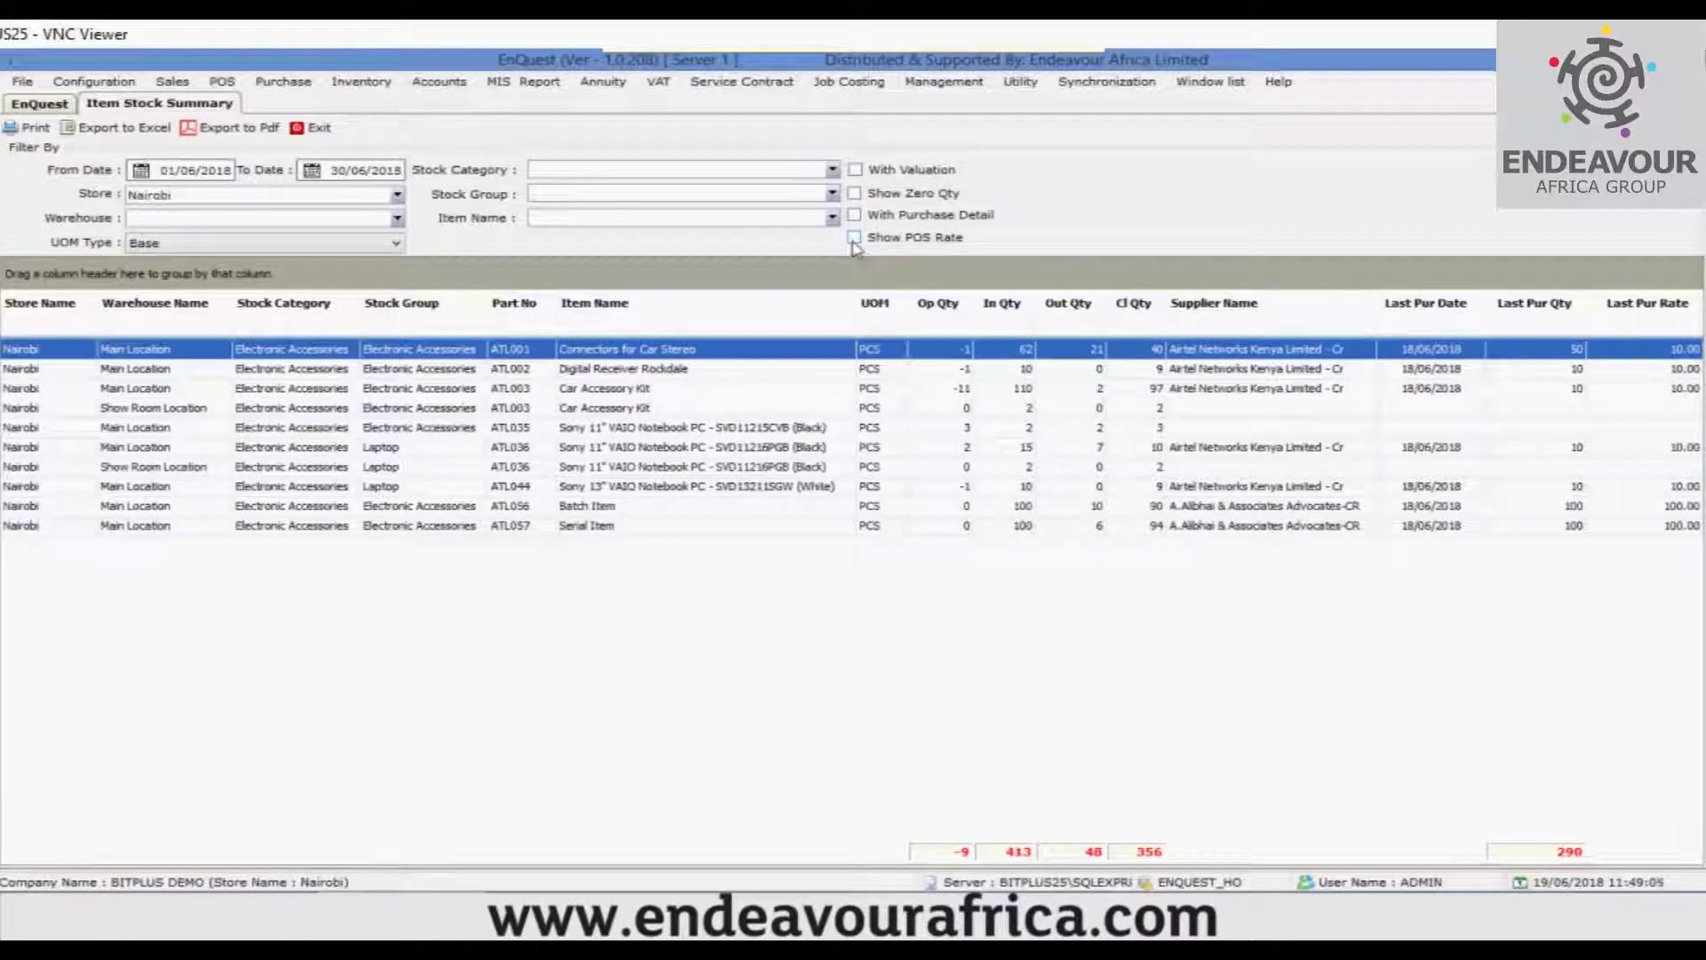
pyautogui.click(854, 237)
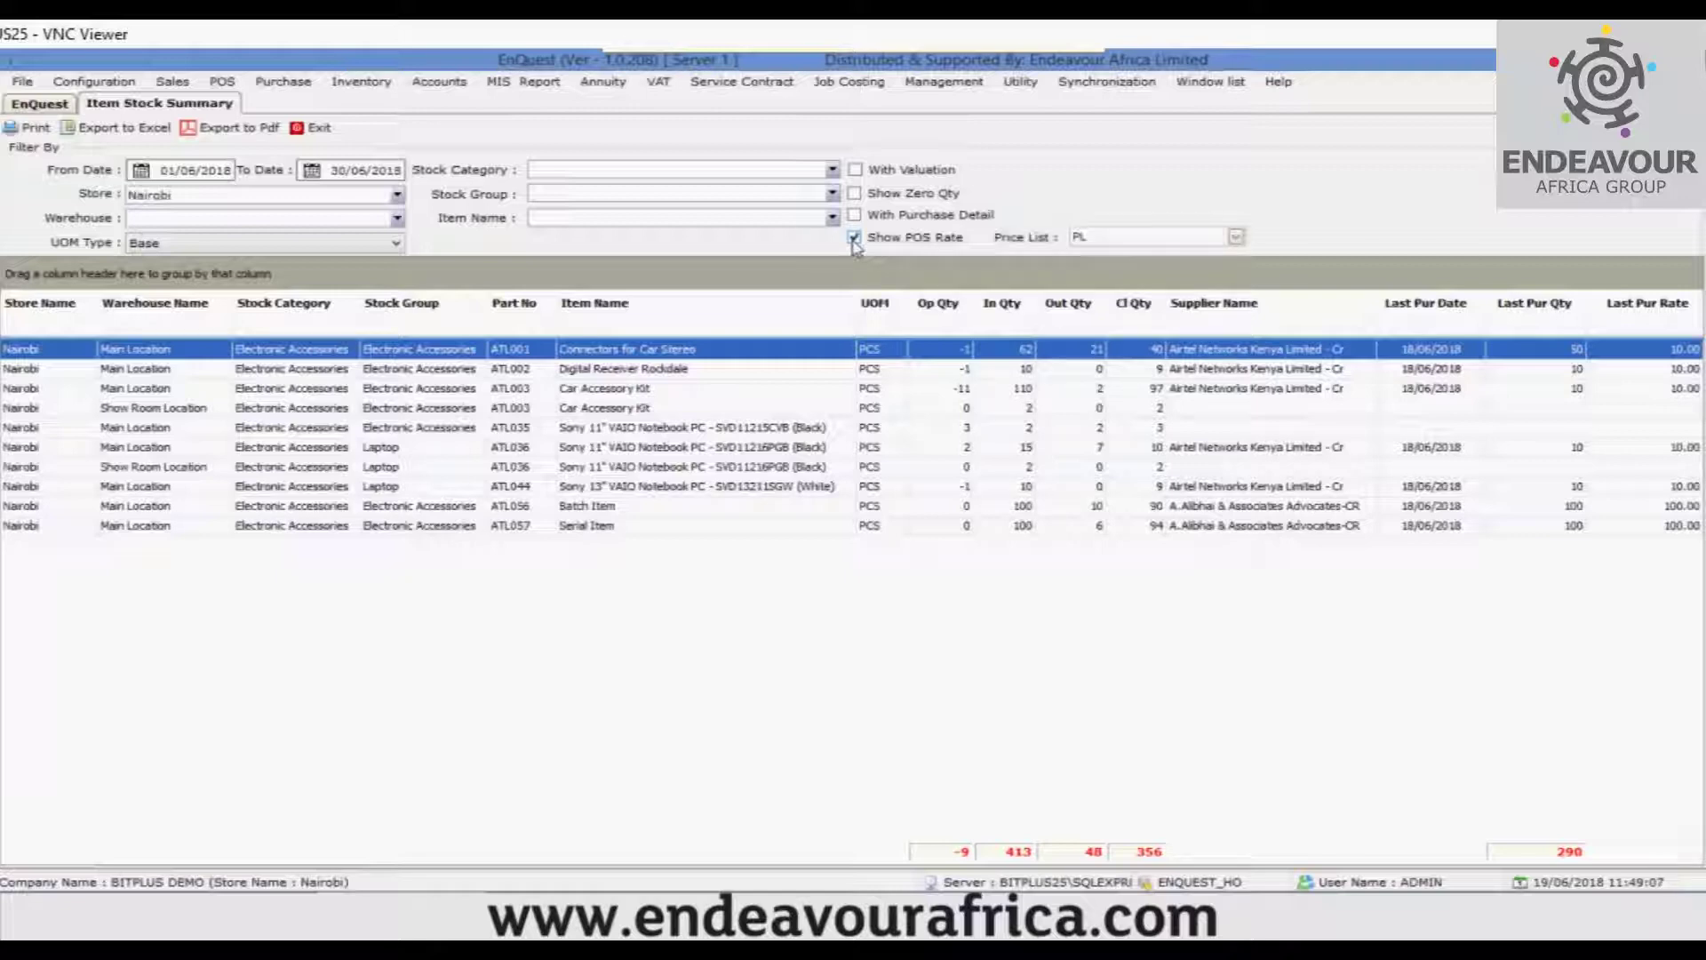
pyautogui.click(1237, 237)
pyautogui.click(1201, 280)
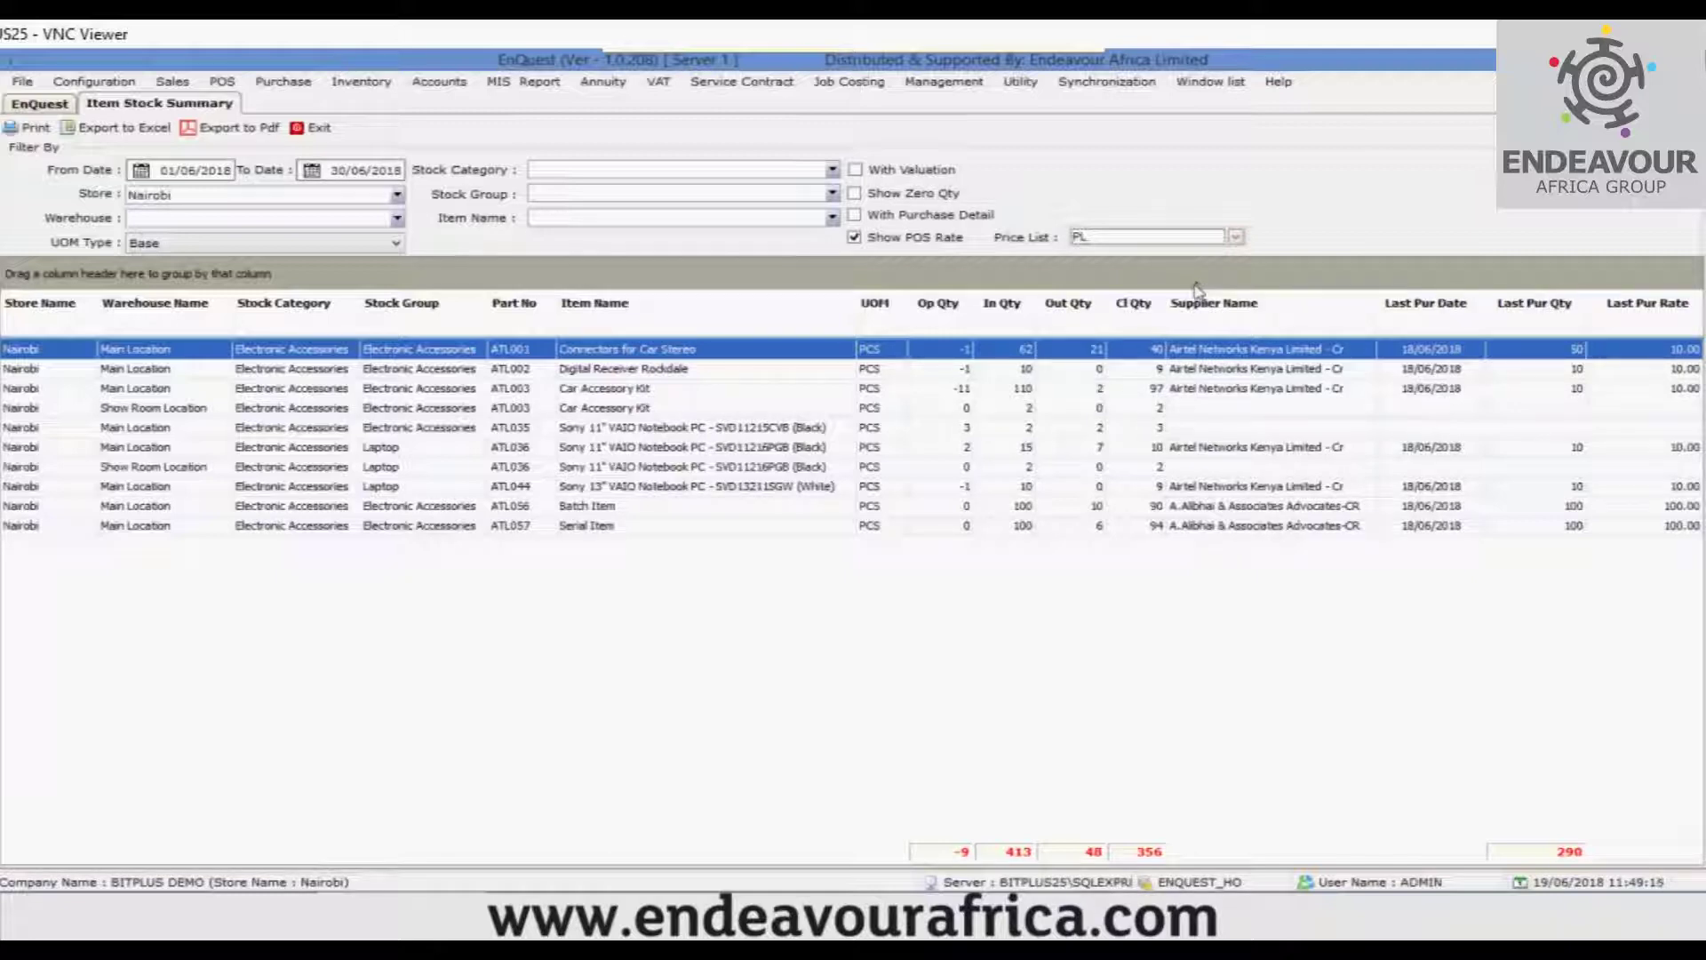
pyautogui.click(1660, 226)
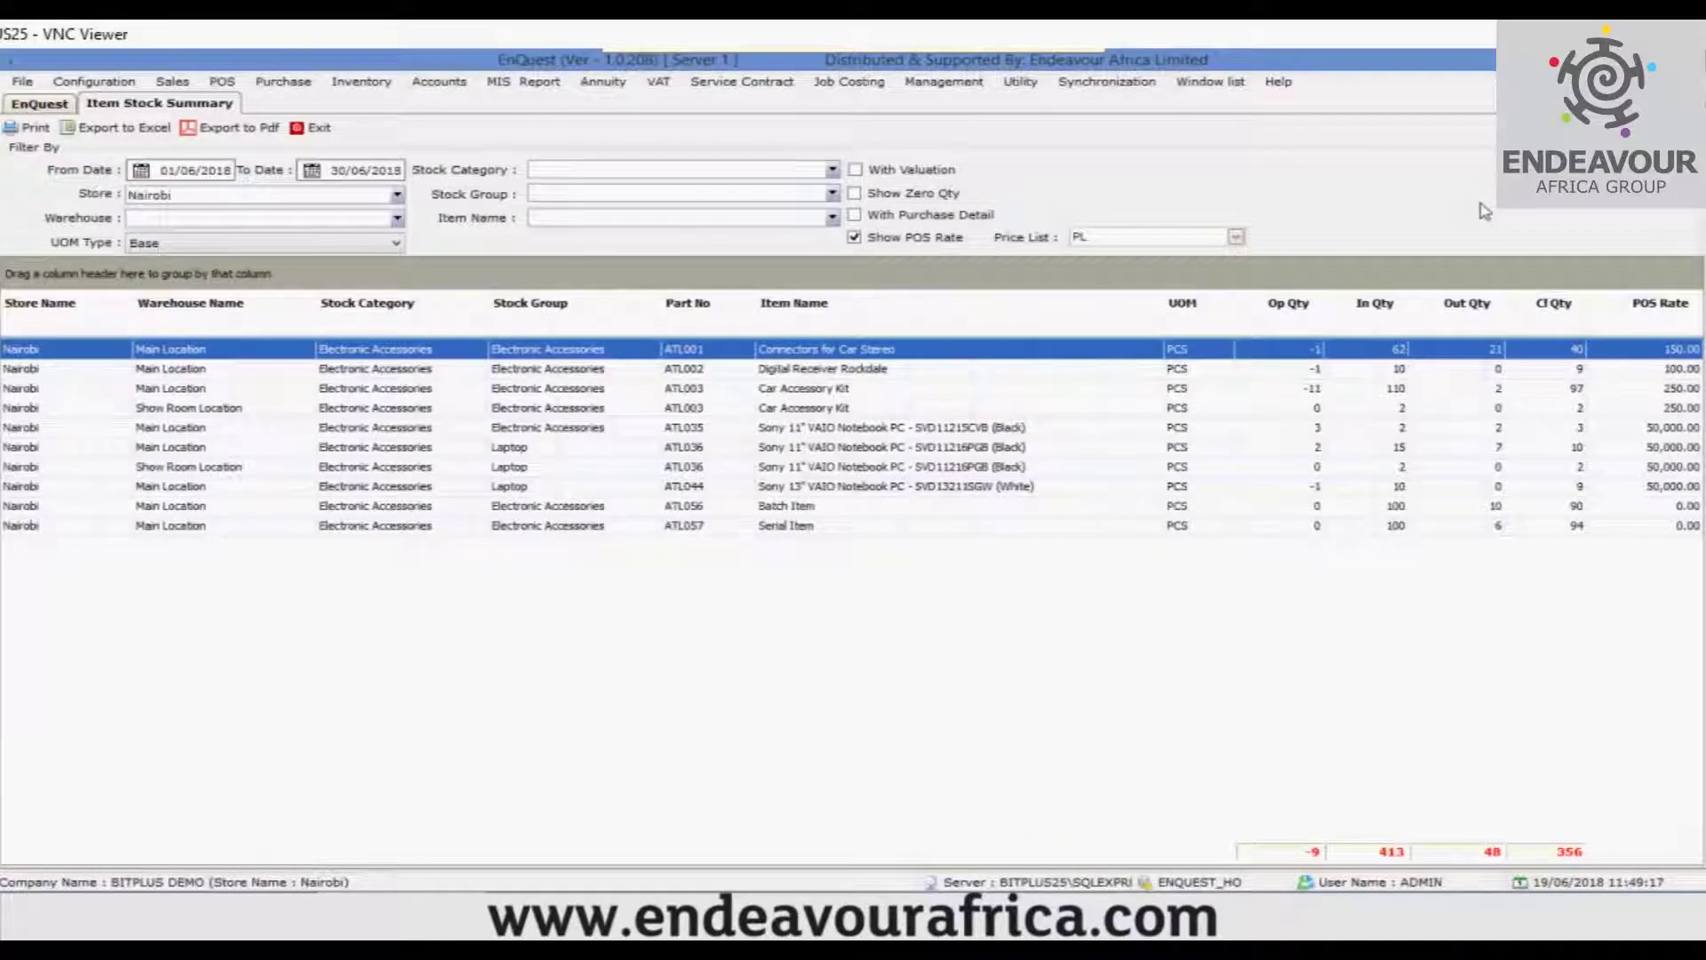
pyautogui.click(1662, 464)
pyautogui.click(1665, 487)
pyautogui.click(1669, 526)
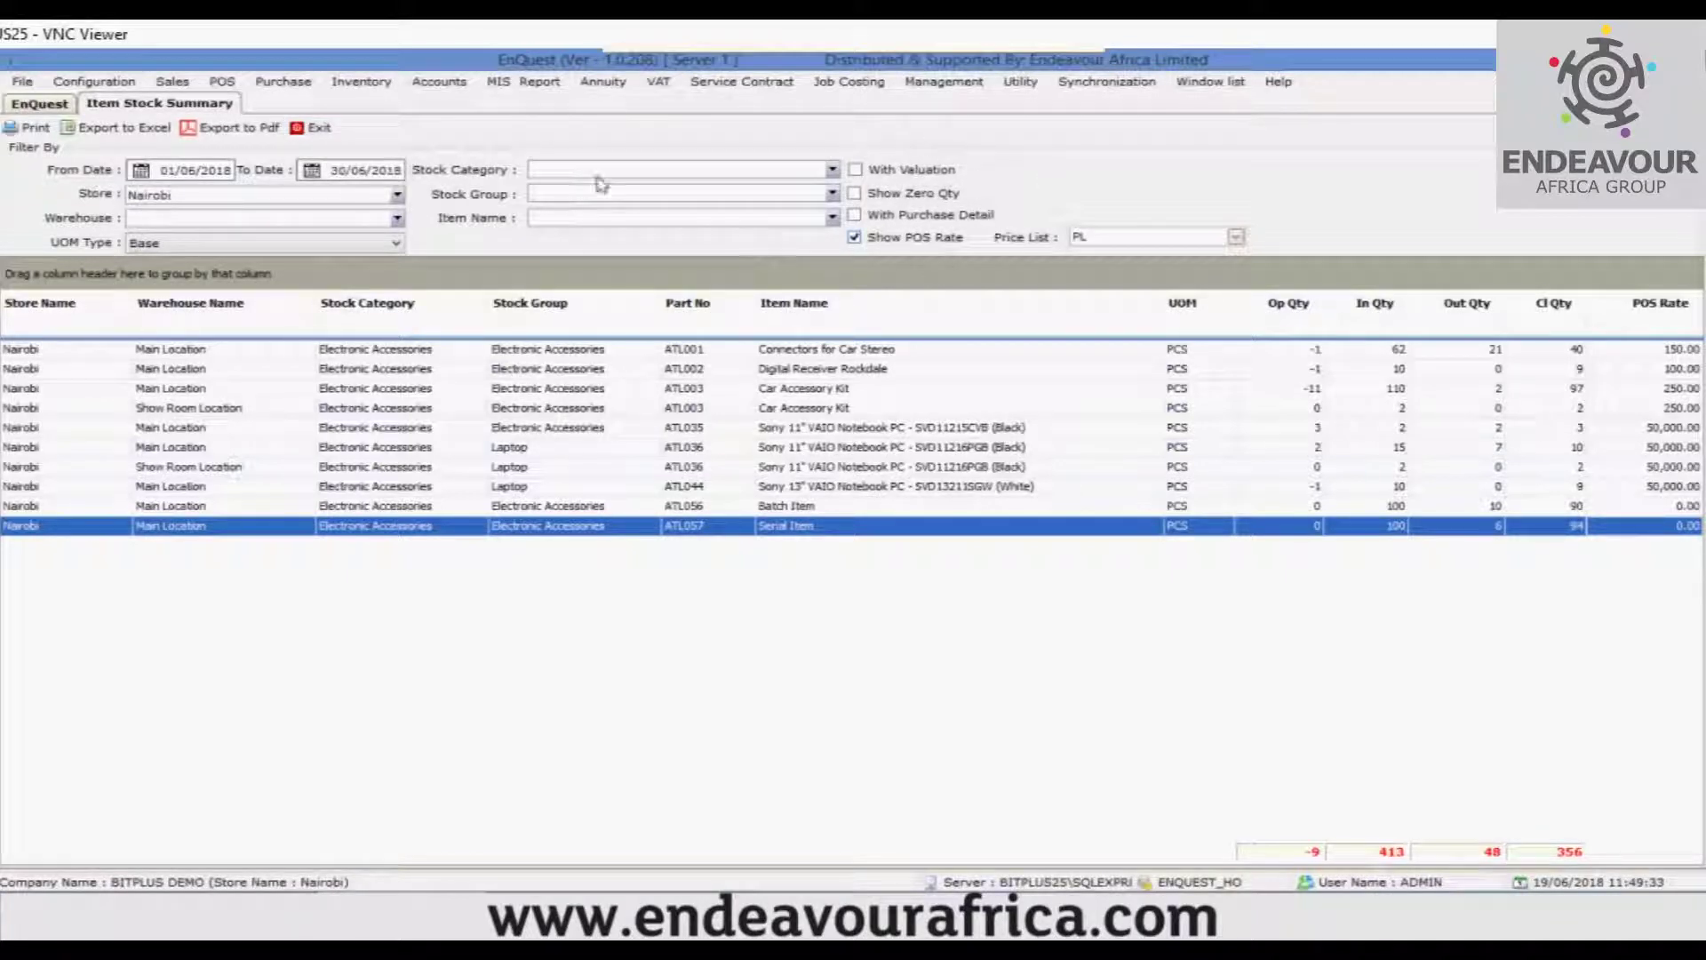
# Step: Close the Item Stock Summary and open the Branch Wise Stock inventory report
pyautogui.click(316, 132)
pyautogui.click(360, 81)
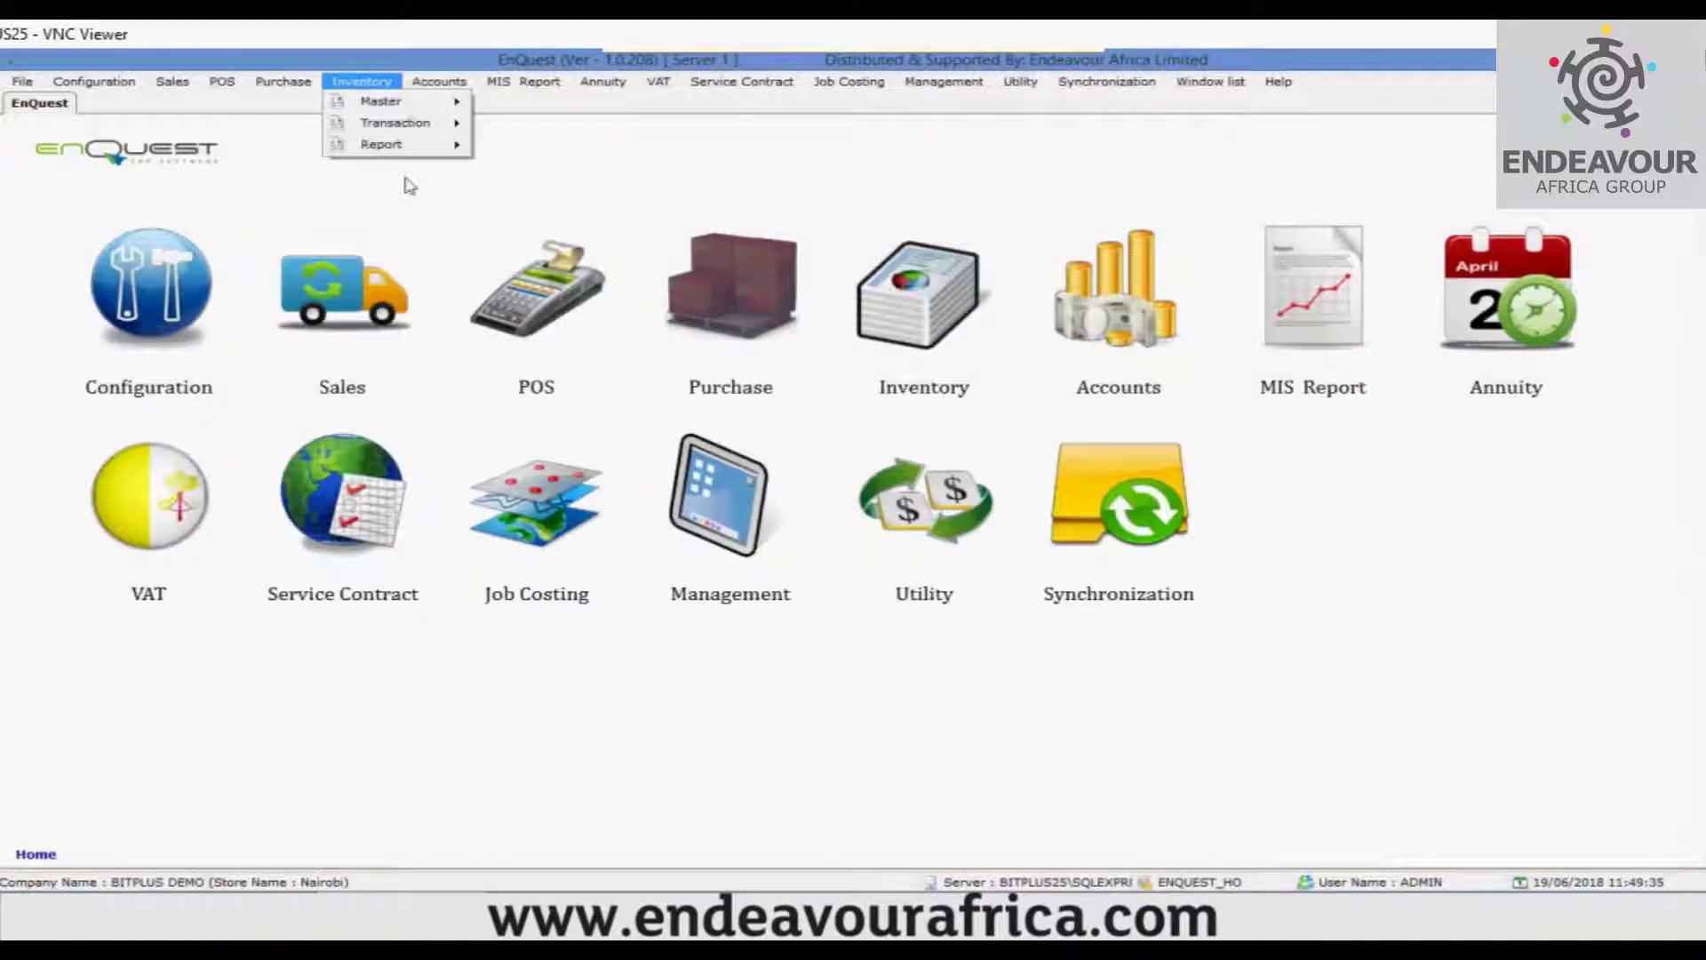
pyautogui.moveTo(418, 145)
pyautogui.moveTo(526, 148)
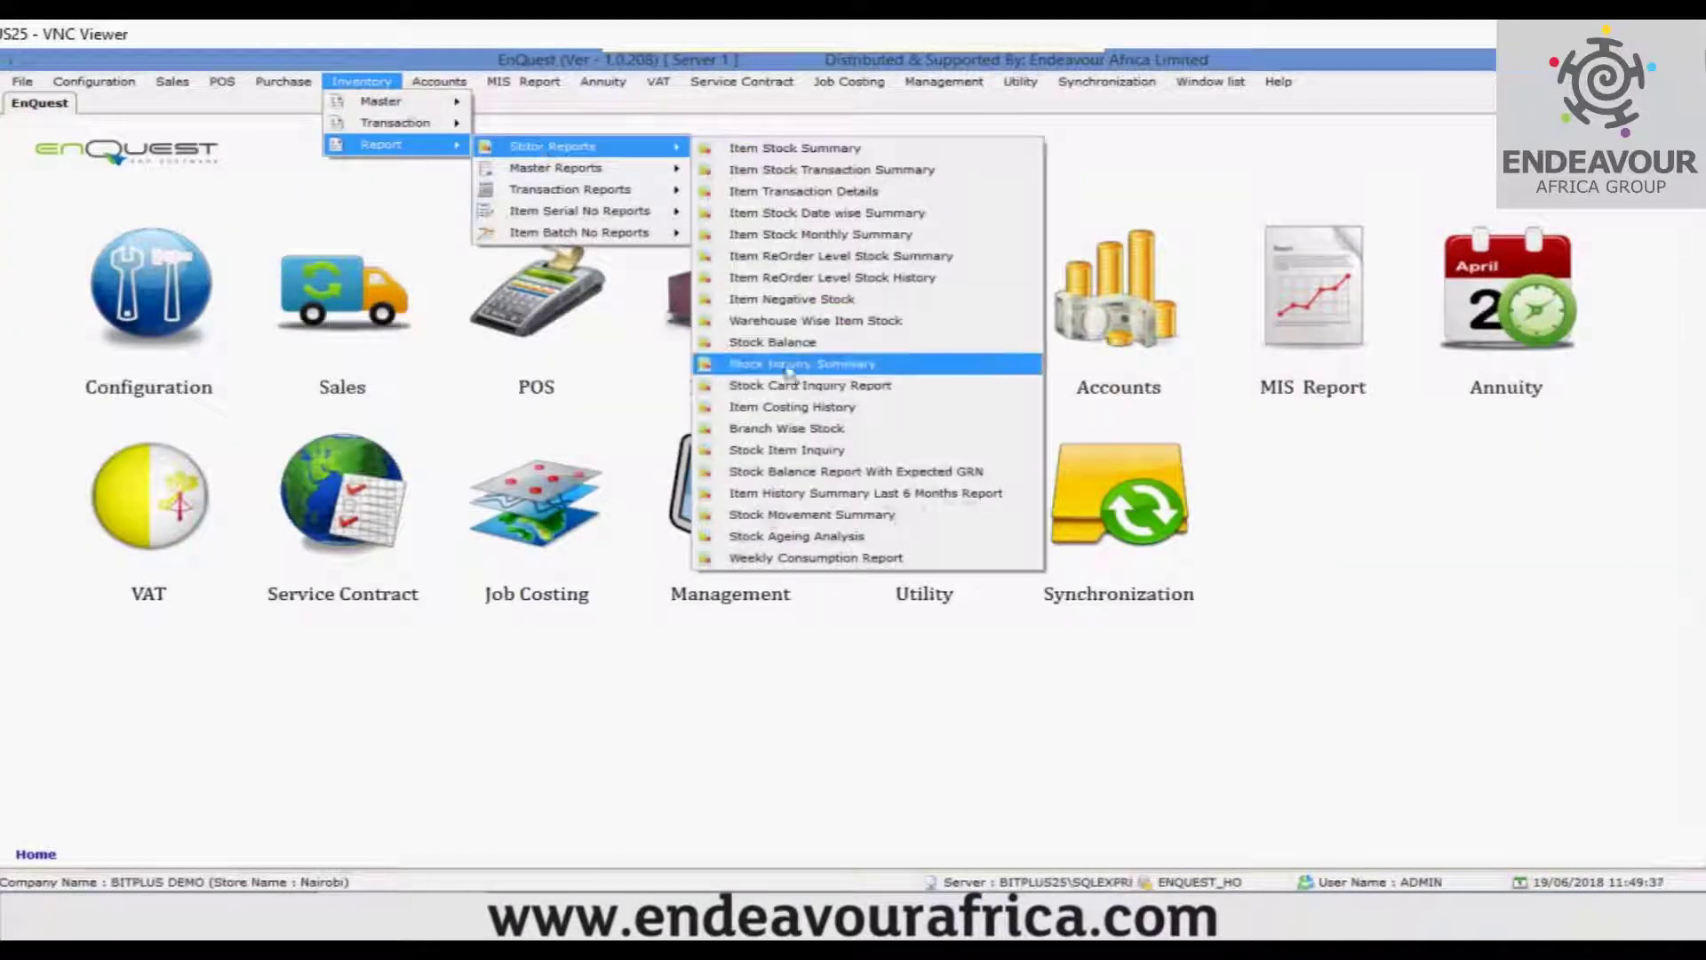
pyautogui.click(796, 436)
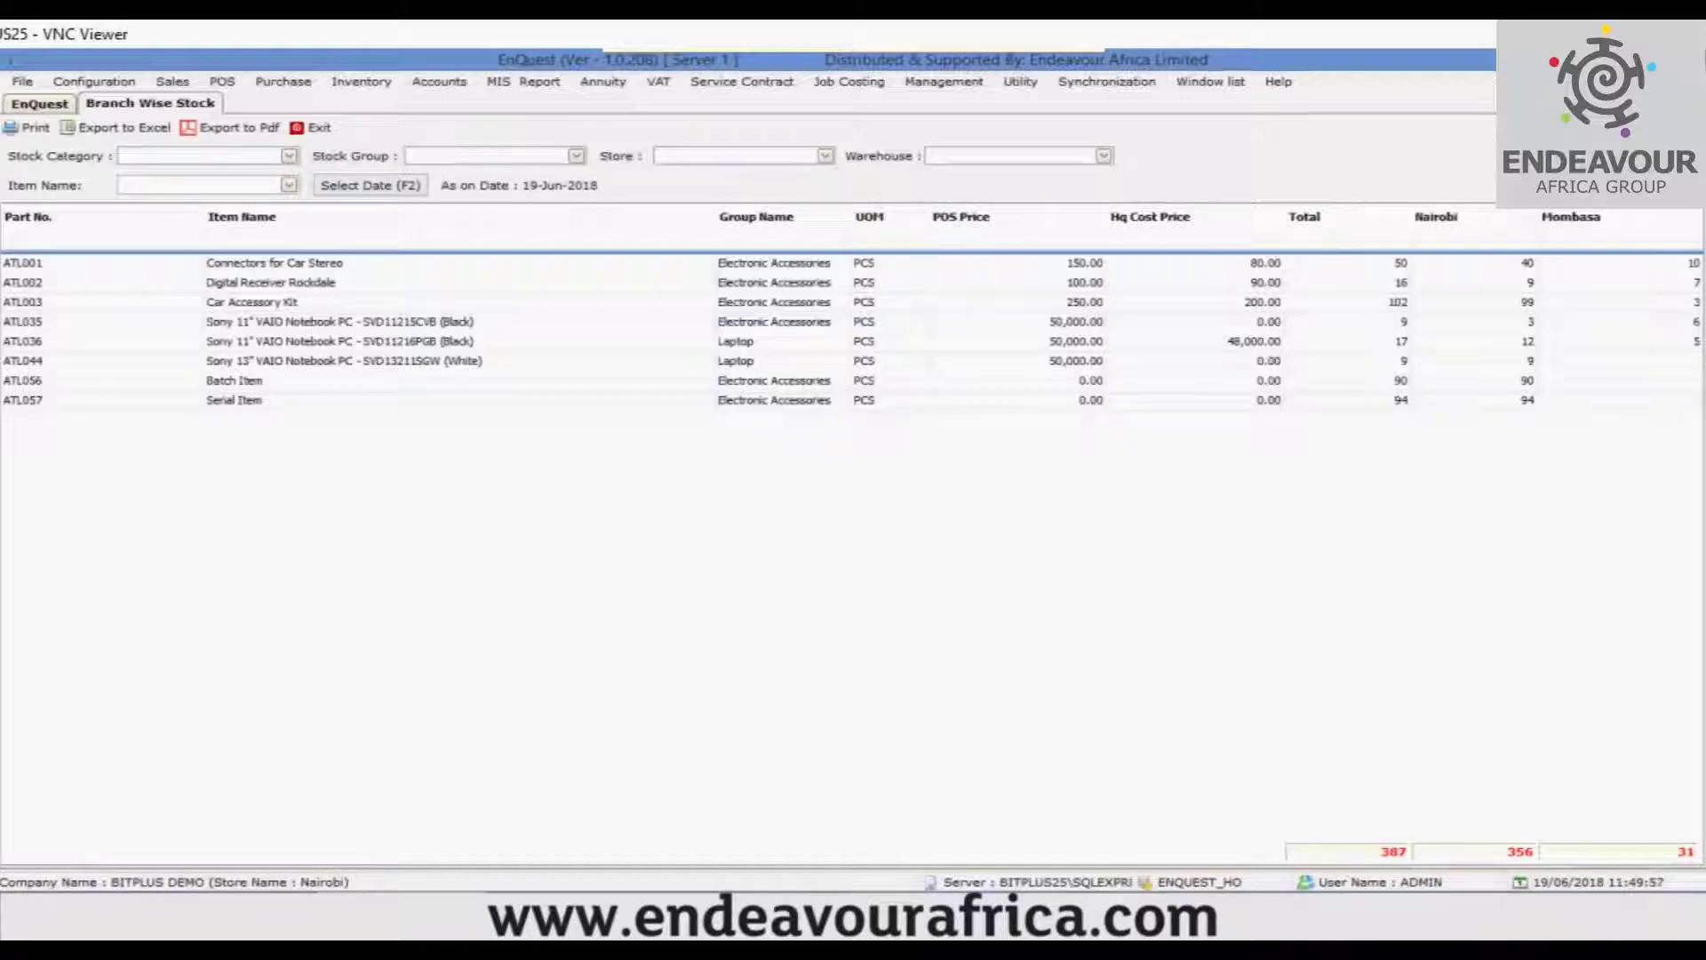
# Step: Compare the Nairobi and Mombasa stock quantities of the Car Accessory Kit in the branch-wise report
pyautogui.click(1498, 267)
pyautogui.click(1515, 305)
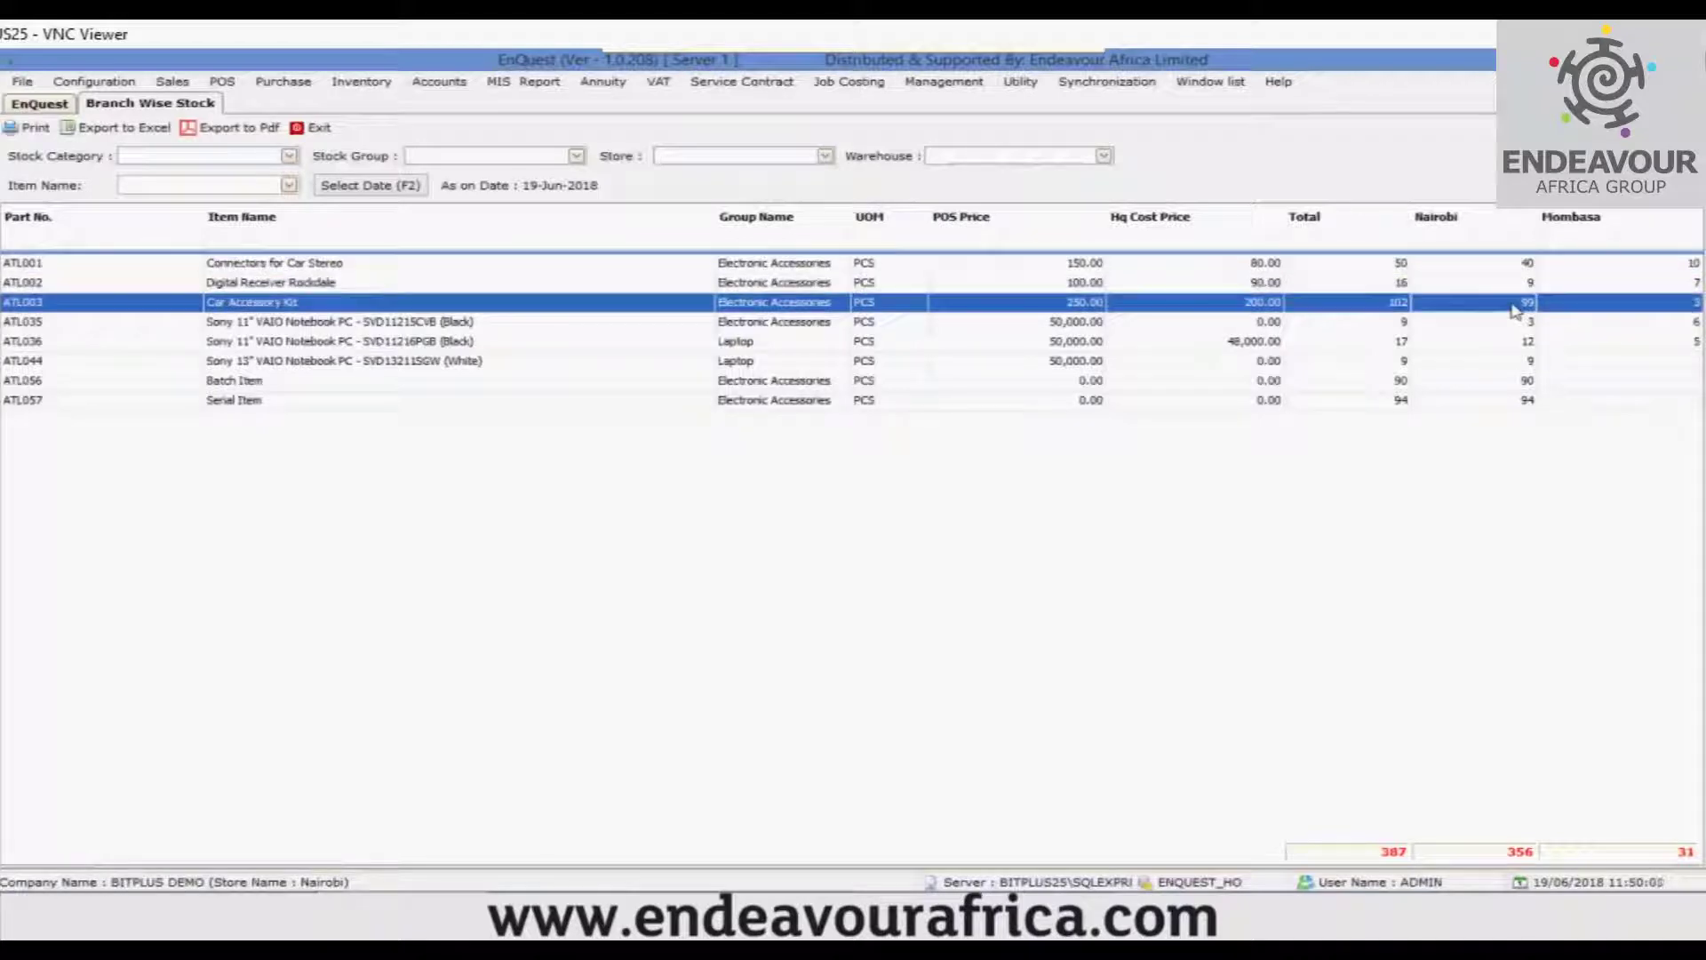
pyautogui.click(1626, 305)
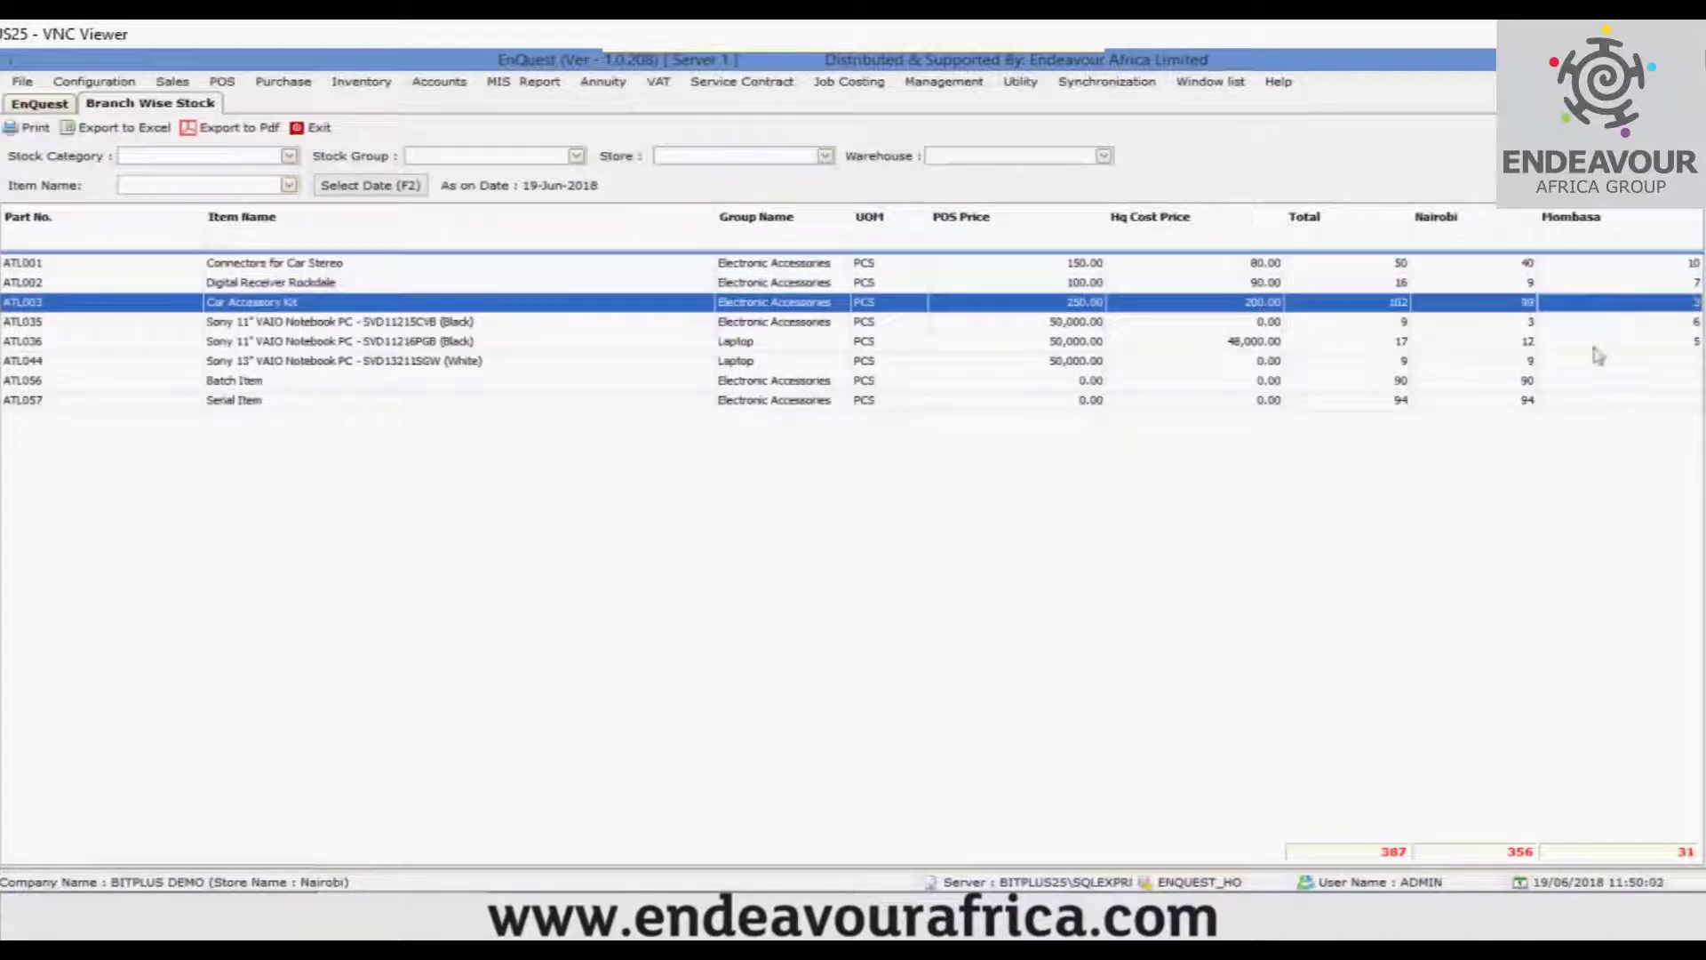
# Step: Compare the branch quantities of the Digital Receiver Rockdale and Connectors for Car Stereo, and view the report's as-on date setting
pyautogui.click(1600, 343)
pyautogui.click(1528, 267)
pyautogui.click(1619, 286)
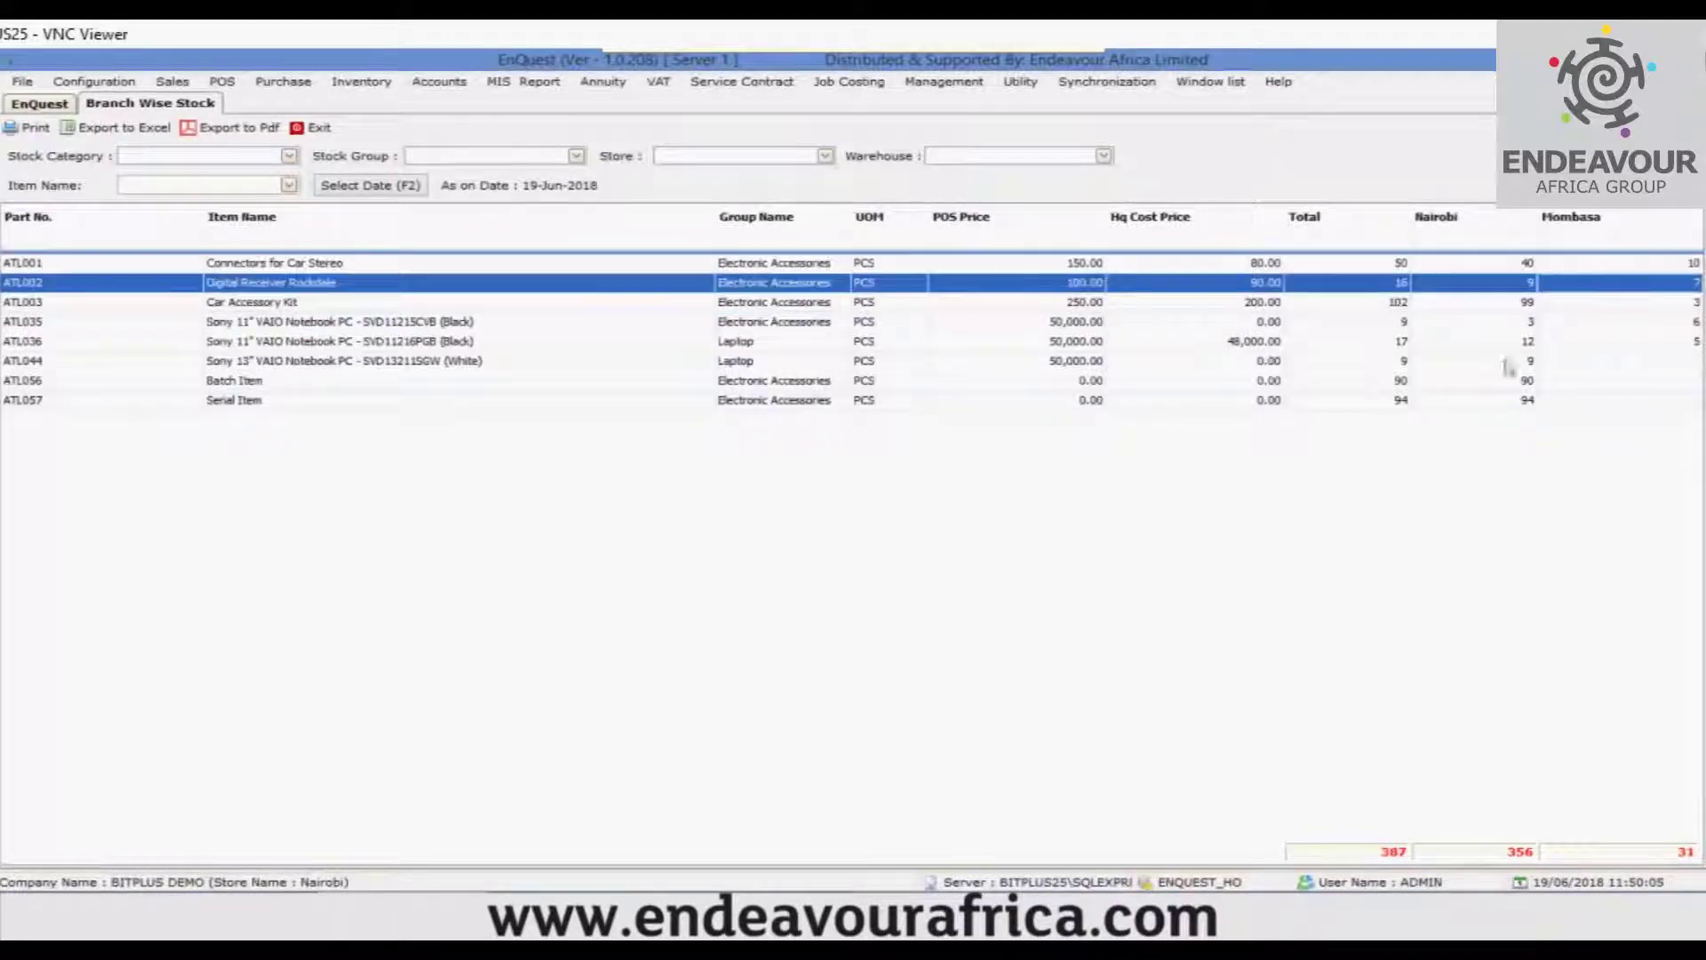
pyautogui.click(267, 265)
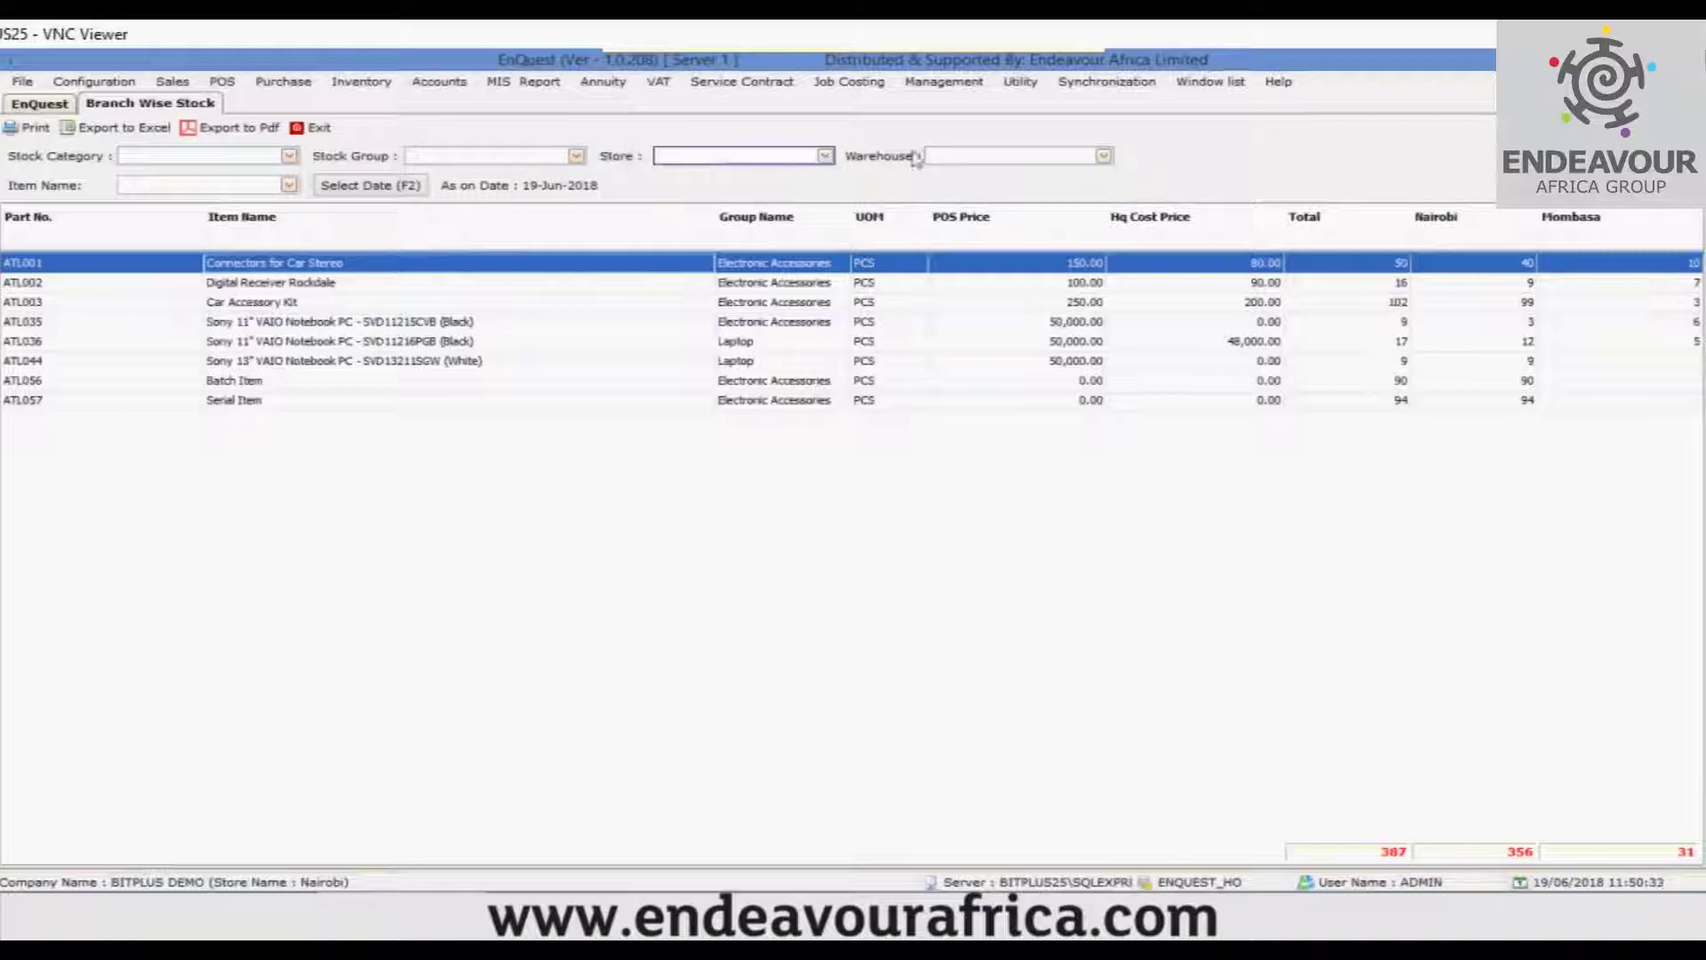
pyautogui.click(364, 187)
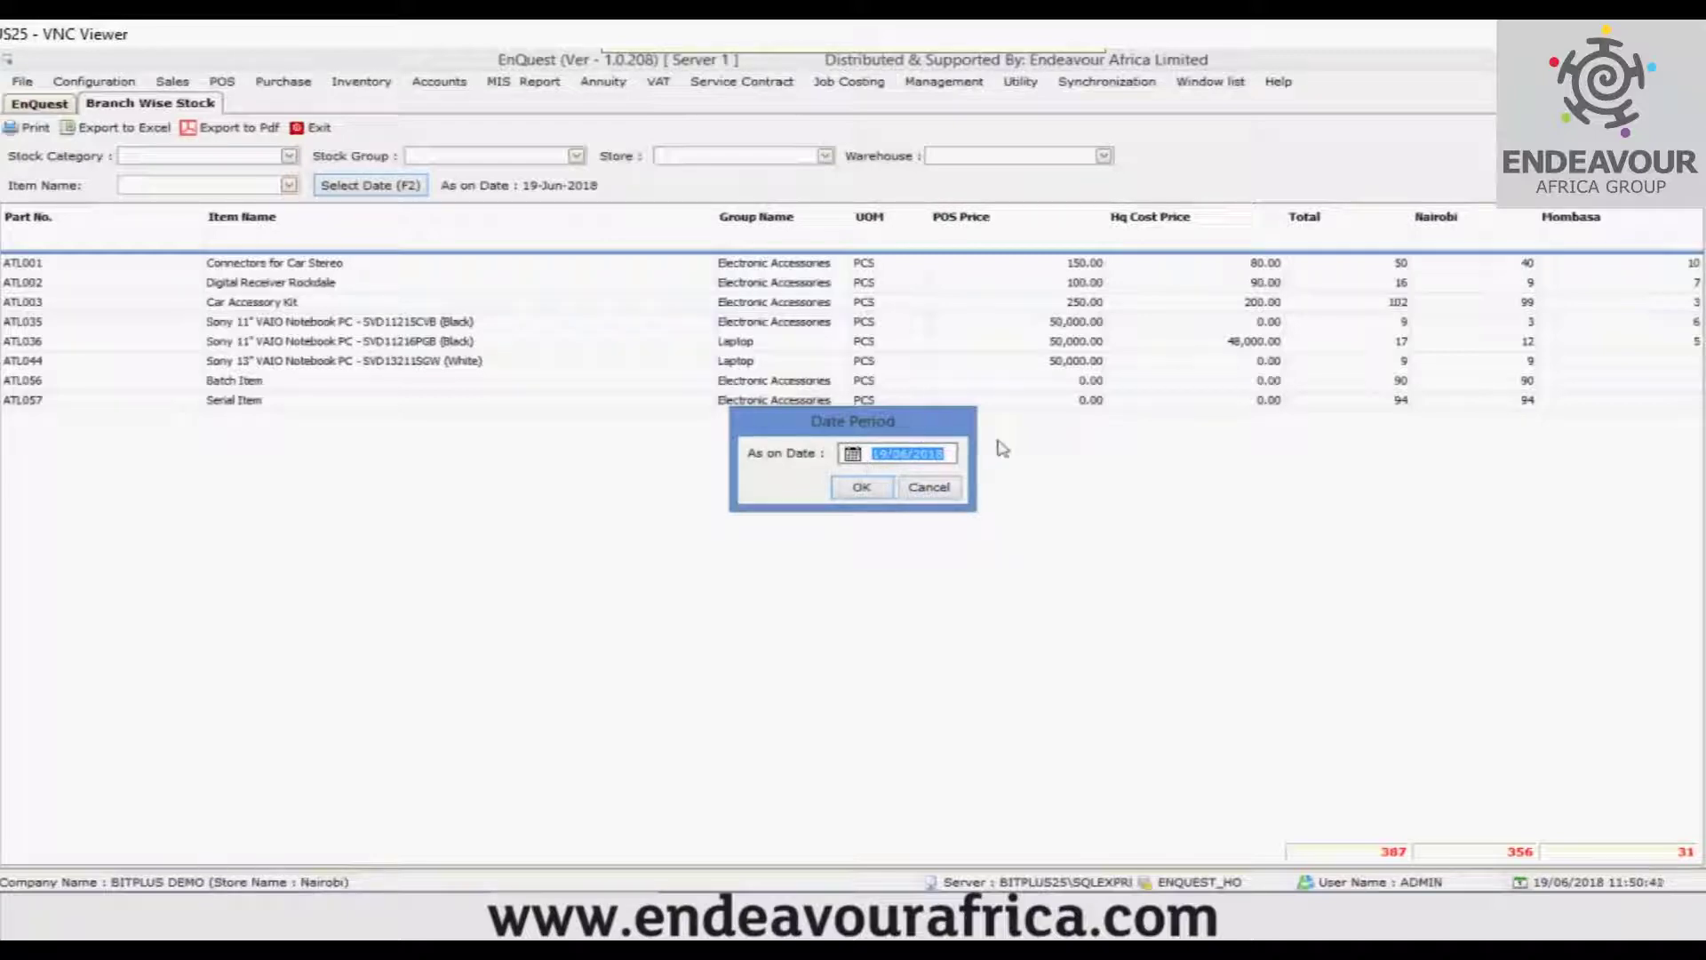
pyautogui.click(930, 488)
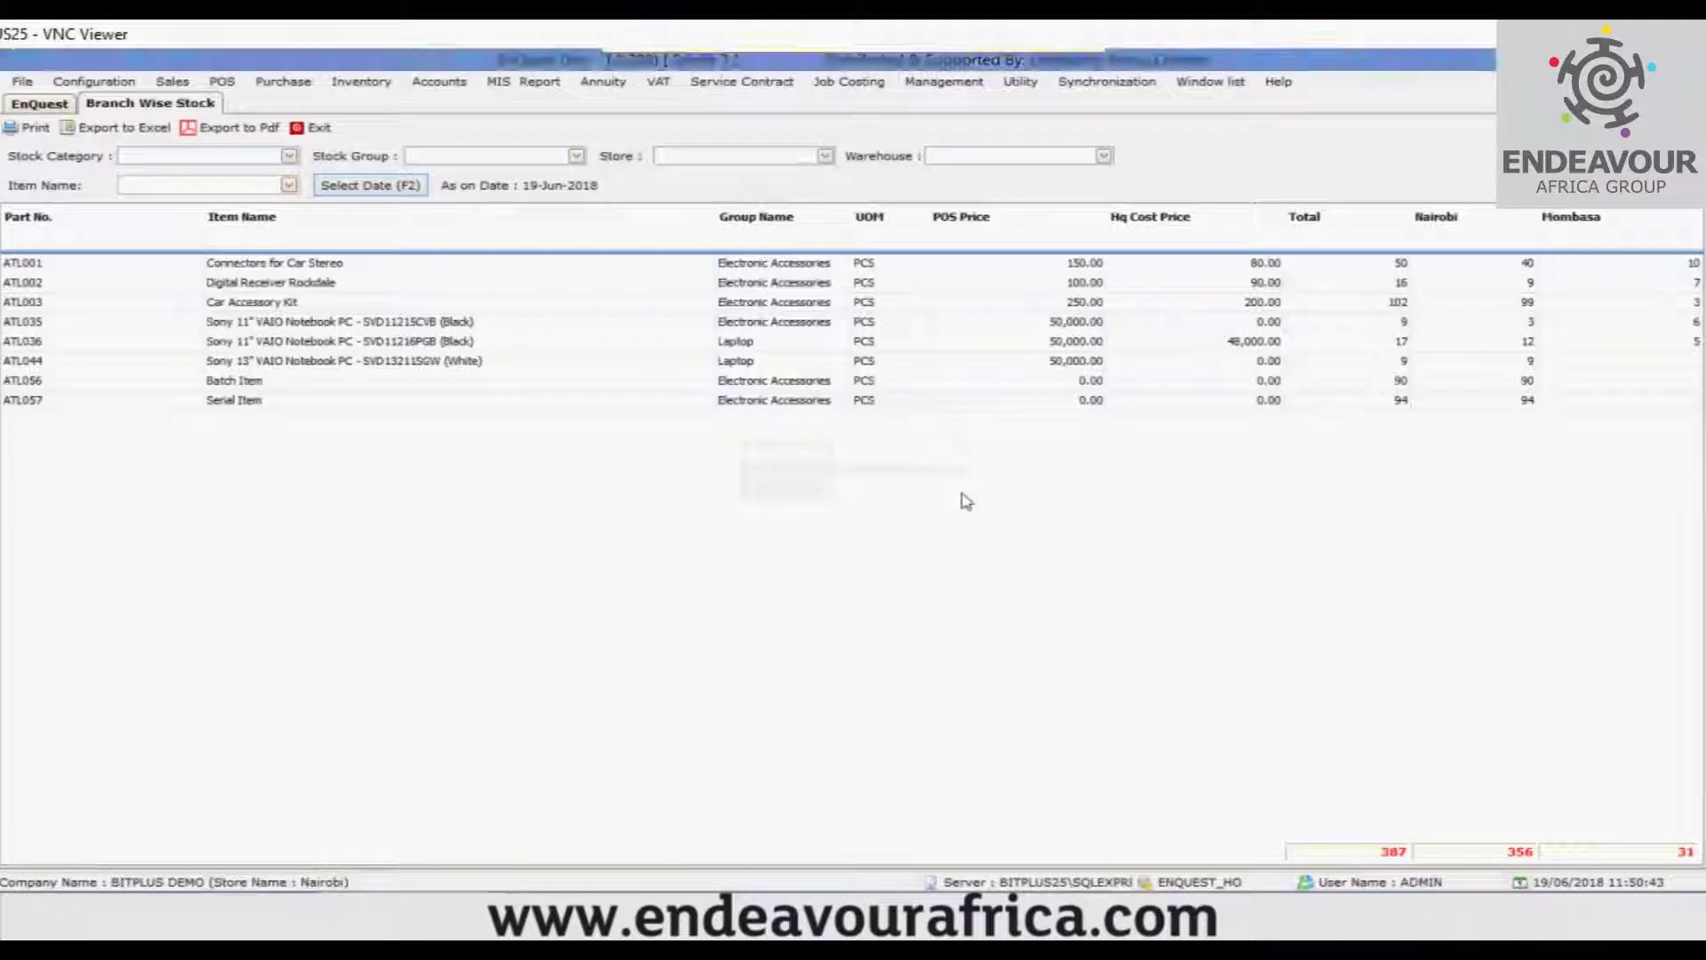
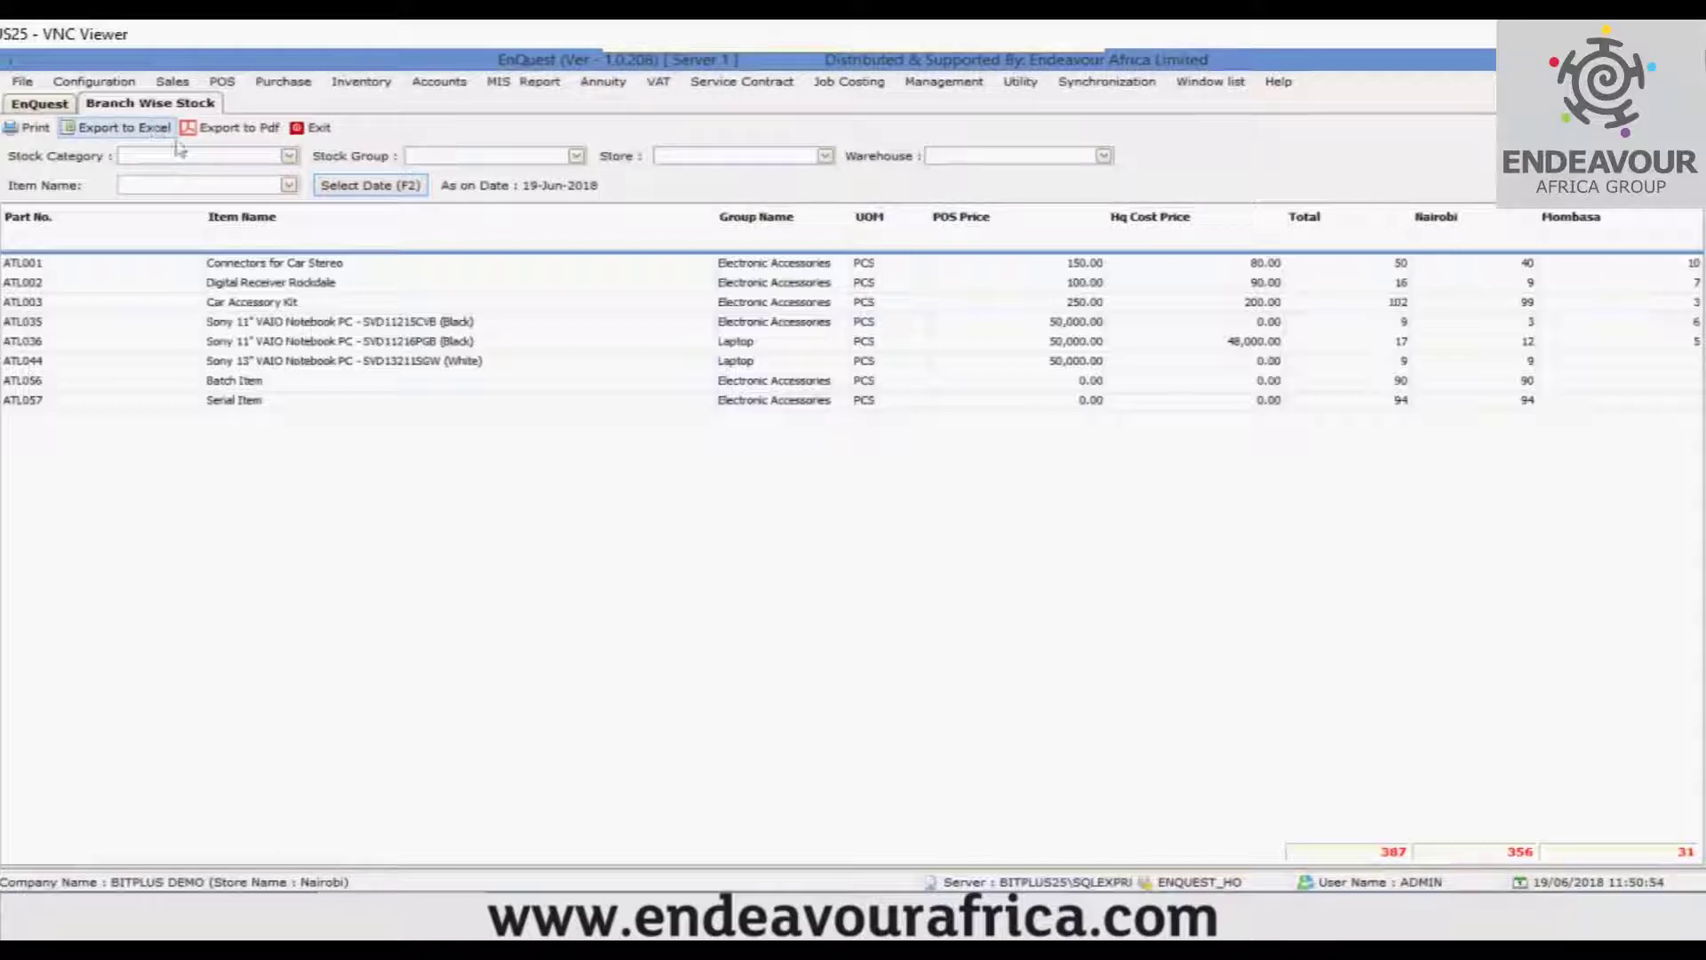
# Step: Close the Branch Wise Stock report and open the Stock Card Inquiry Report from the inventory stock reports
pyautogui.click(313, 128)
pyautogui.click(380, 83)
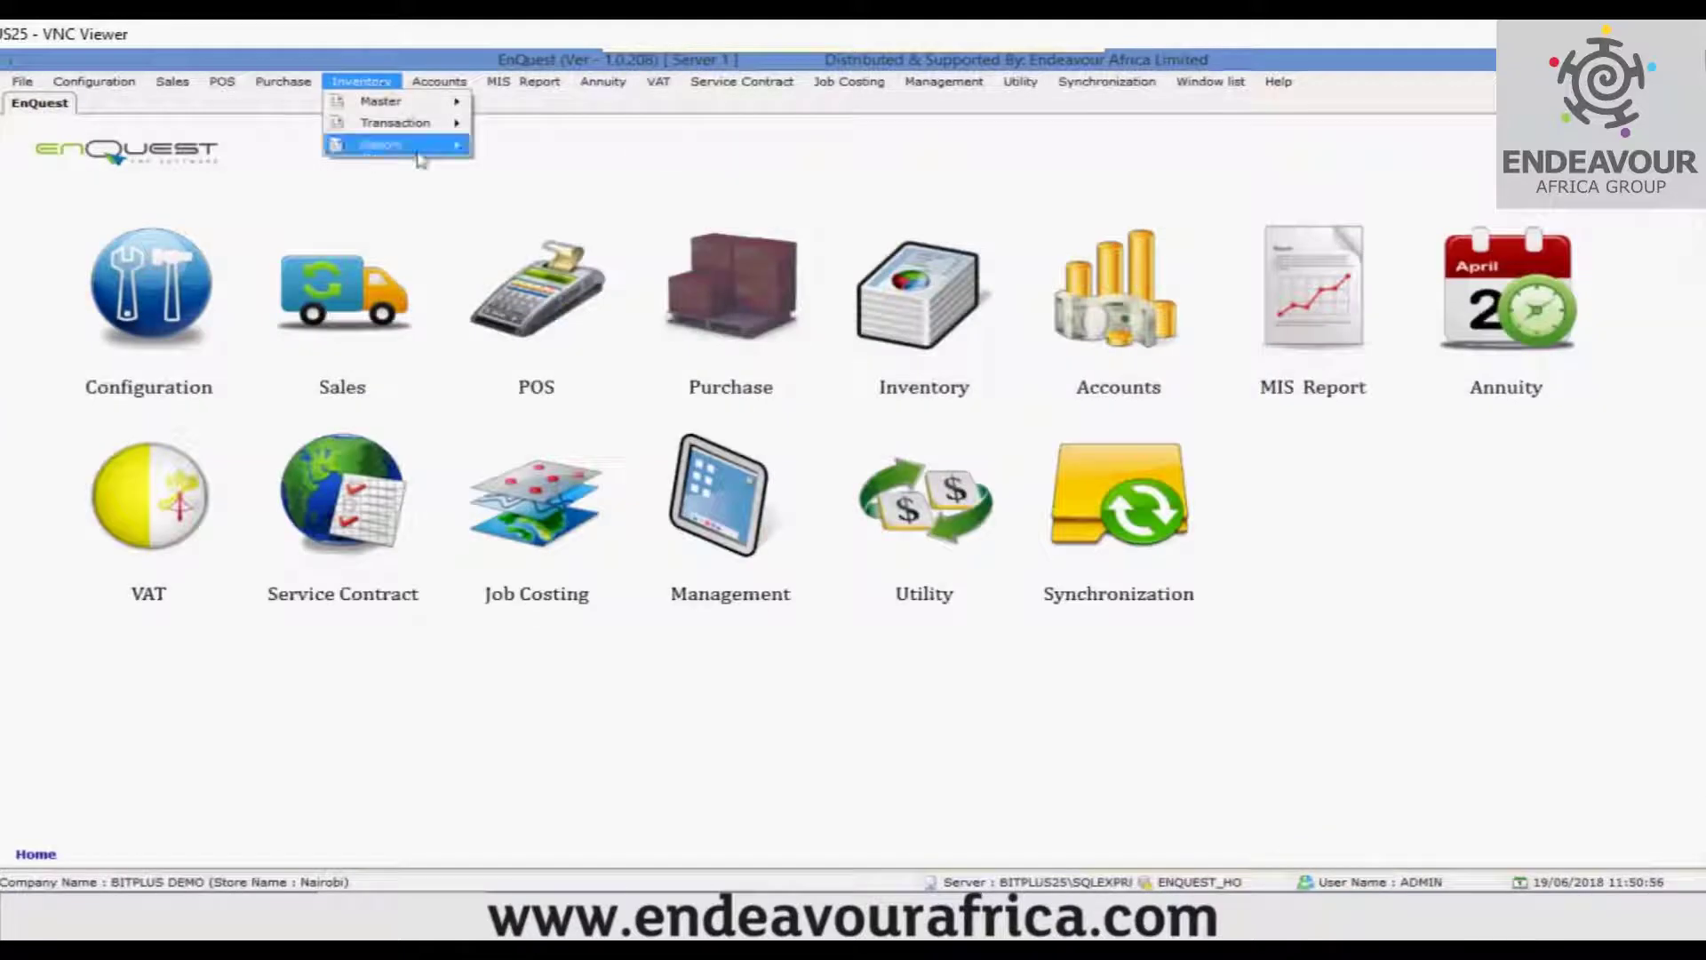
pyautogui.moveTo(400, 144)
pyautogui.moveTo(550, 146)
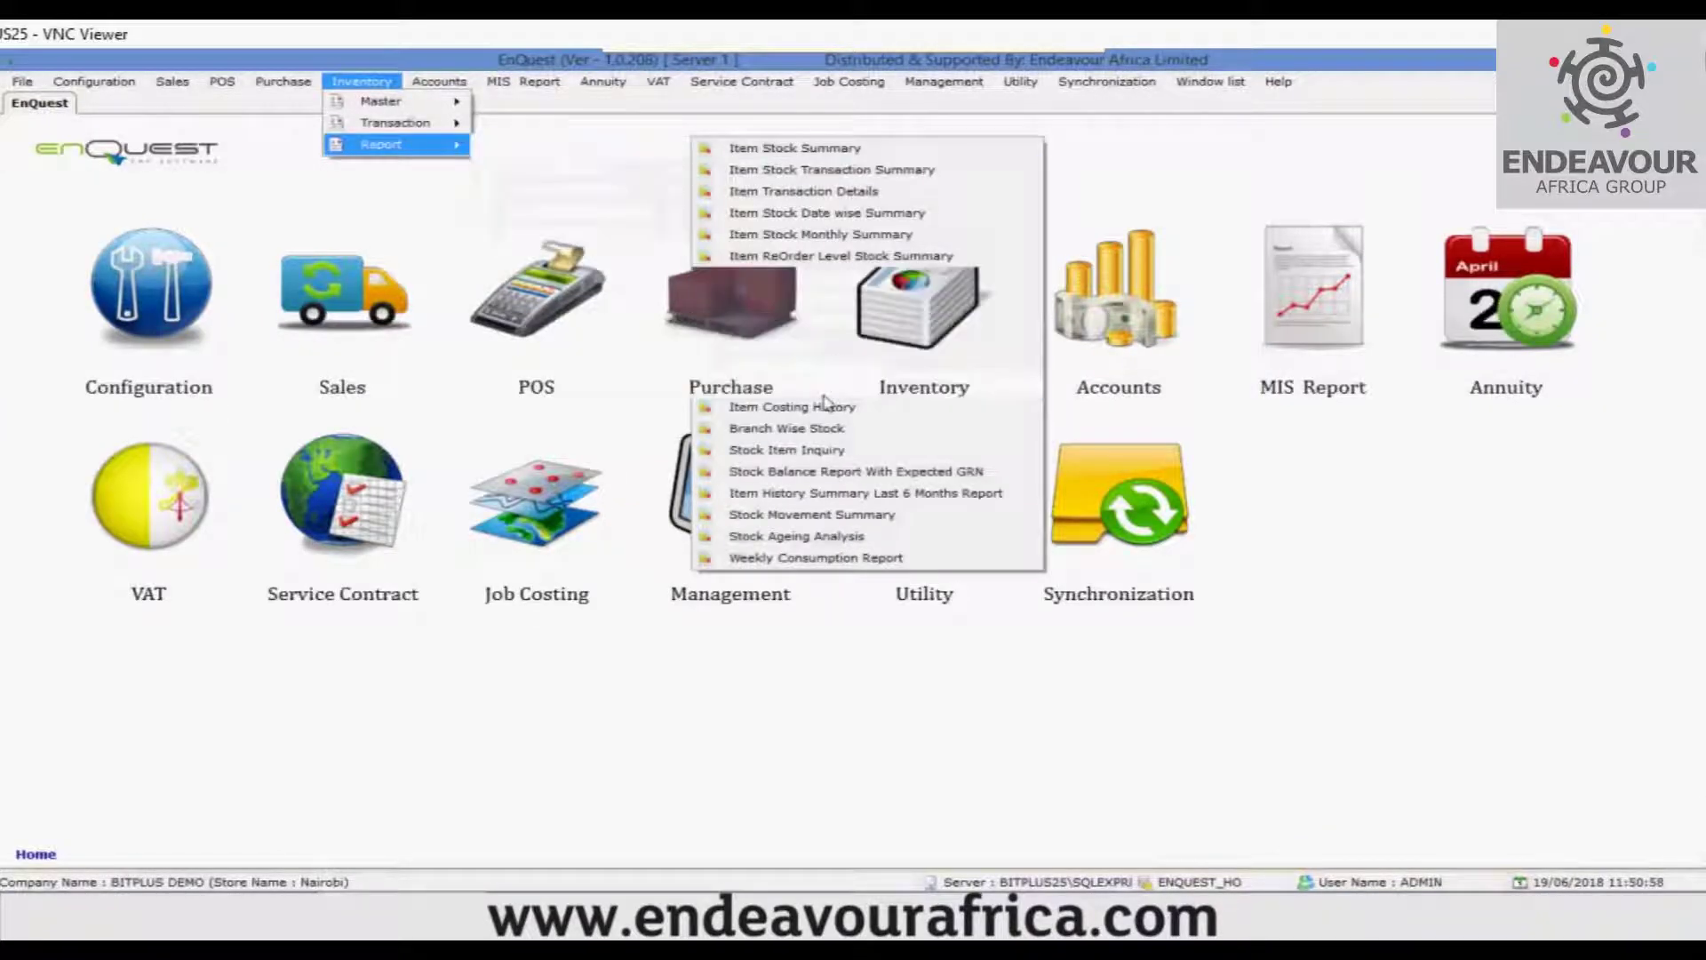
pyautogui.click(822, 386)
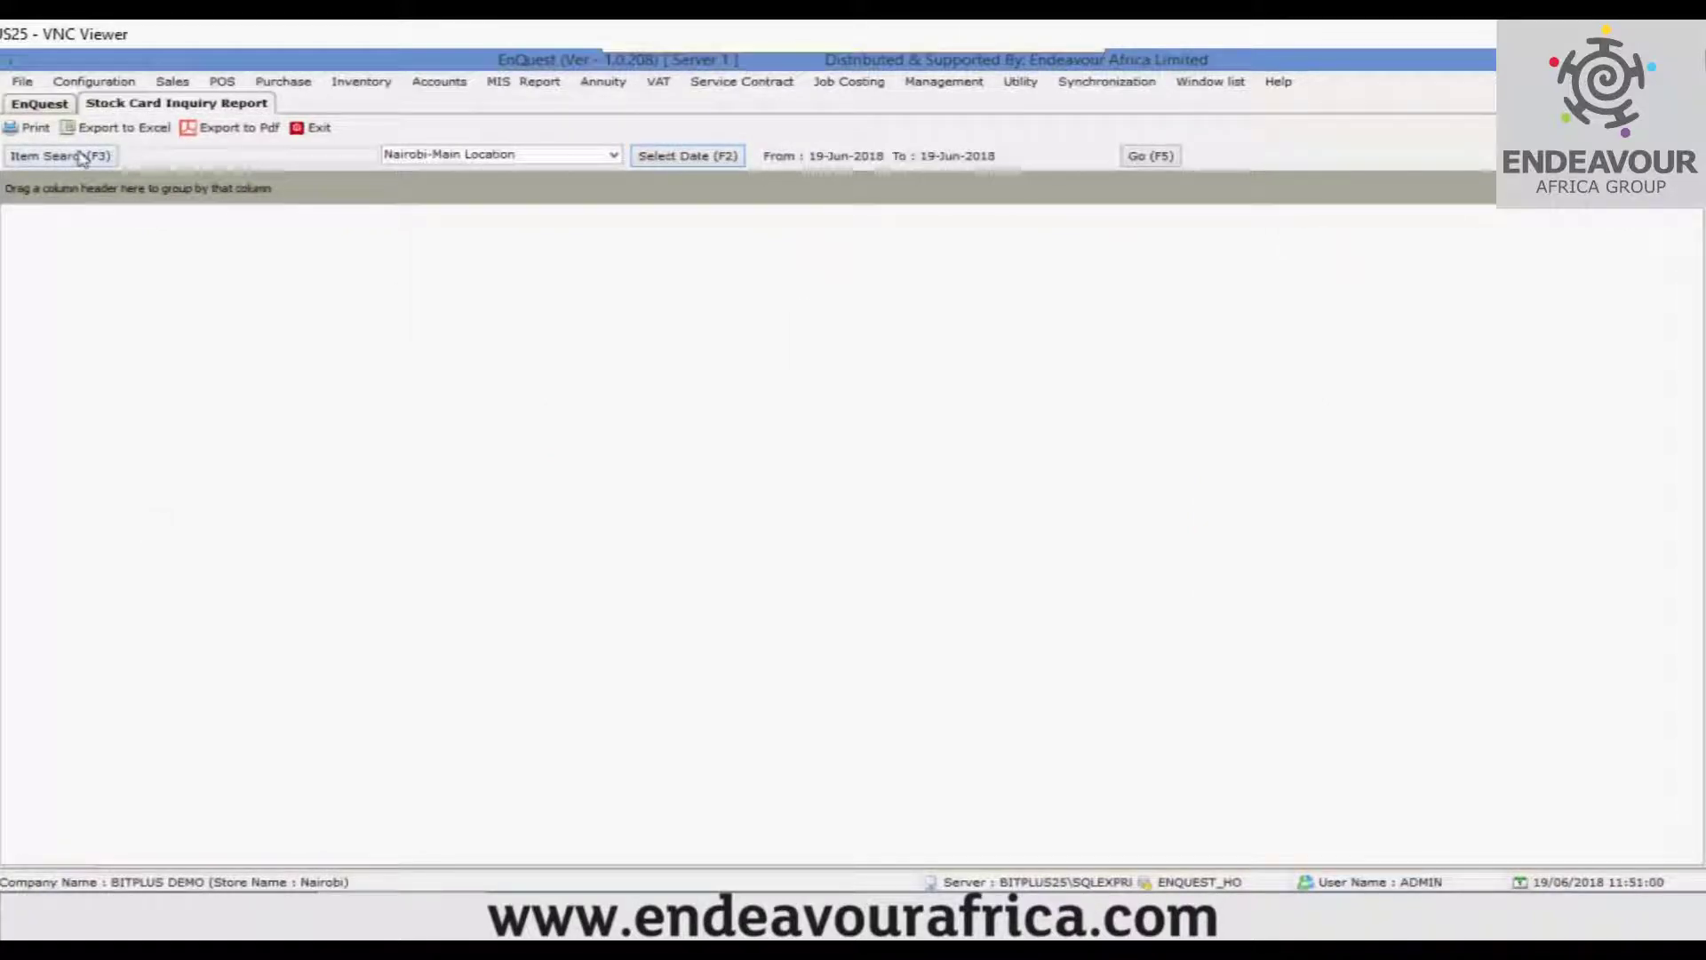
# Step: Load the stock card of item ATL001, Connectors for Car Stereo, at Nairobi-Main Location for 19-Jun-2018 only
pyautogui.click(586, 155)
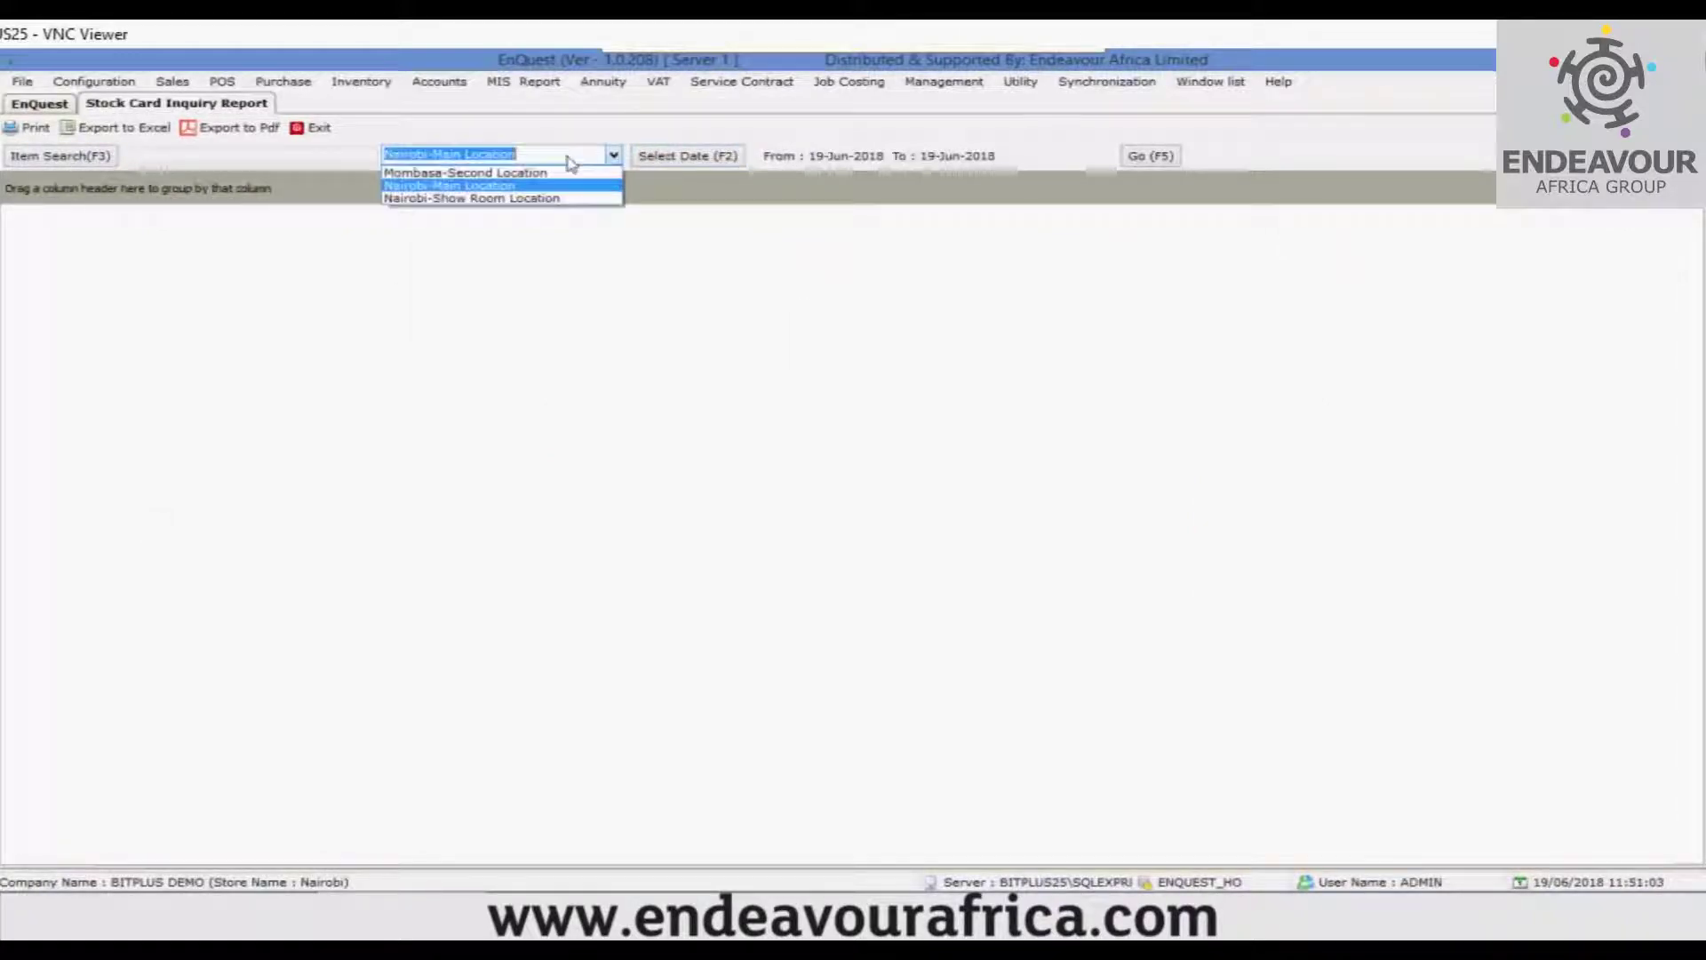
pyautogui.click(454, 187)
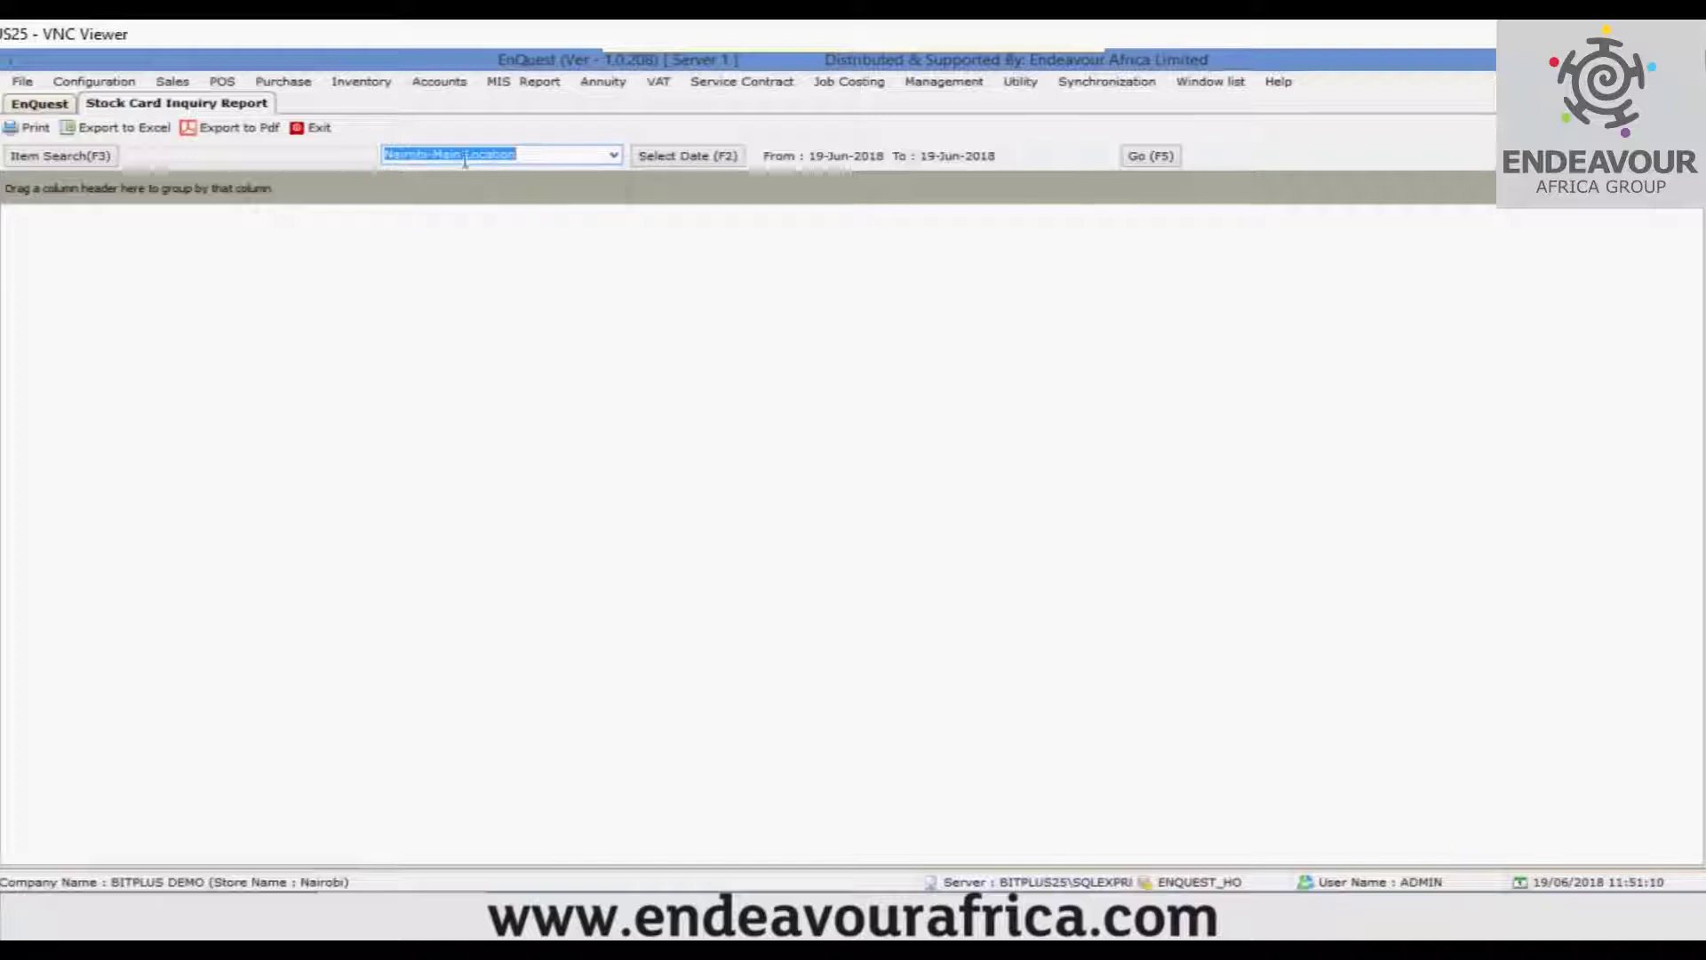
pyautogui.click(61, 157)
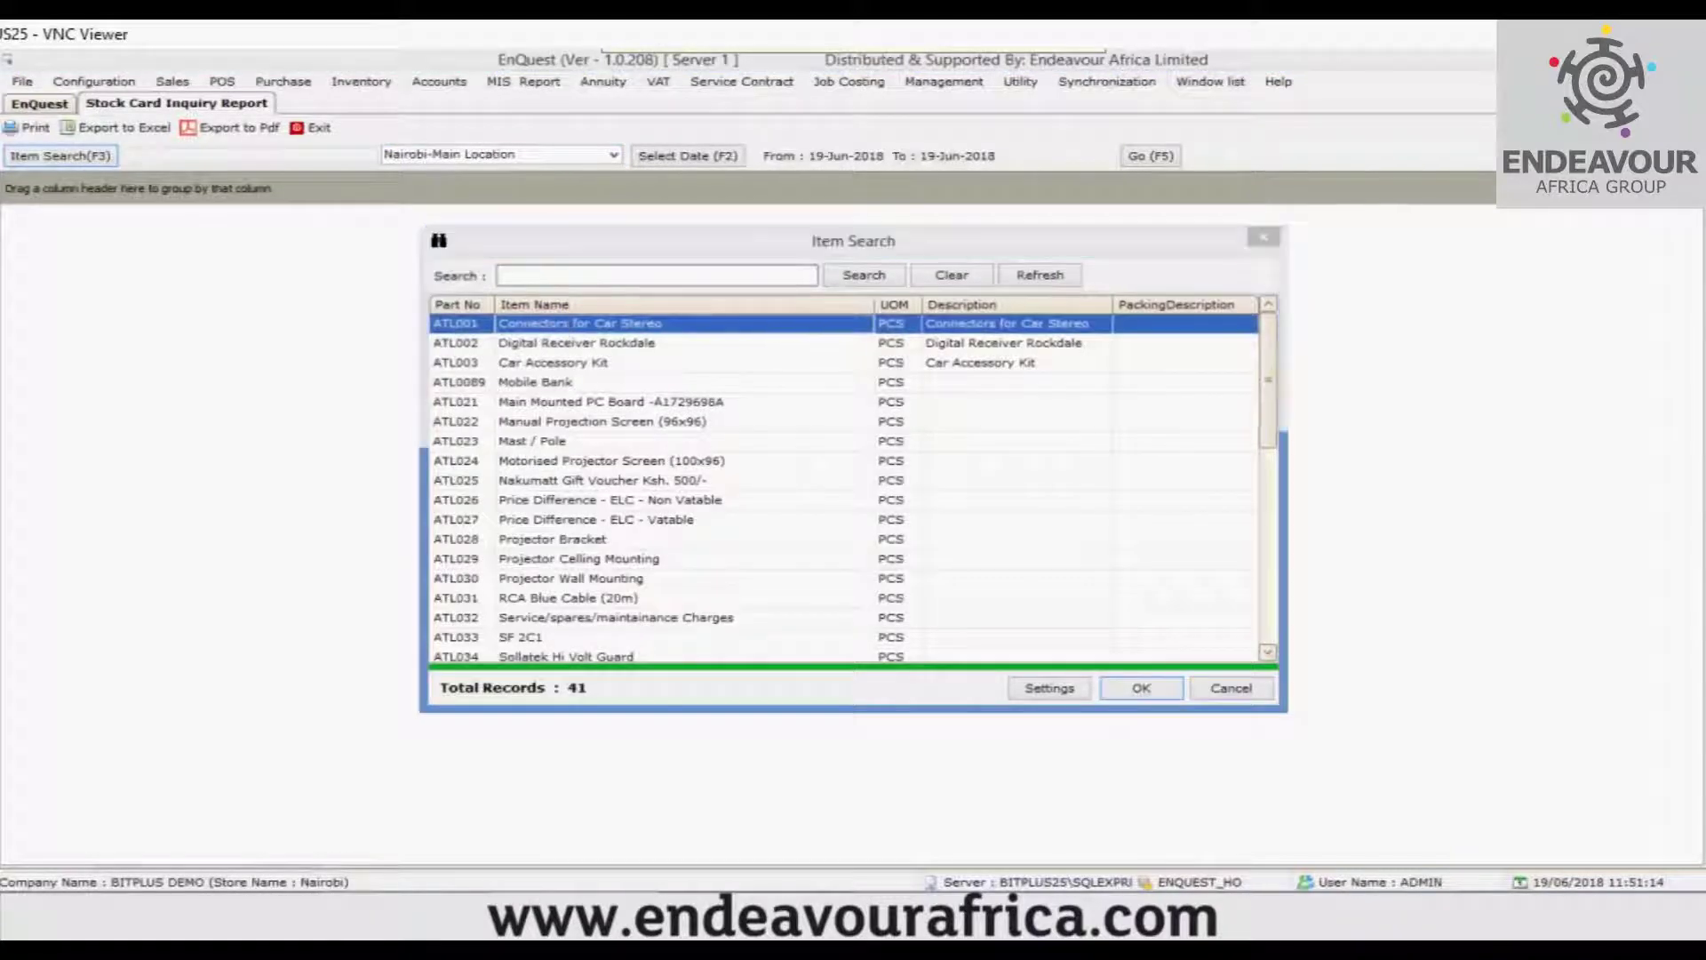
pyautogui.doubleClick(561, 326)
pyautogui.press('F2')
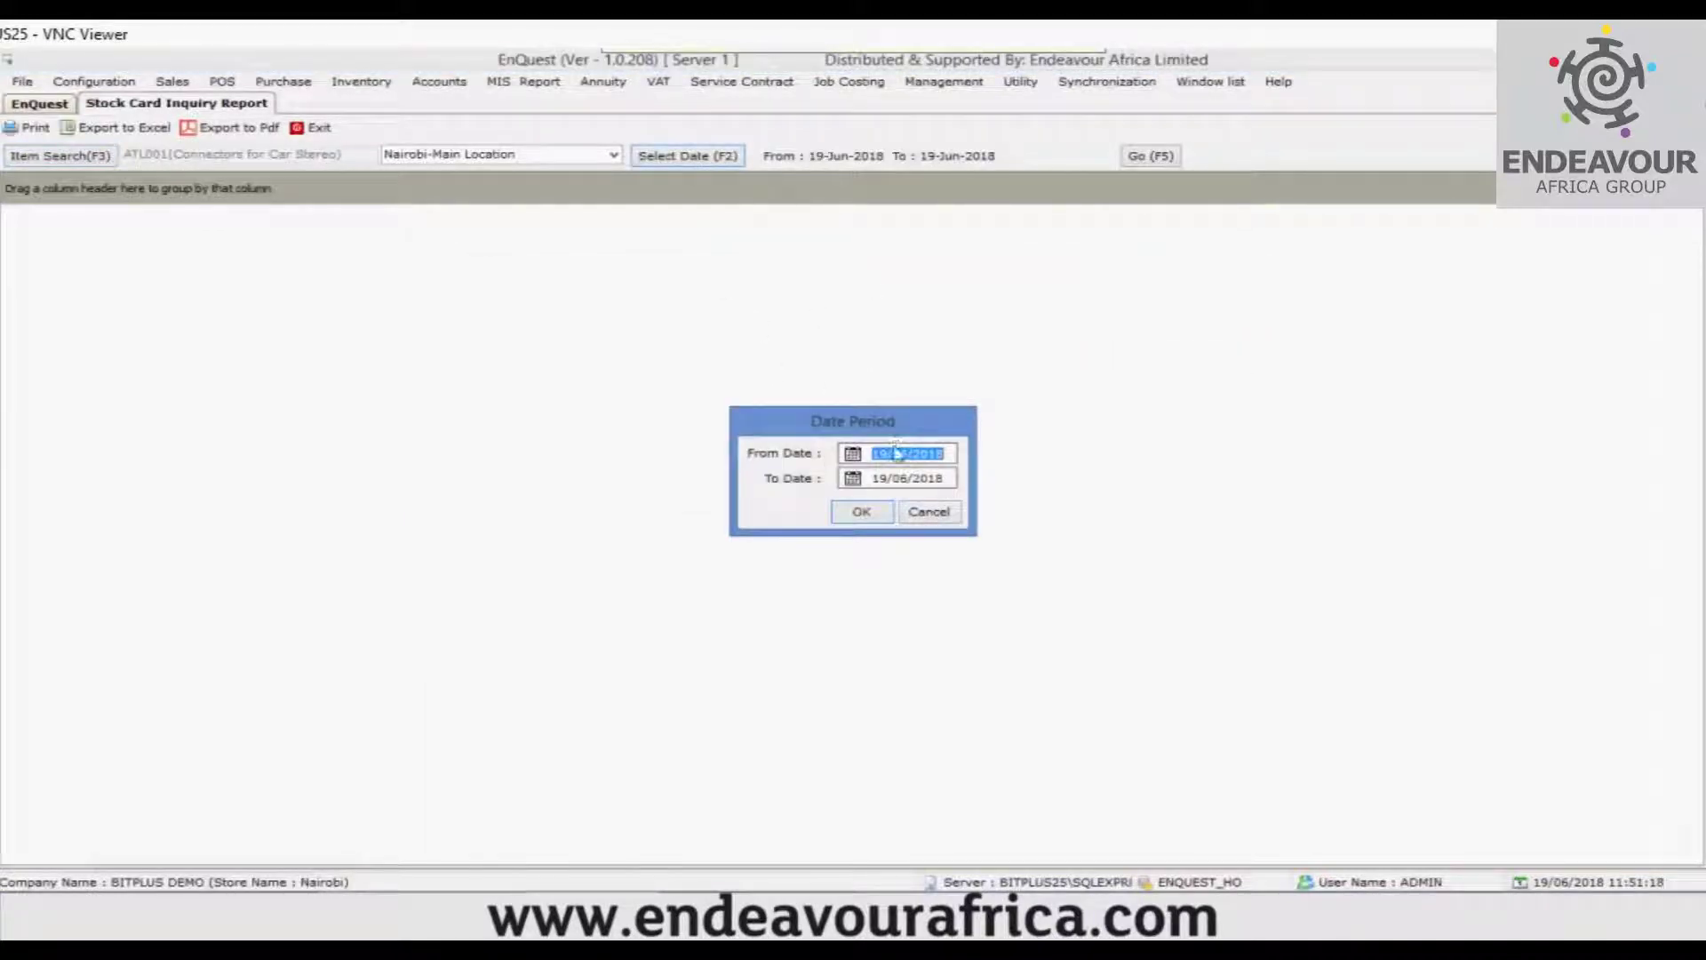
pyautogui.click(861, 512)
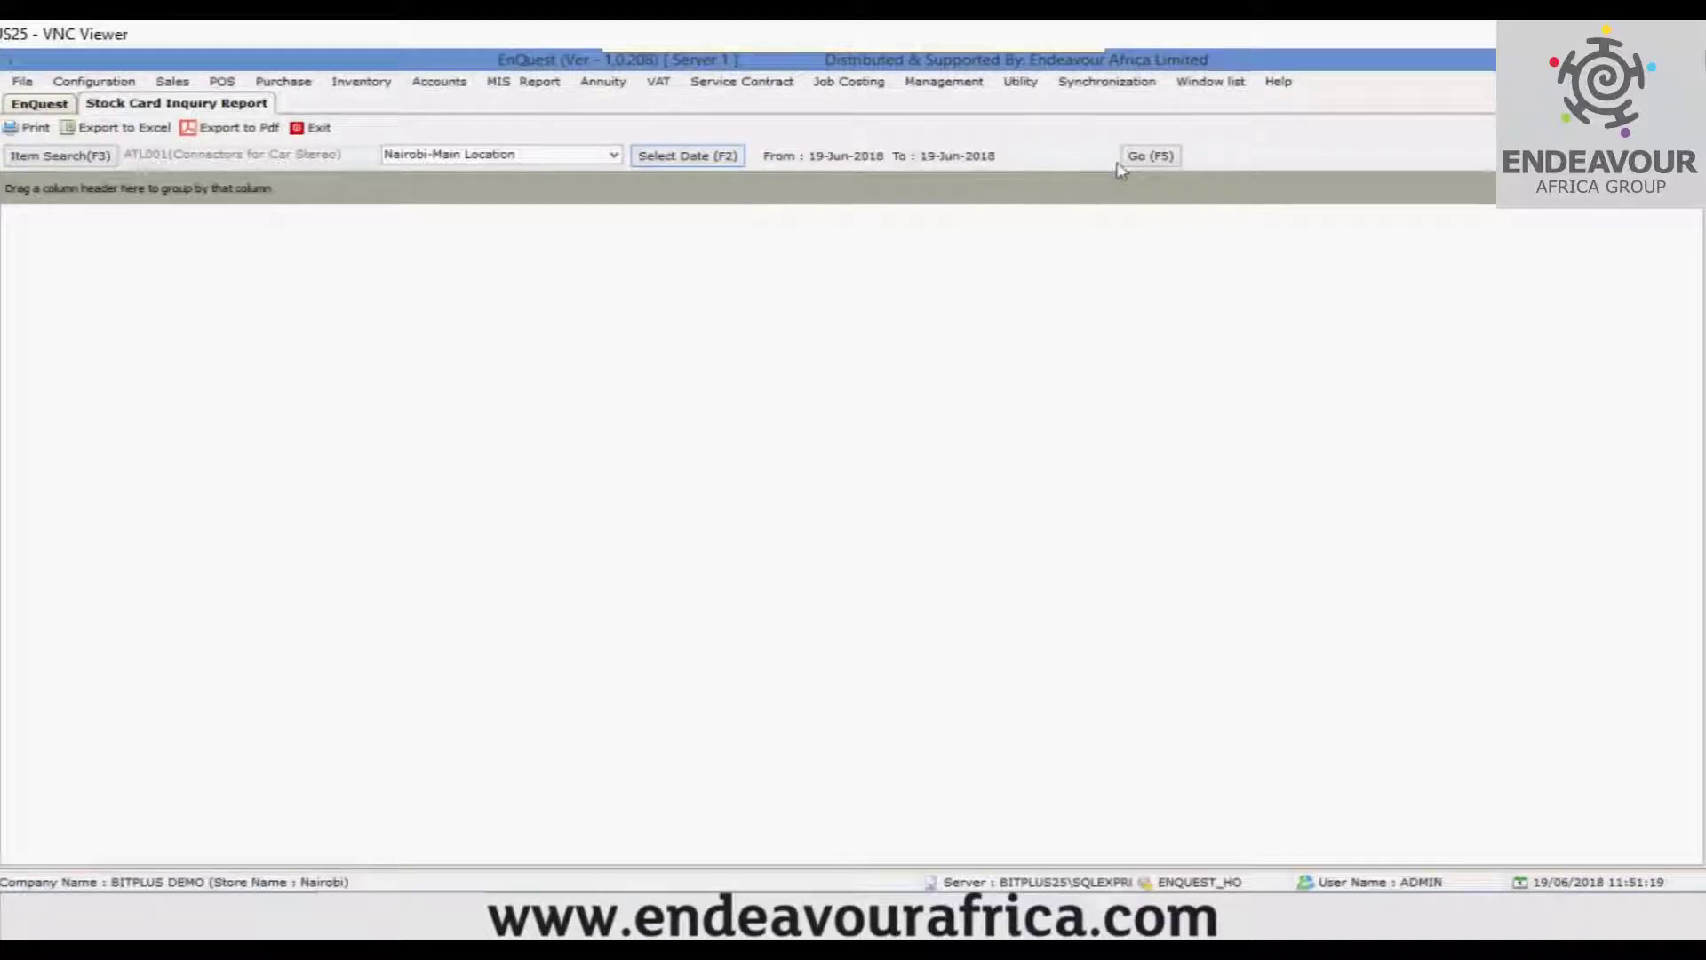
pyautogui.click(1147, 157)
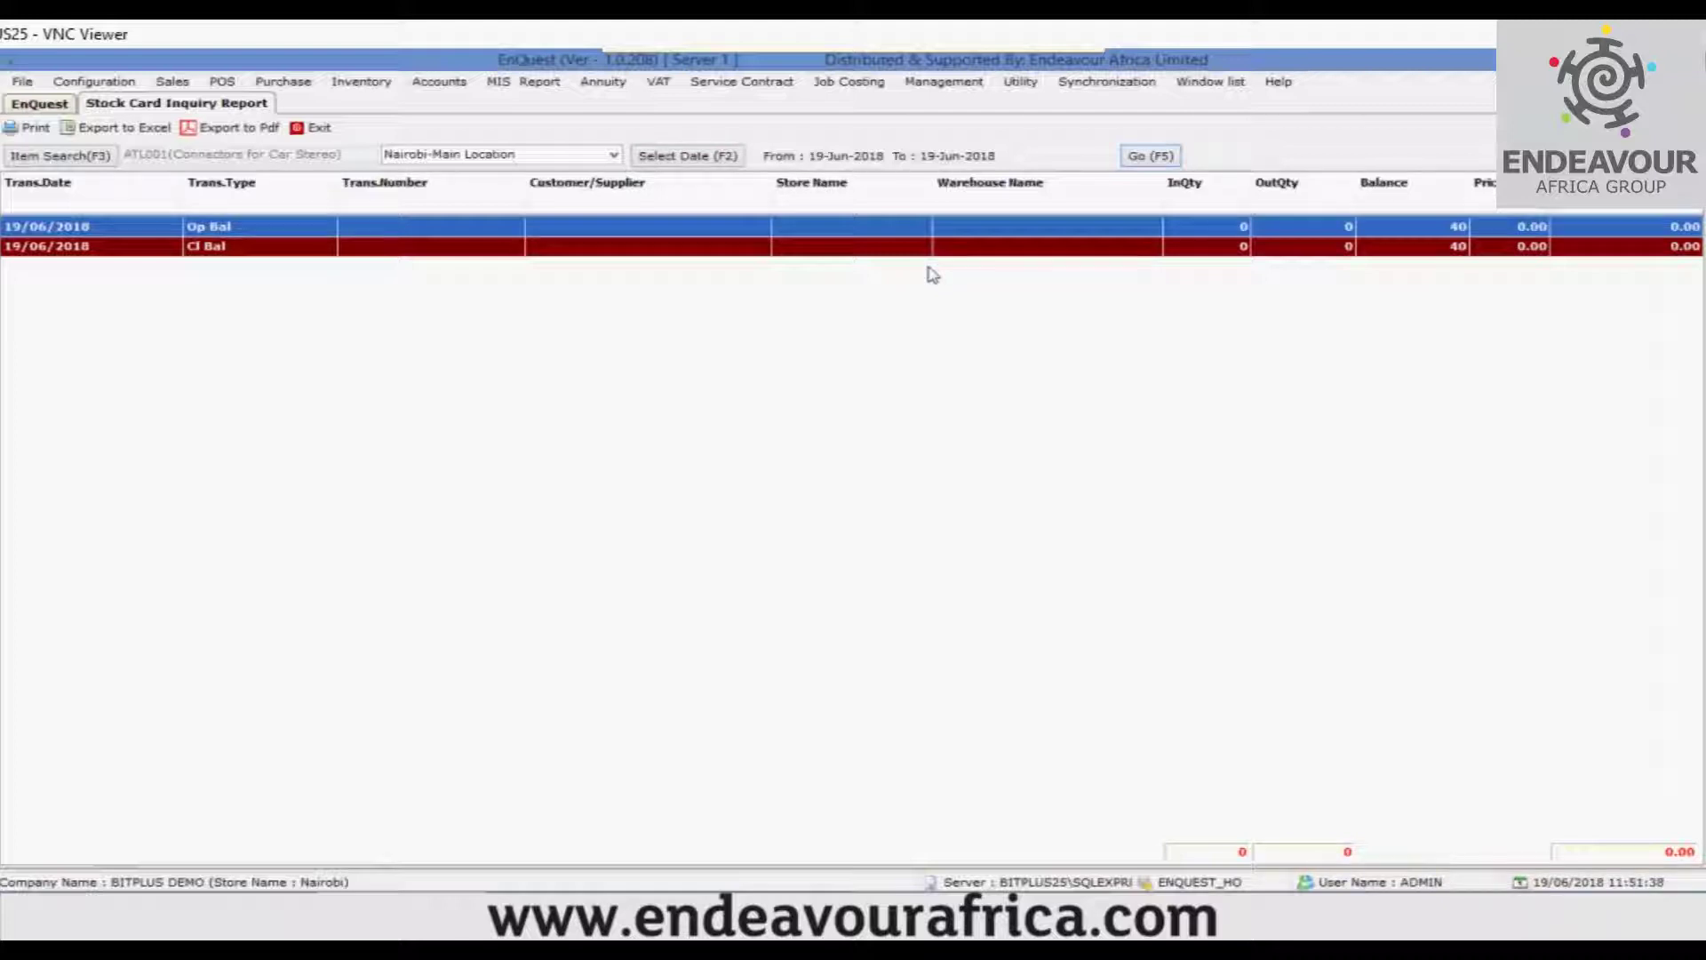
# Step: Set the stock card's date period to start on 19-Jan-2018 and reload the report
pyautogui.click(726, 160)
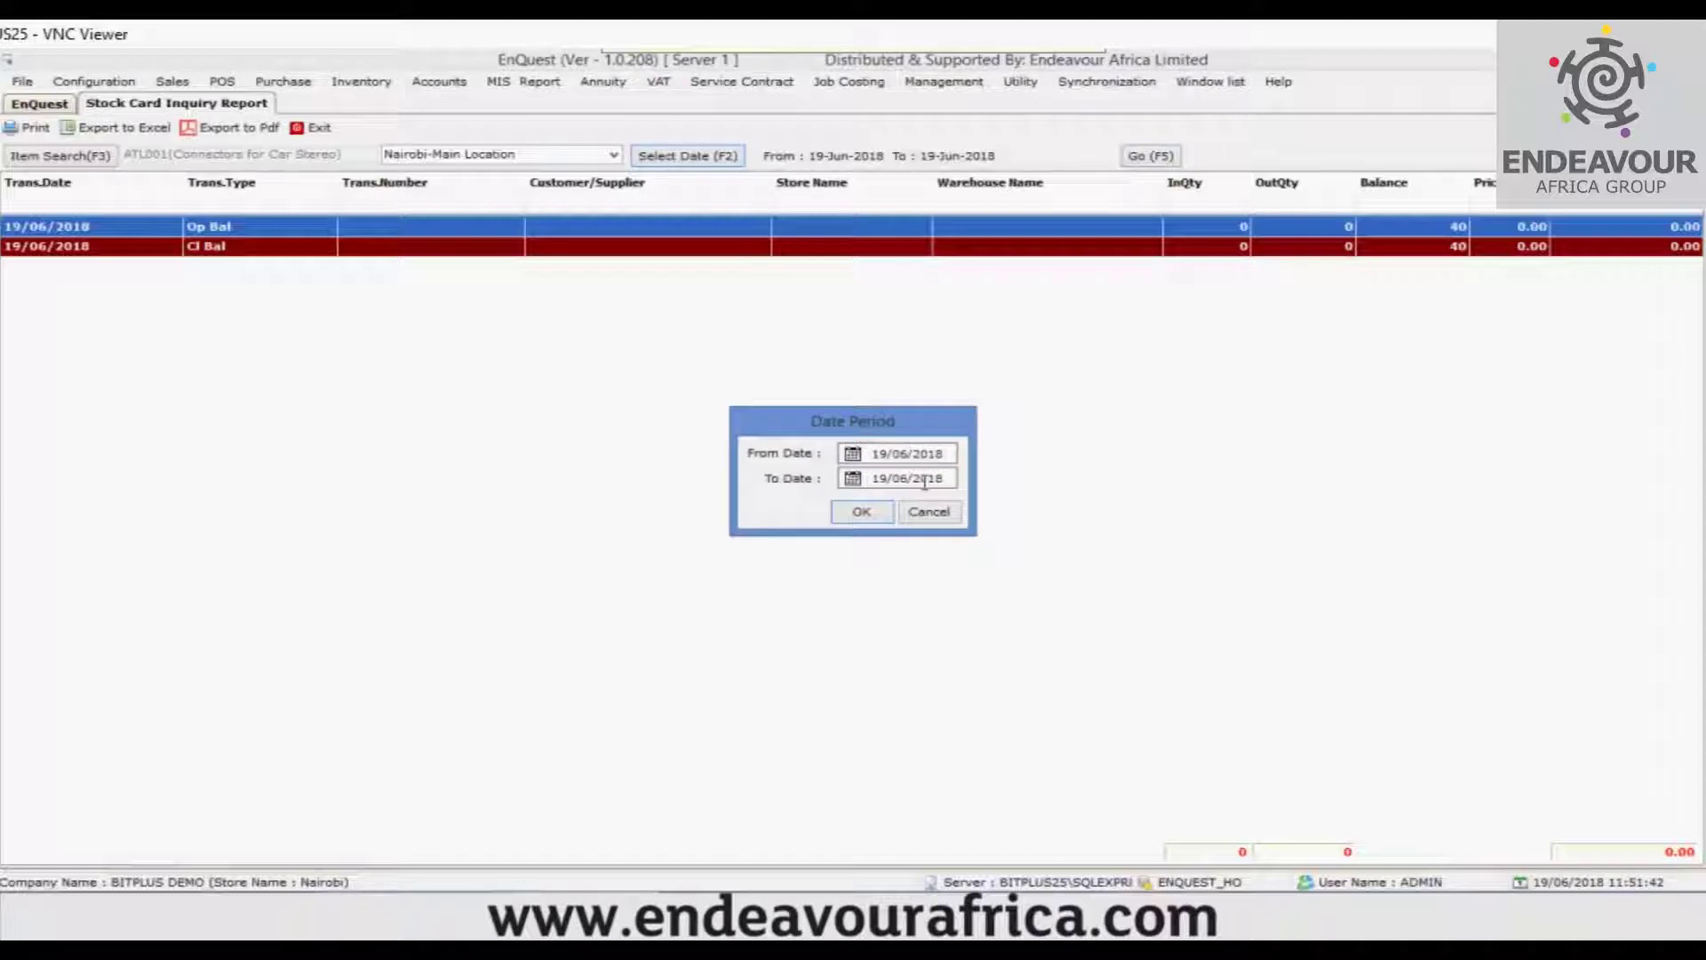
pyautogui.write('1')
pyautogui.click(861, 512)
pyautogui.press('F5')
# Step: Examine the stock card's layout, including its opening balance and closing balance rows
pyautogui.click(738, 324)
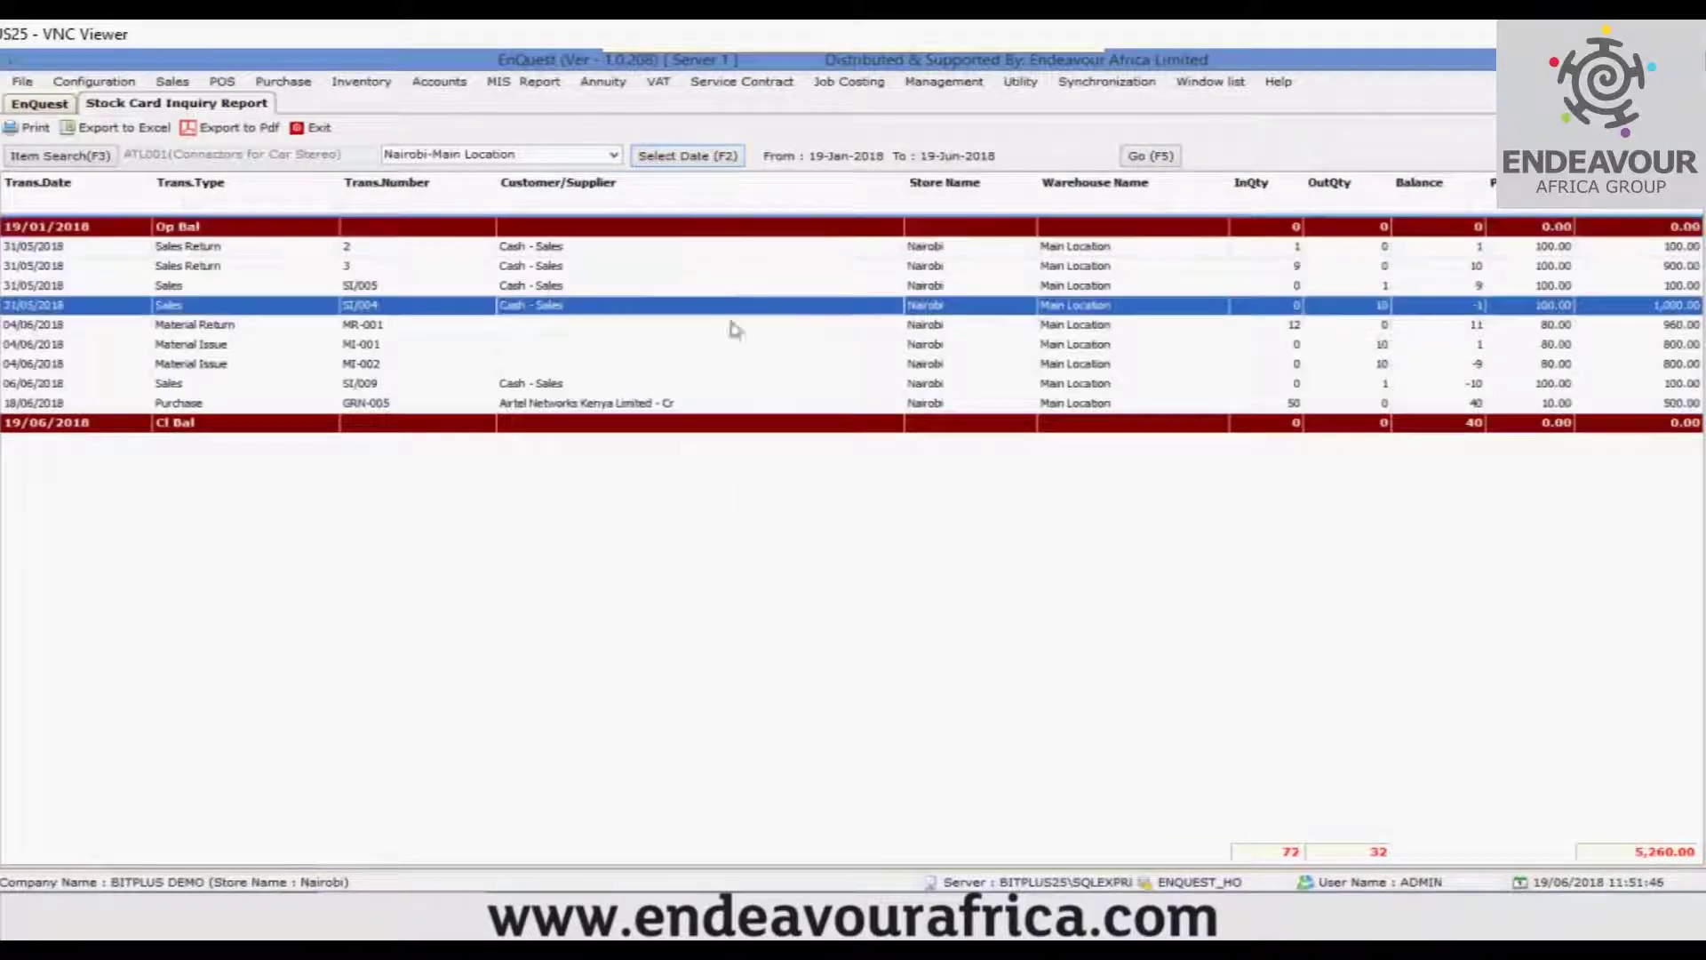
pyautogui.click(505, 364)
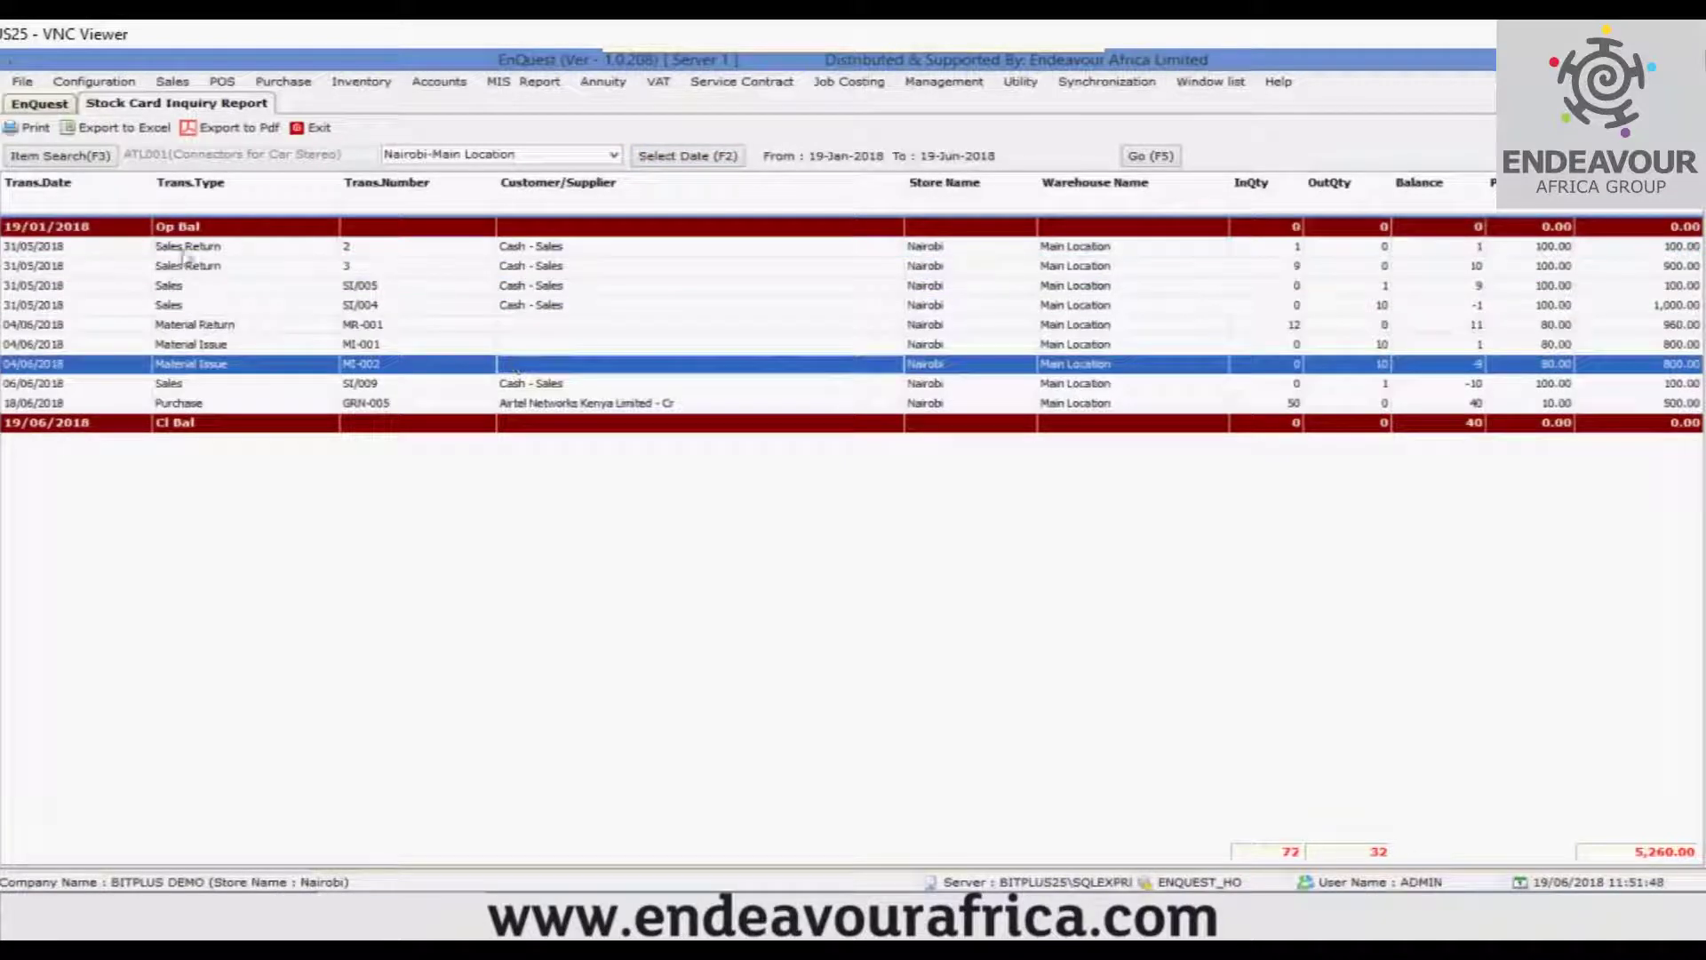
pyautogui.click(93, 250)
pyautogui.click(186, 231)
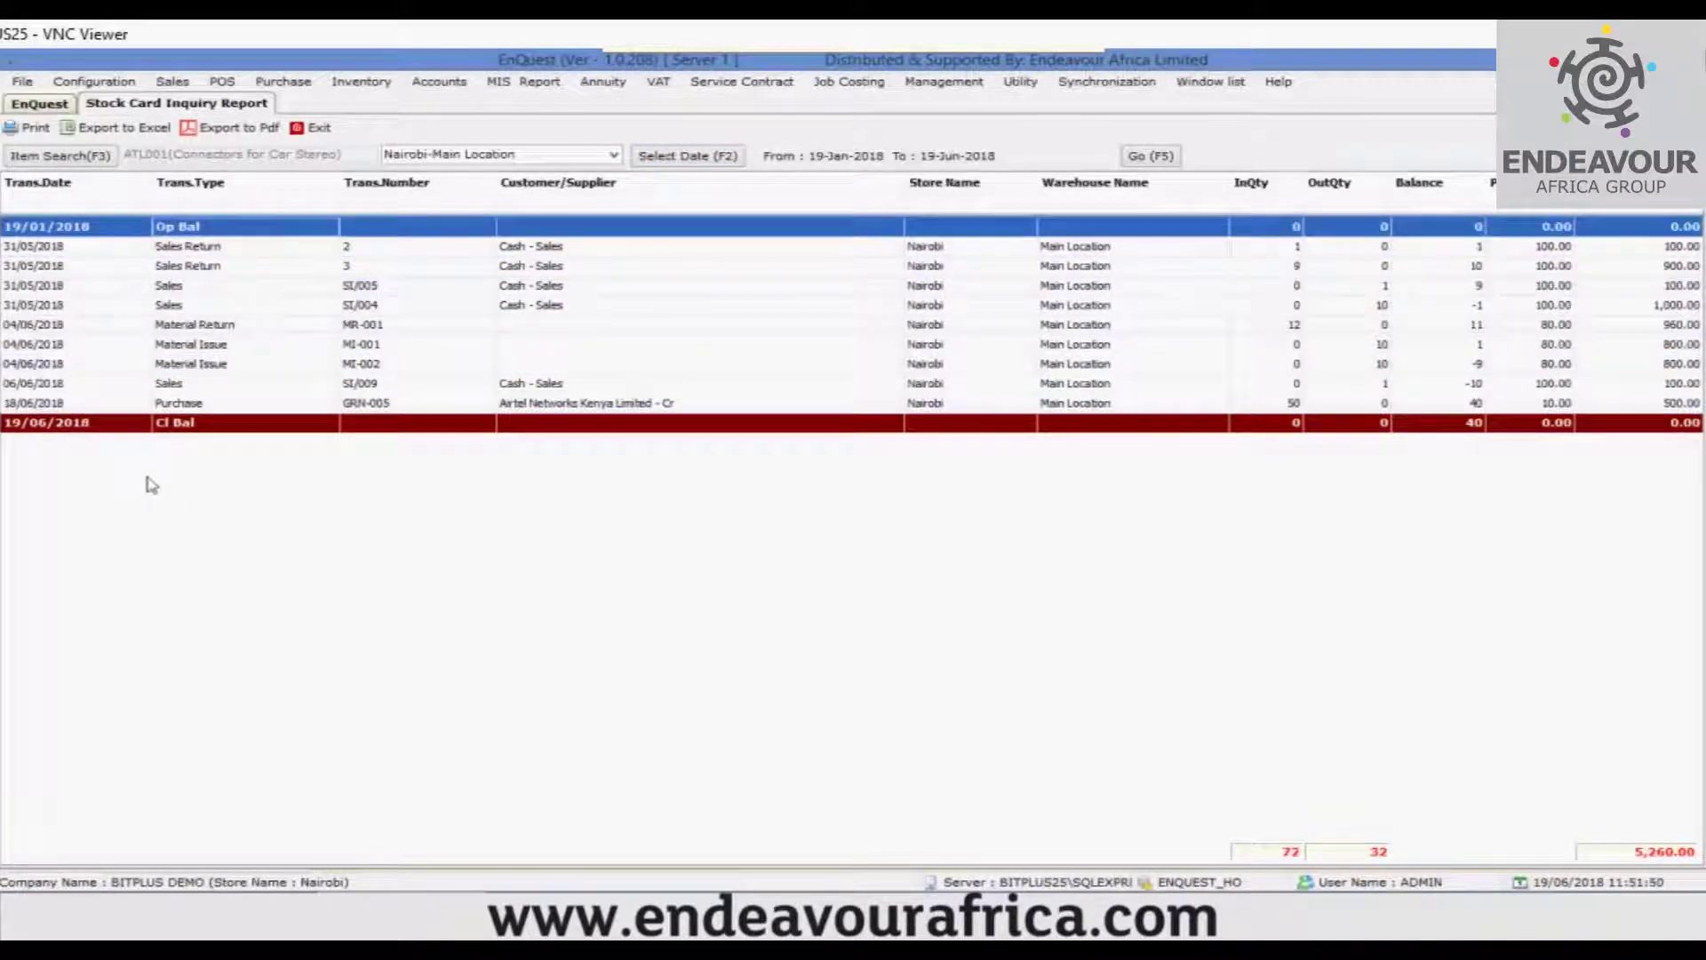
pyautogui.click(189, 426)
# Step: Review the transaction dates of the item's movements, from the first sales return to the purchase
pyautogui.click(96, 249)
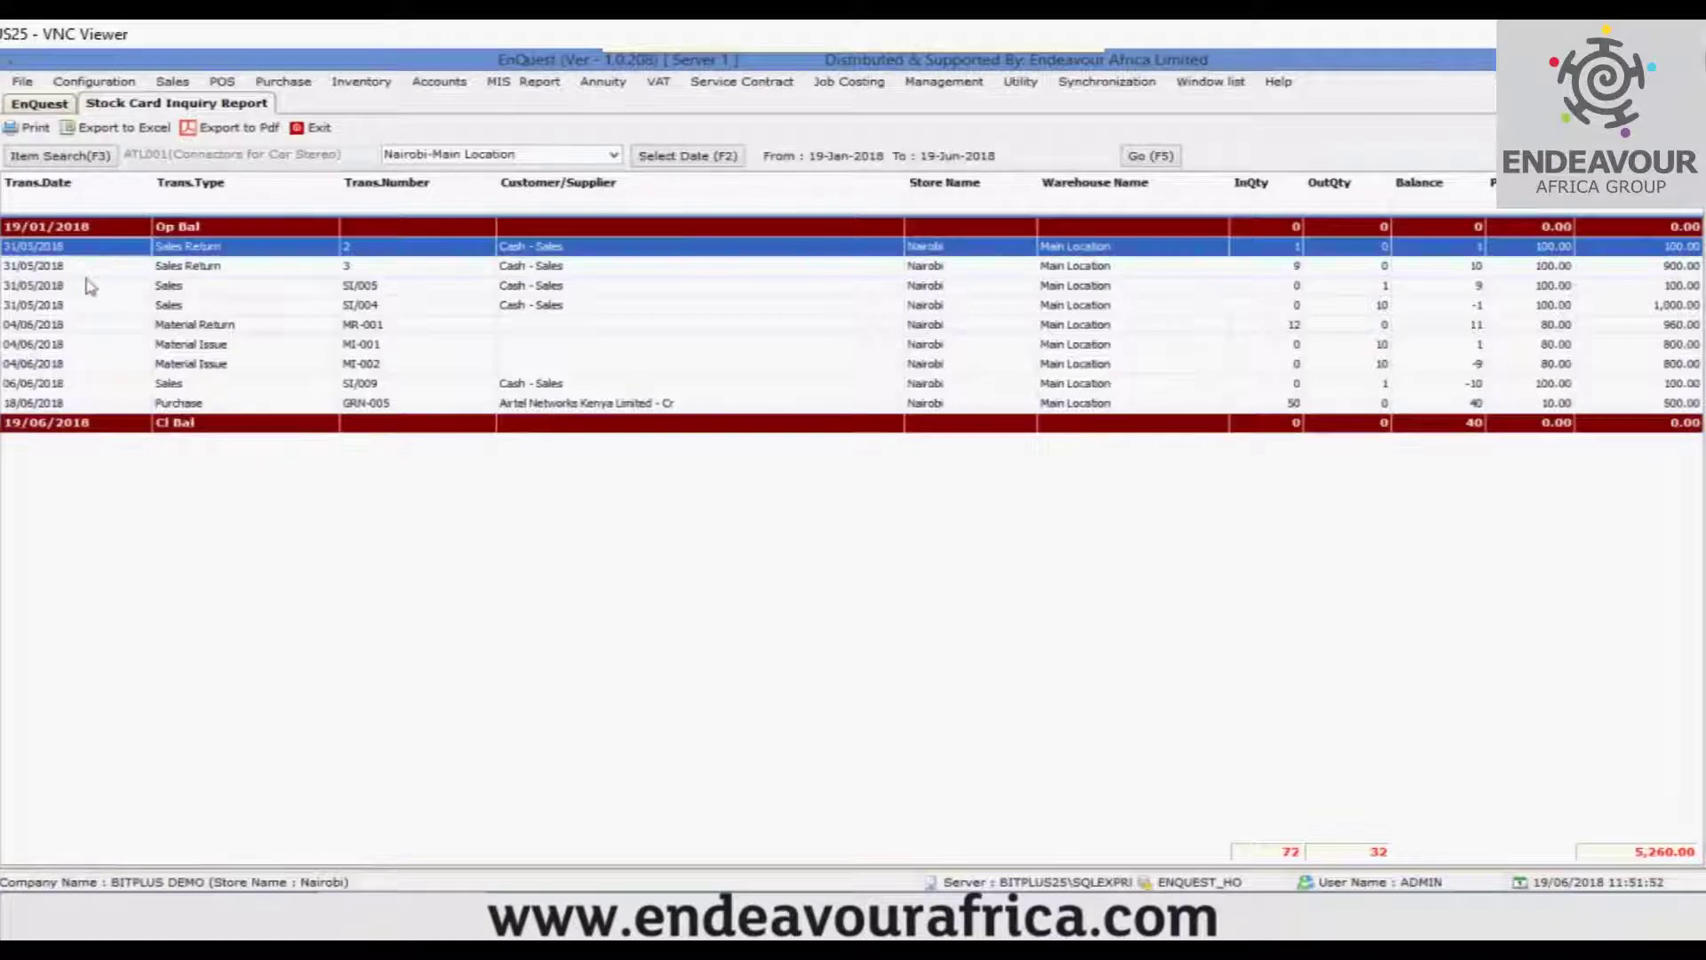
pyautogui.click(92, 286)
pyautogui.click(102, 305)
pyautogui.click(105, 325)
pyautogui.click(104, 348)
pyautogui.click(103, 371)
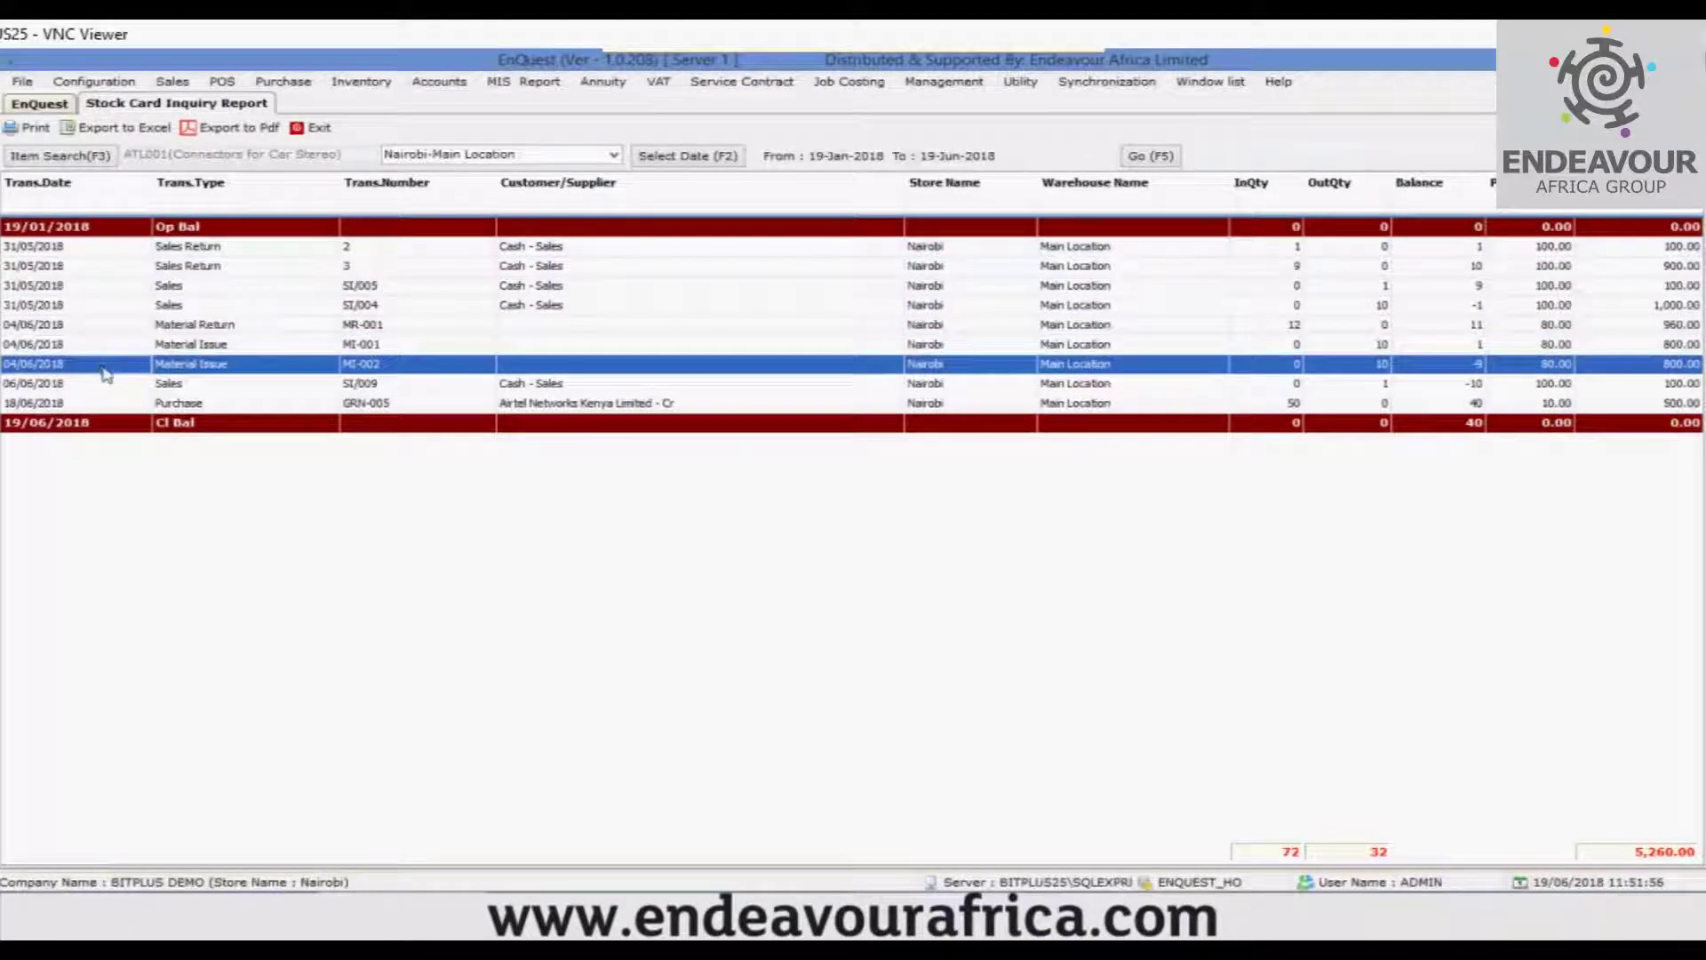
pyautogui.click(131, 389)
pyautogui.click(144, 410)
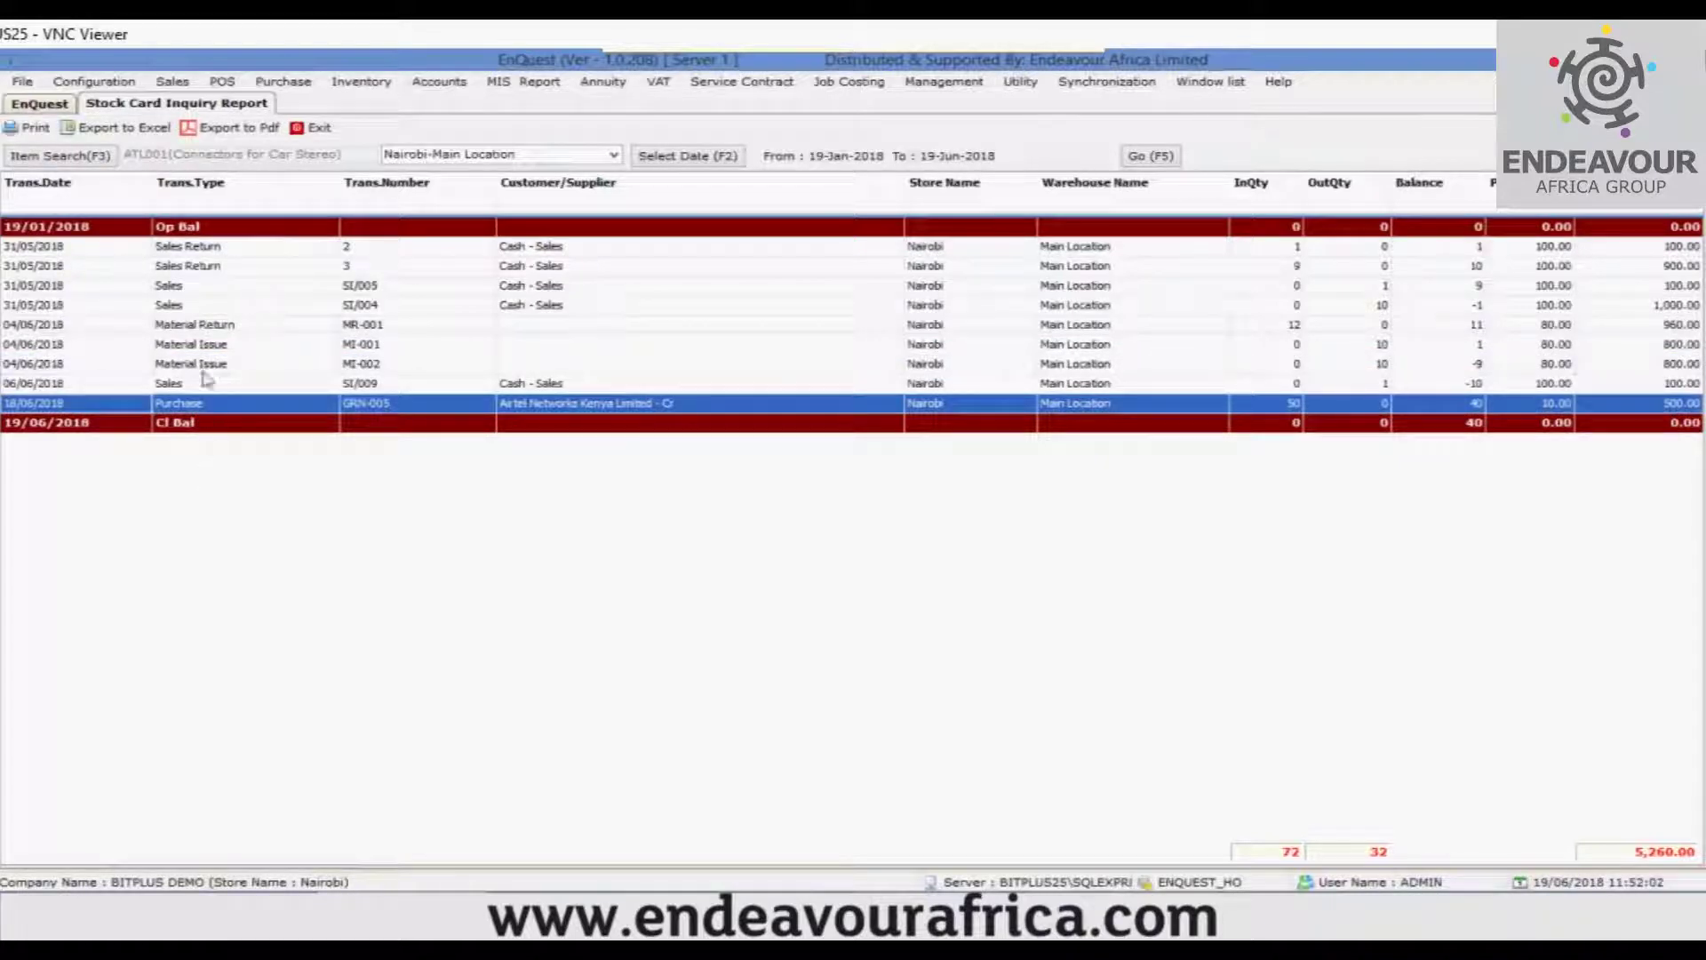
# Step: Review the transaction types in the stock card: sales return, sales, material return, material issue and purchase
pyautogui.click(194, 249)
pyautogui.click(204, 285)
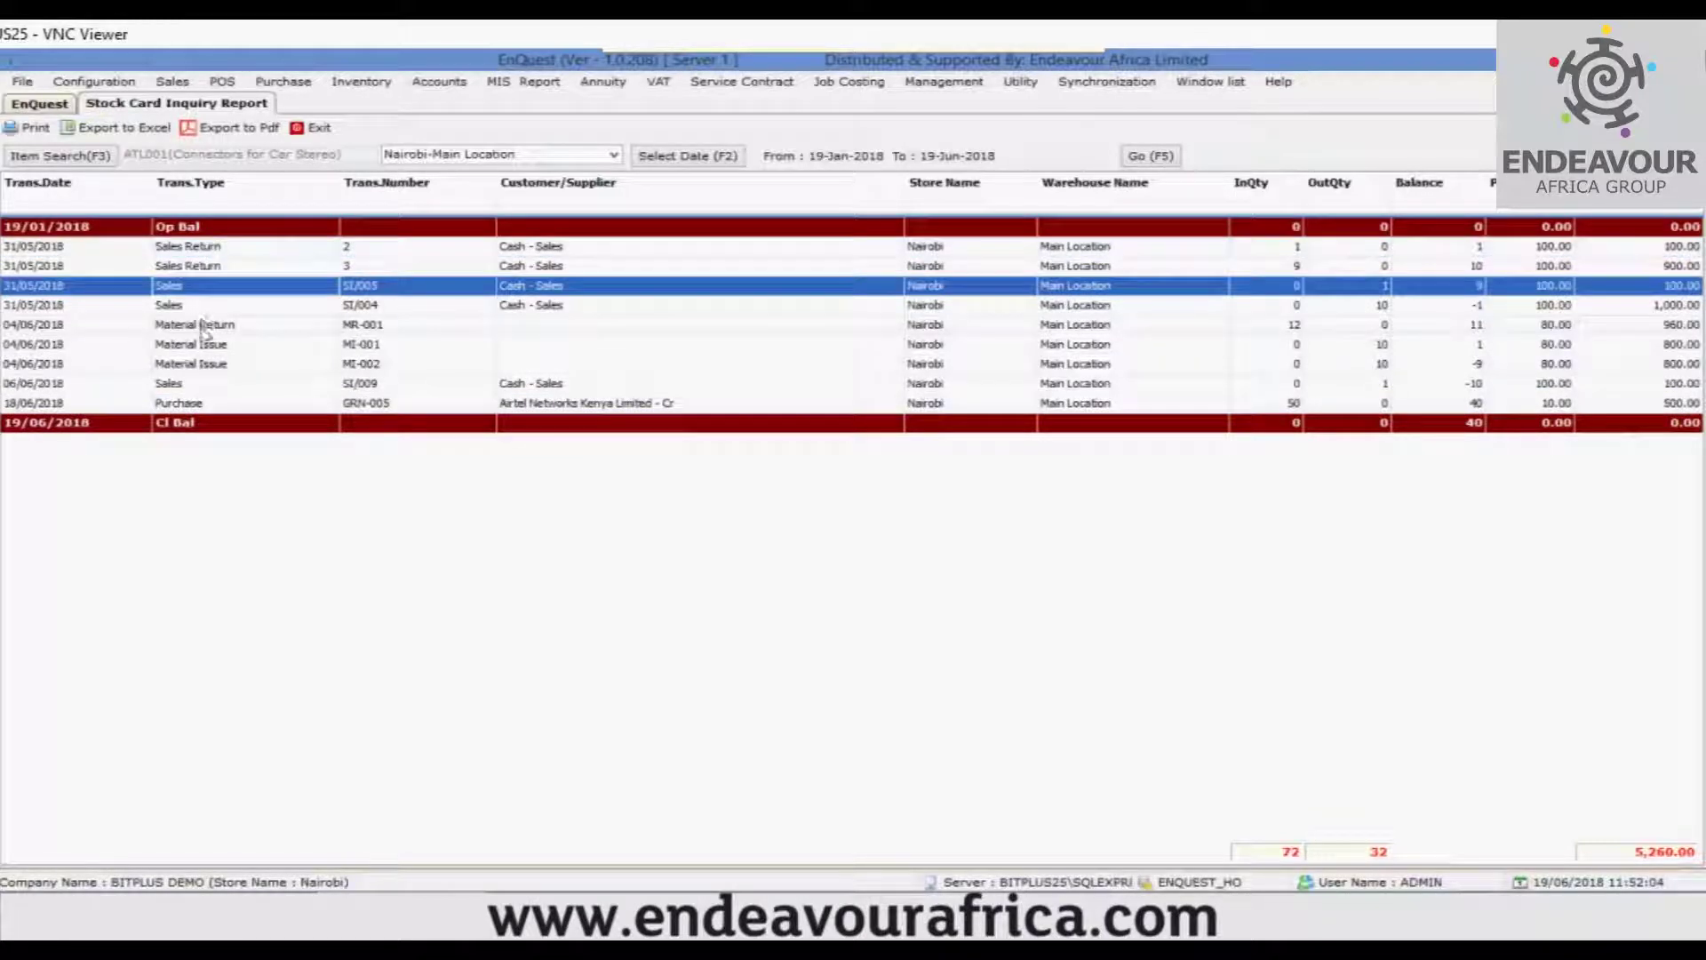
pyautogui.click(206, 325)
pyautogui.click(208, 370)
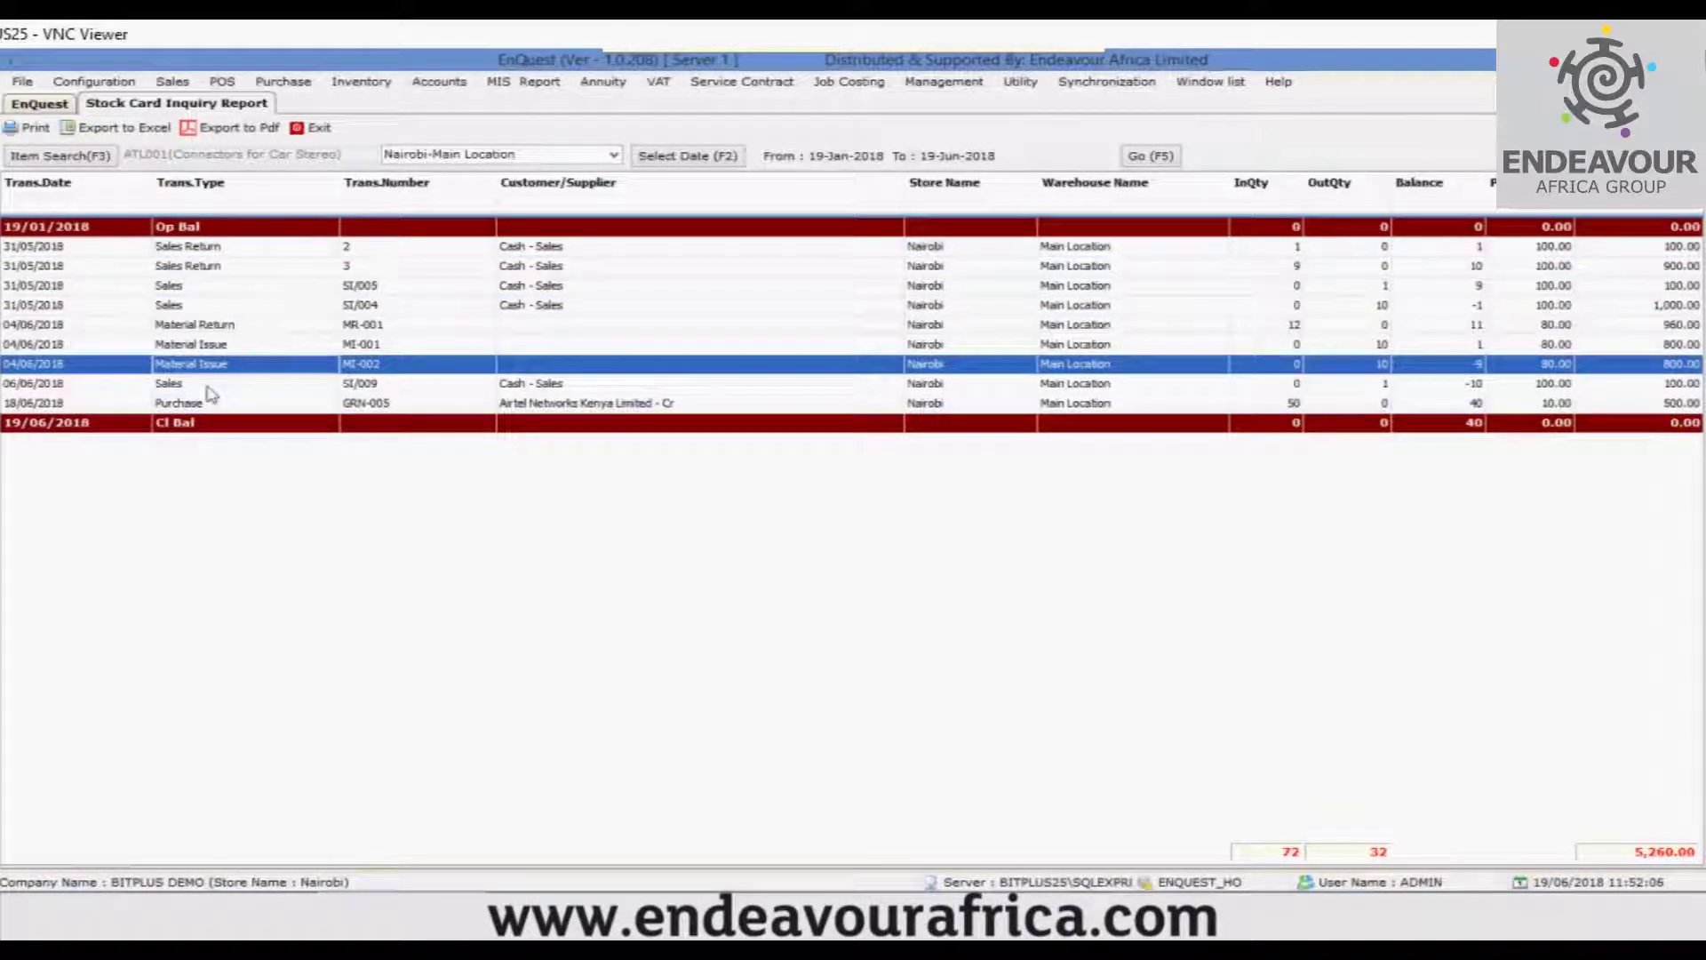
pyautogui.click(209, 387)
pyautogui.click(209, 404)
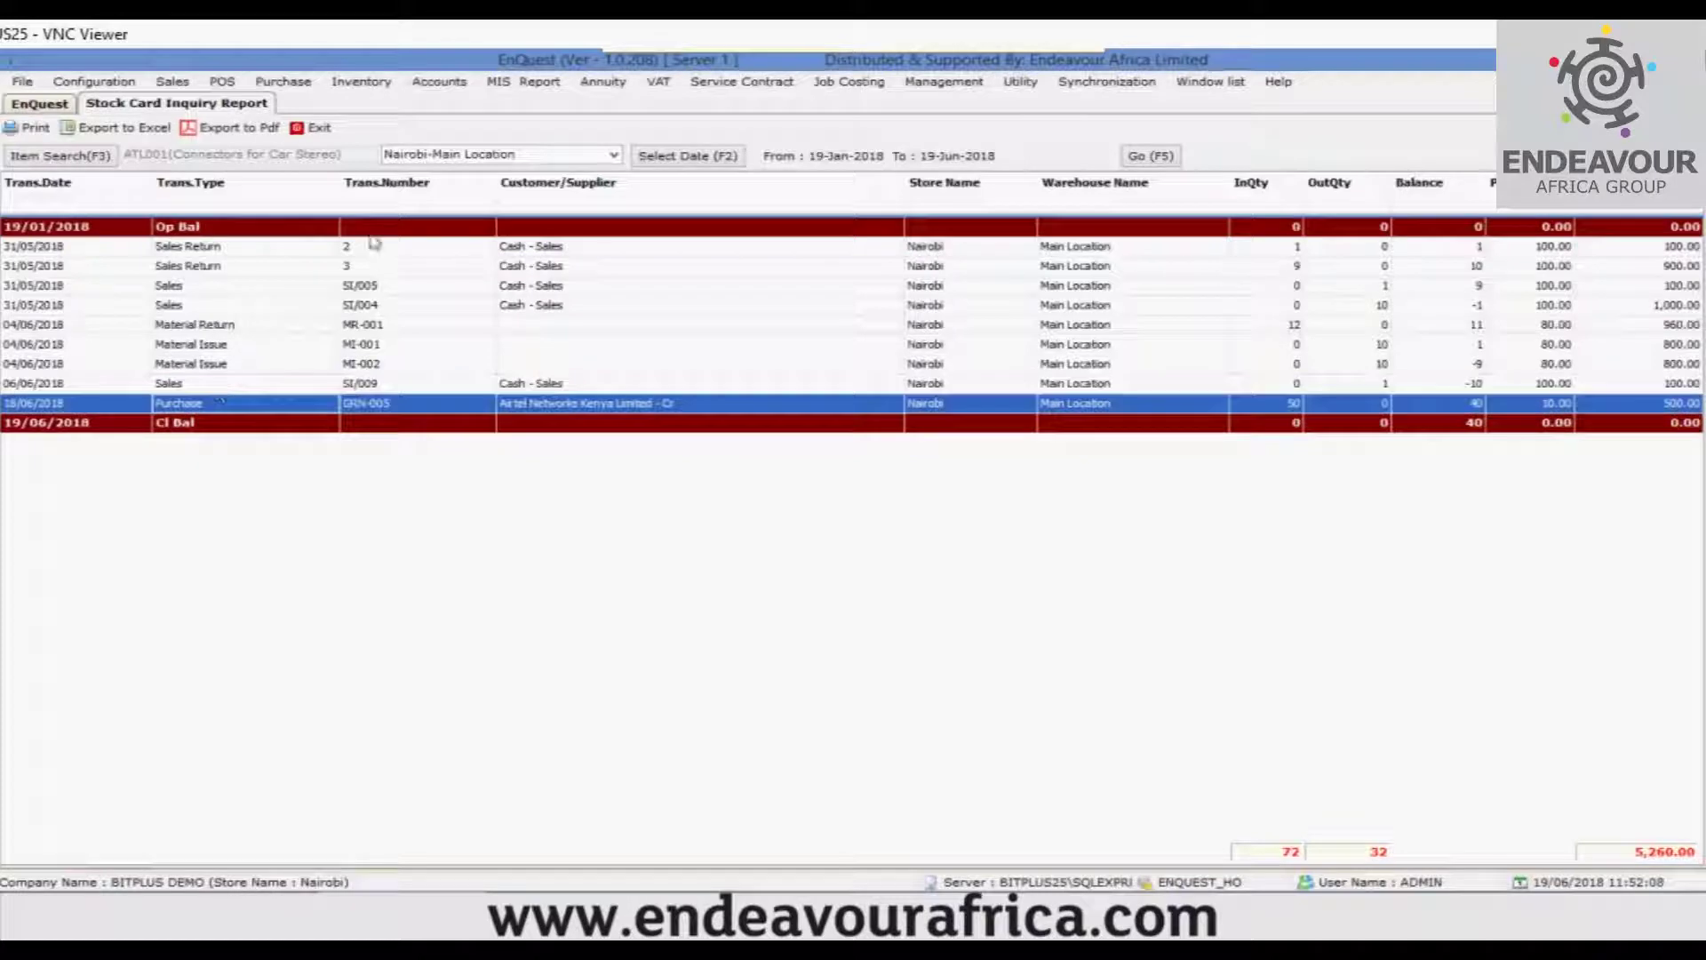
# Step: Examine the movements' transaction numbers, customer or supplier, store, warehouse and in/out quantities, along with the closing balance
pyautogui.click(407, 268)
pyautogui.click(412, 343)
pyautogui.click(409, 362)
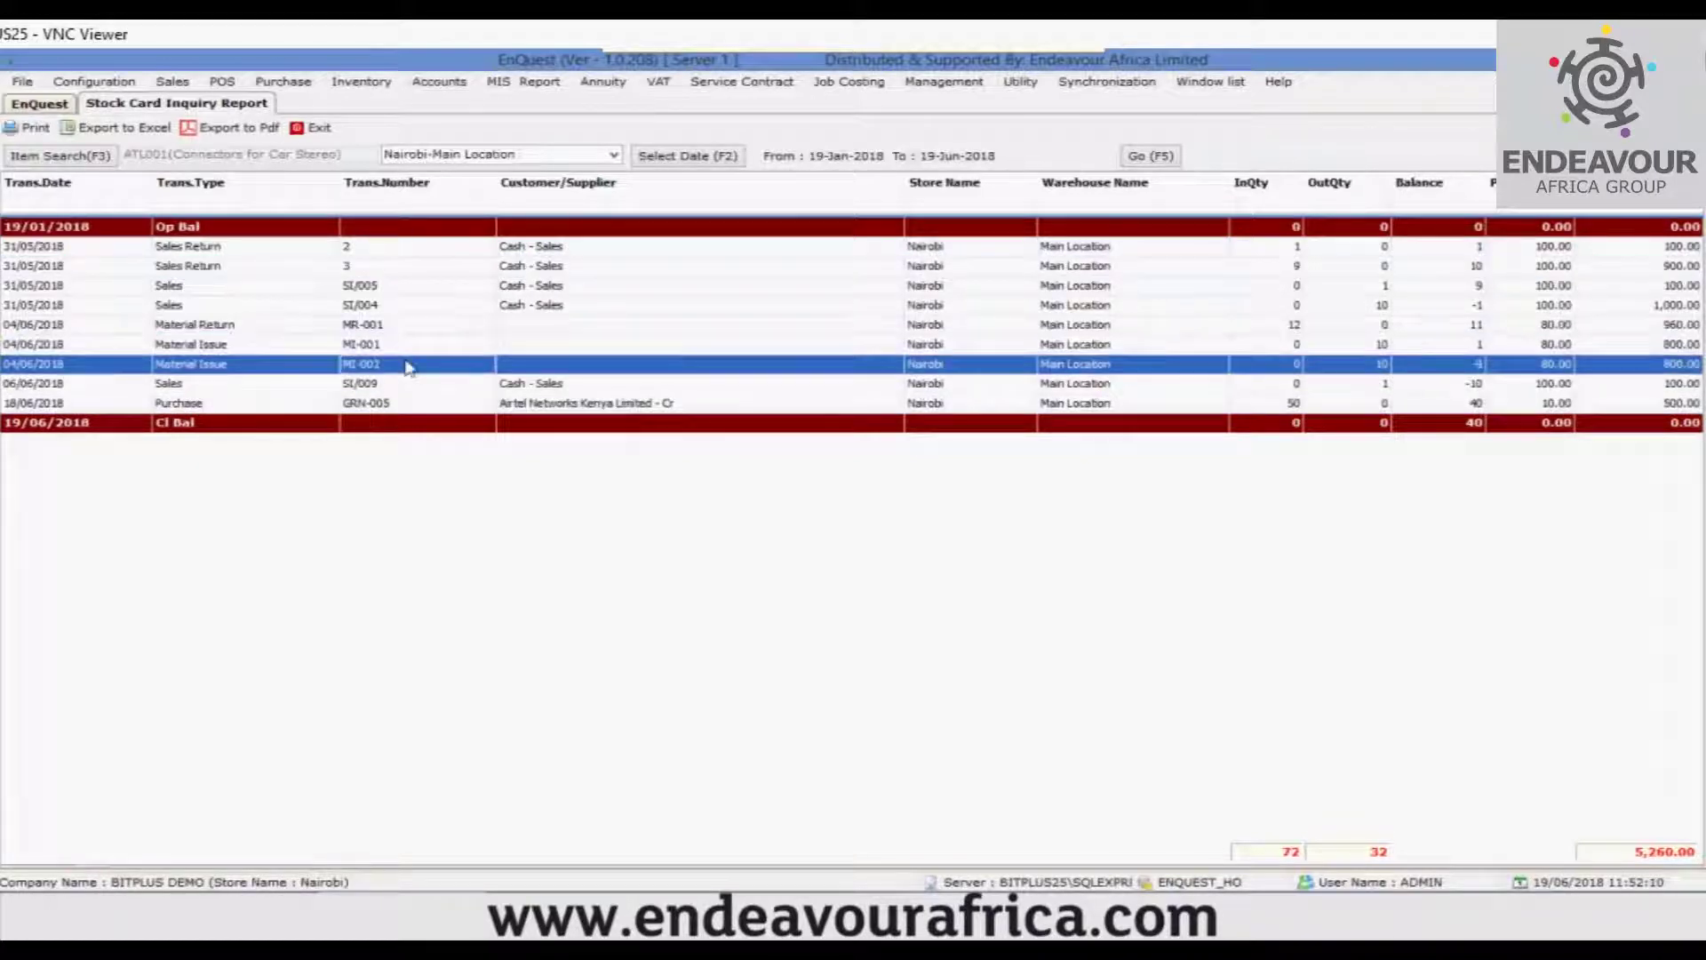
pyautogui.click(665, 248)
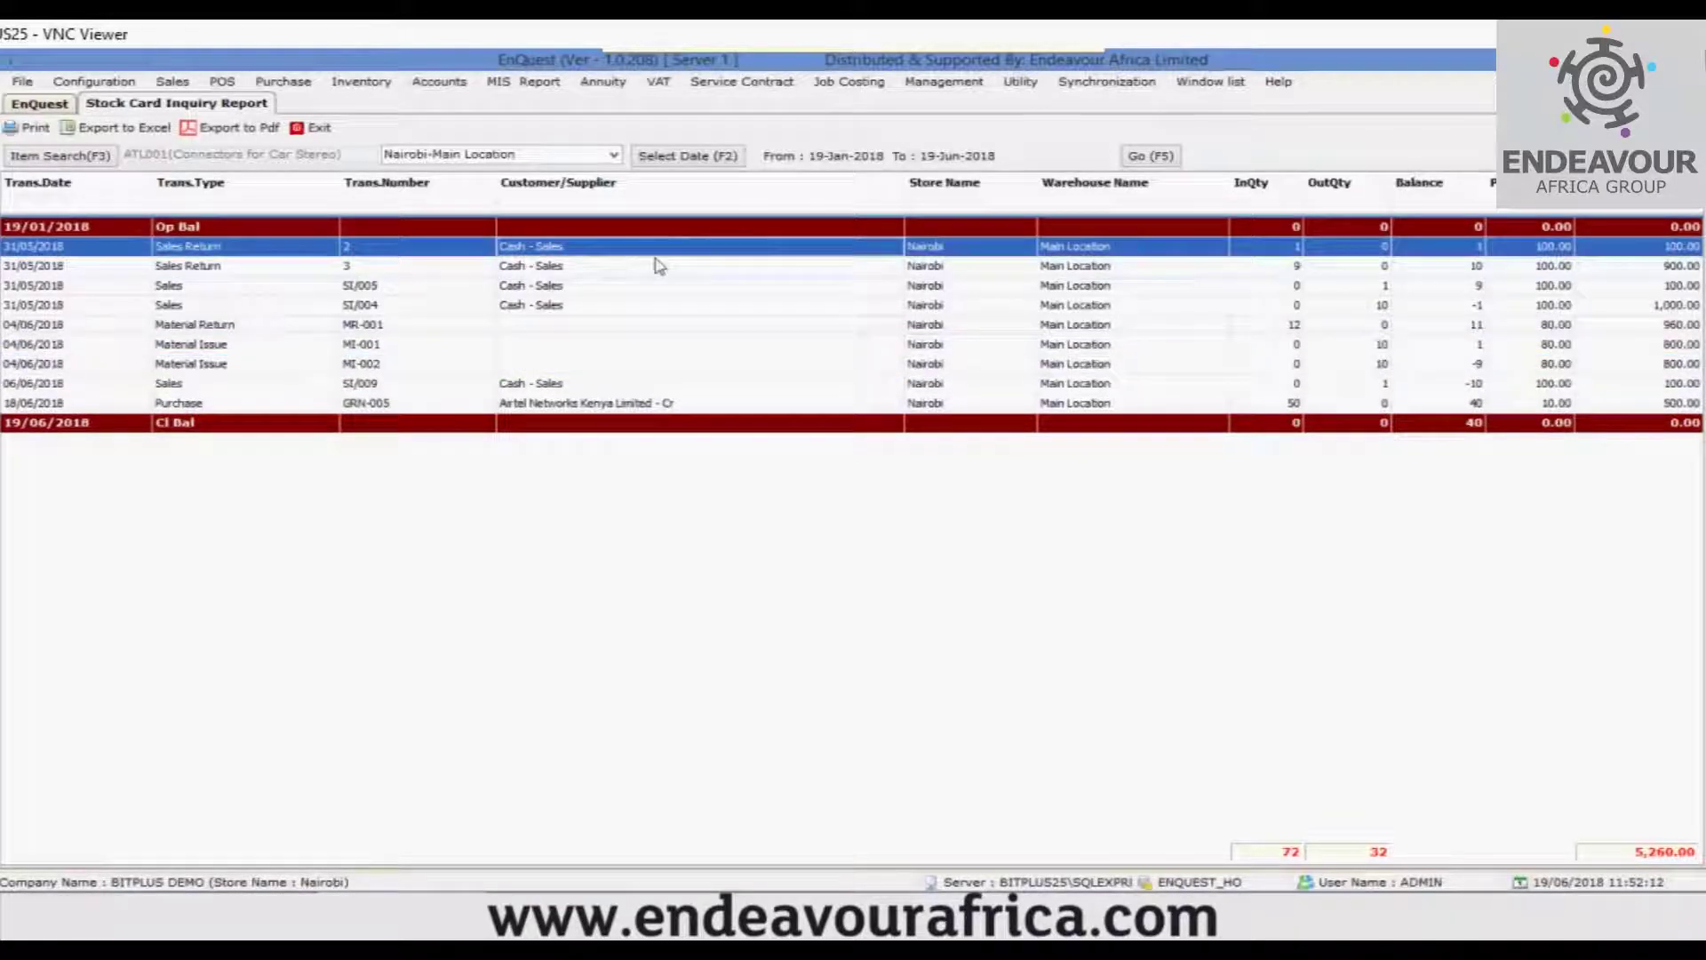
pyautogui.click(933, 304)
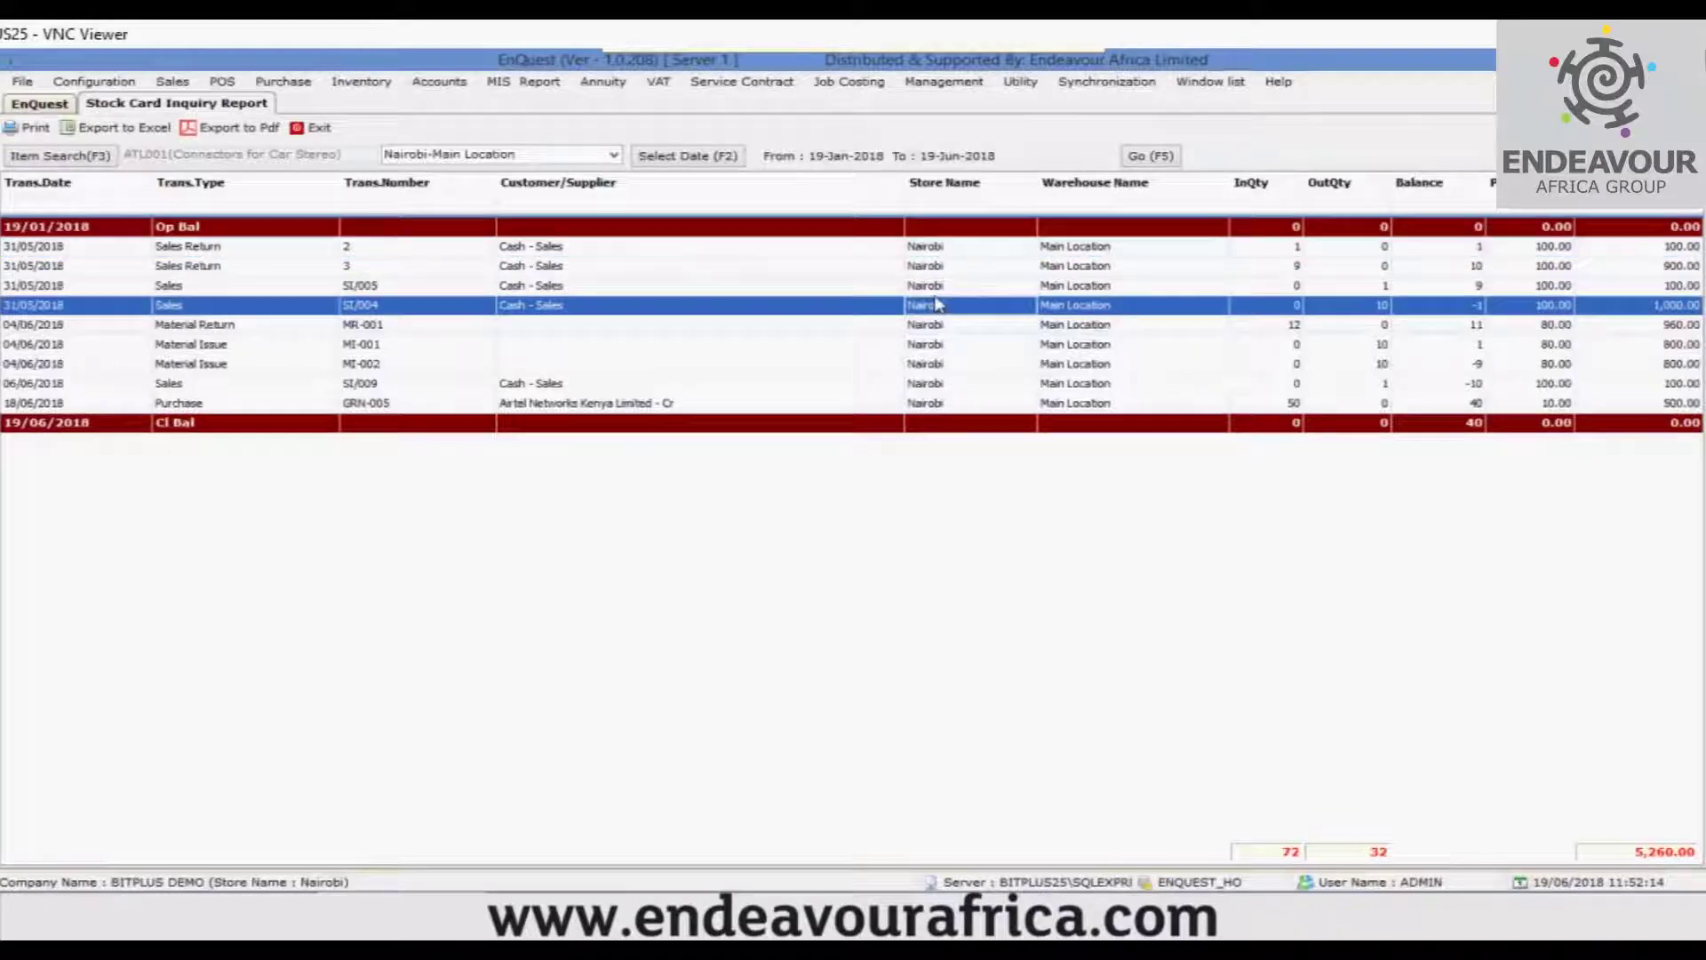
pyautogui.click(1144, 267)
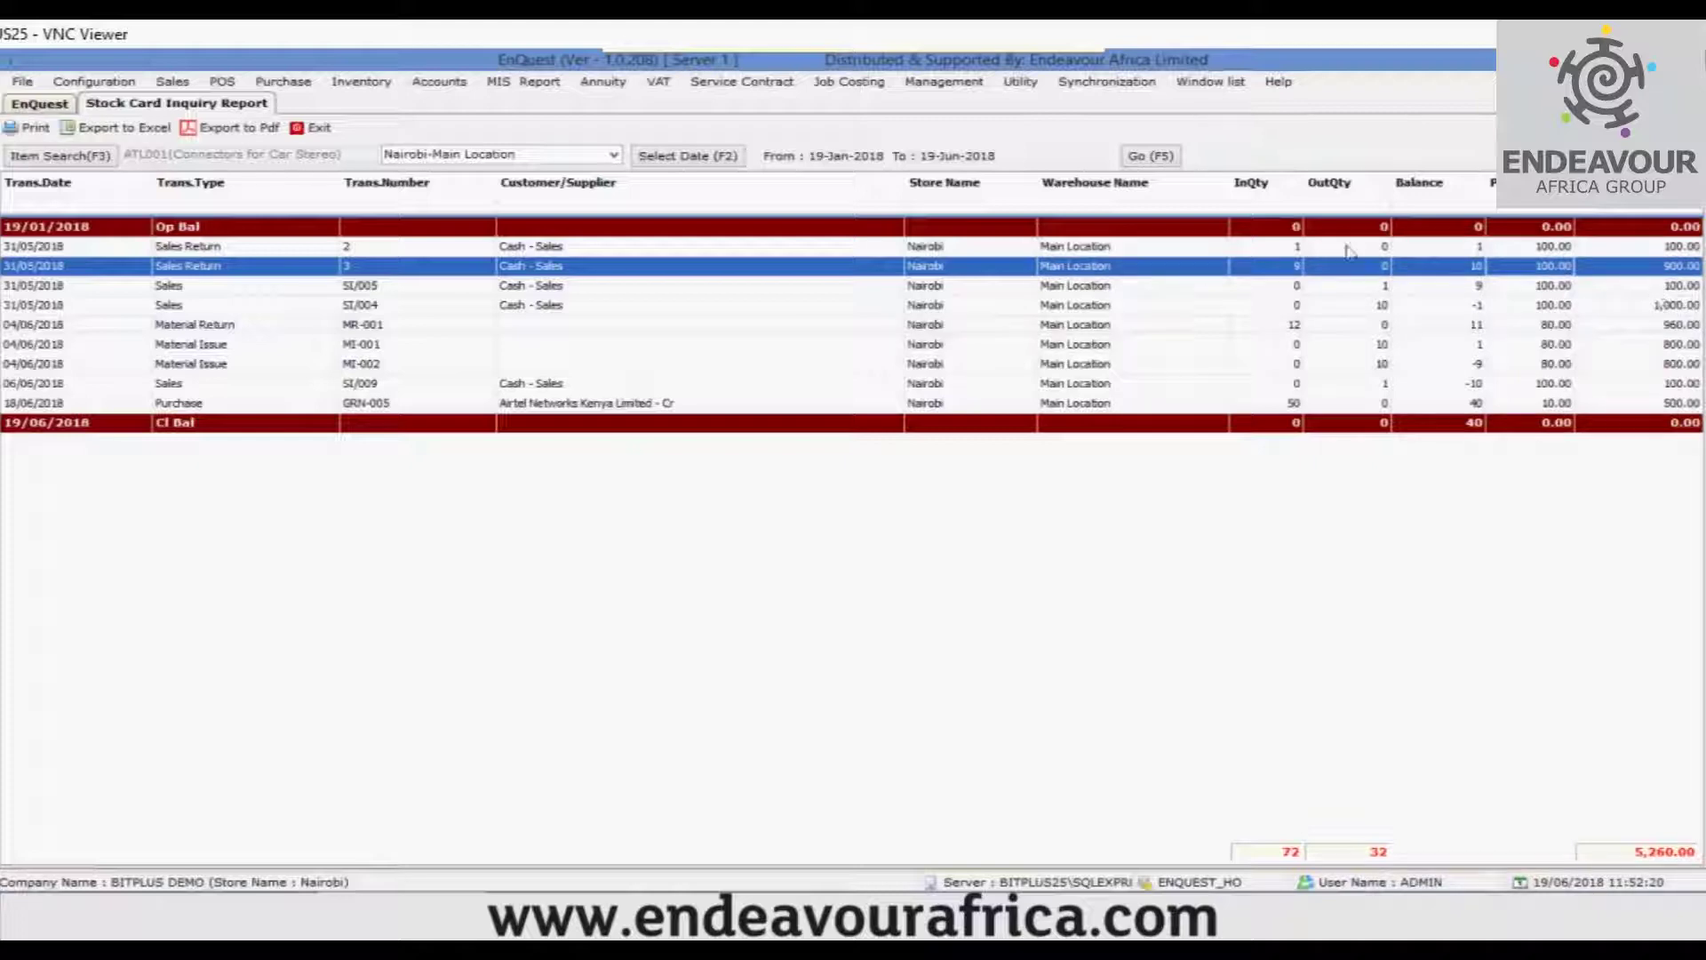
pyautogui.click(41, 427)
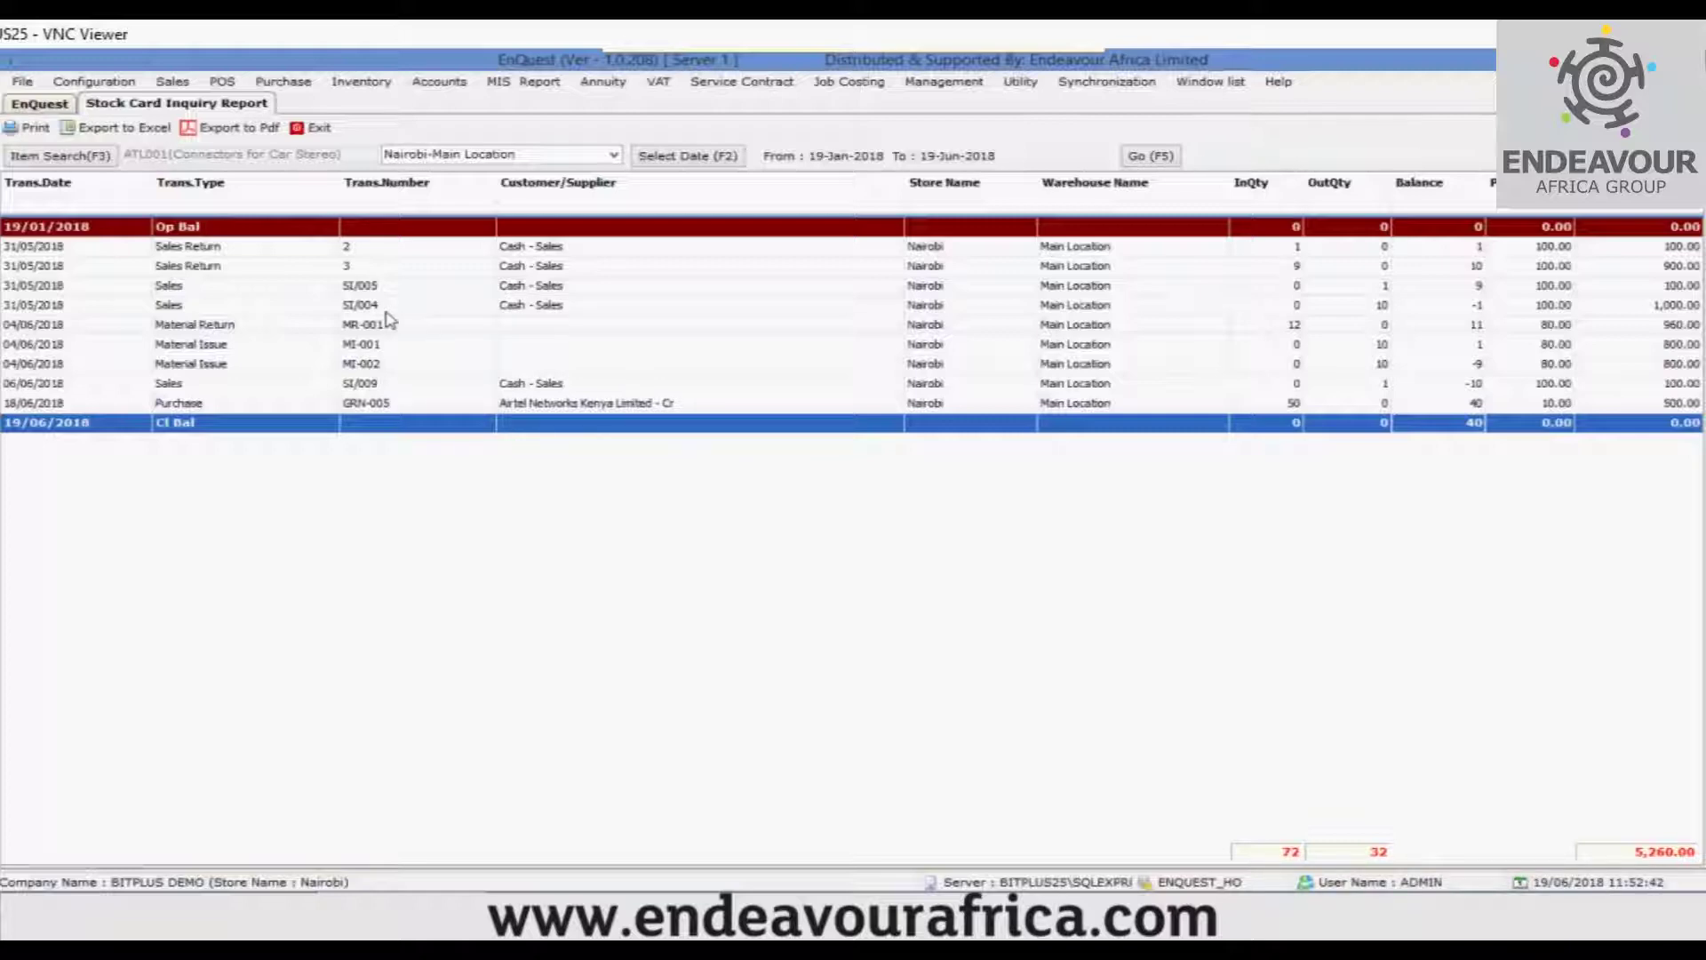
# Step: Close the Stock Card Inquiry Report and view the Barcode Label Print options among the master reports, leaving without printing
pyautogui.click(315, 127)
pyautogui.click(360, 81)
pyautogui.moveTo(382, 143)
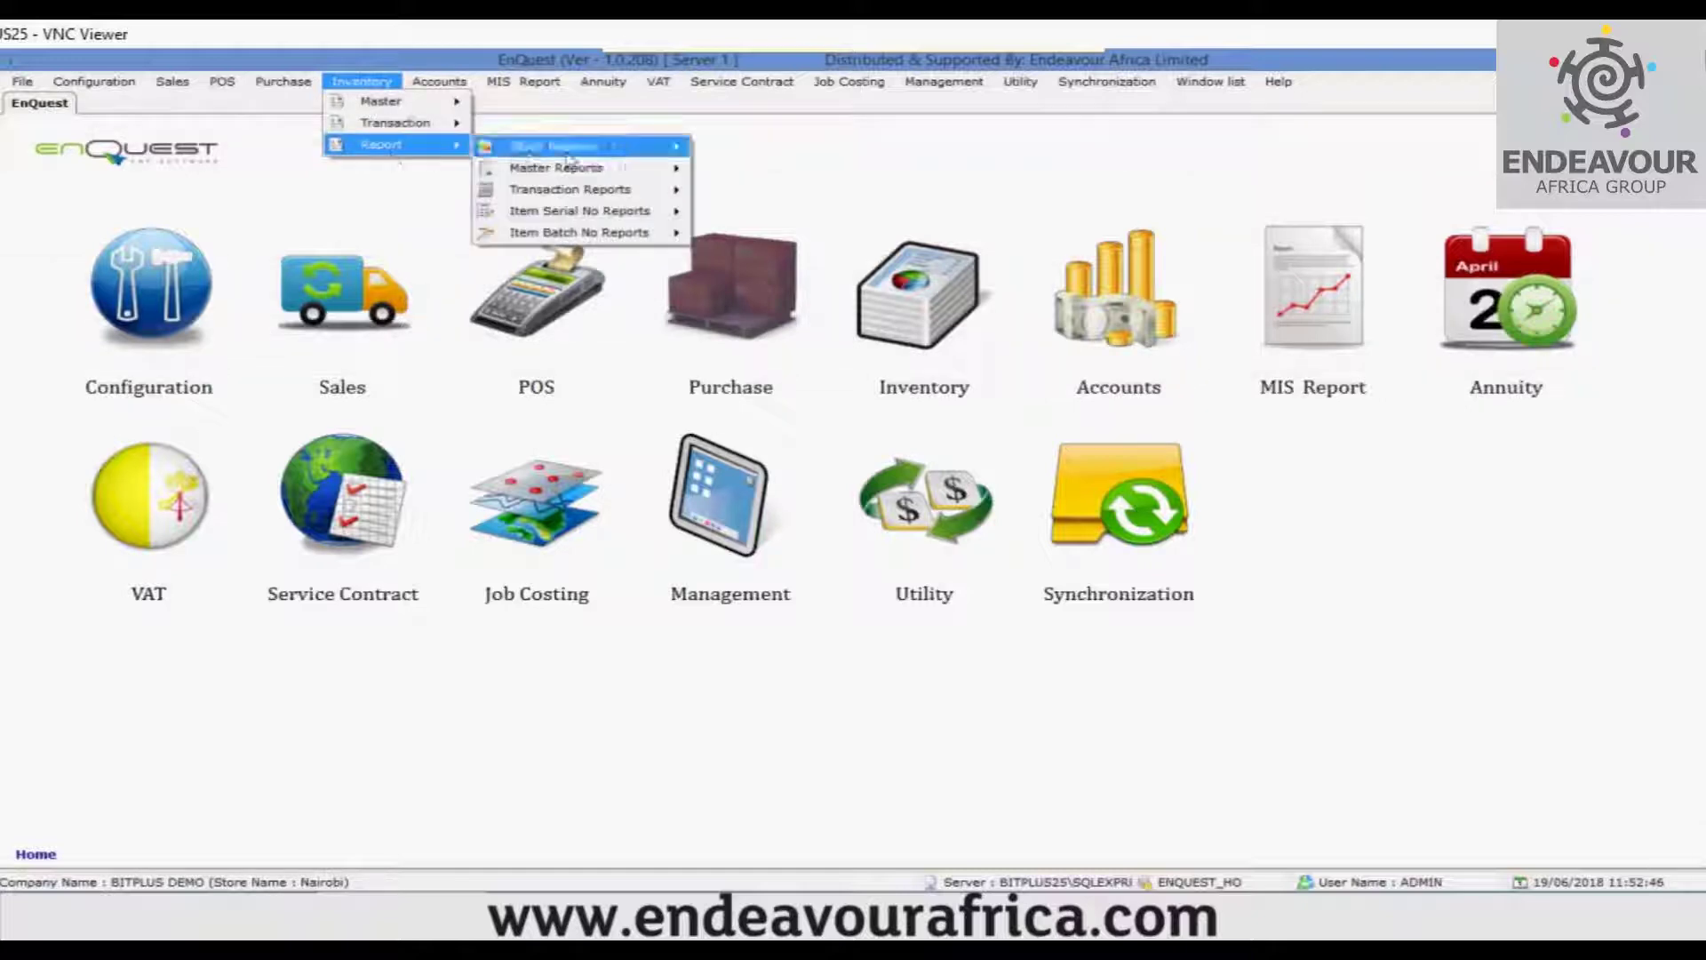
pyautogui.moveTo(573, 151)
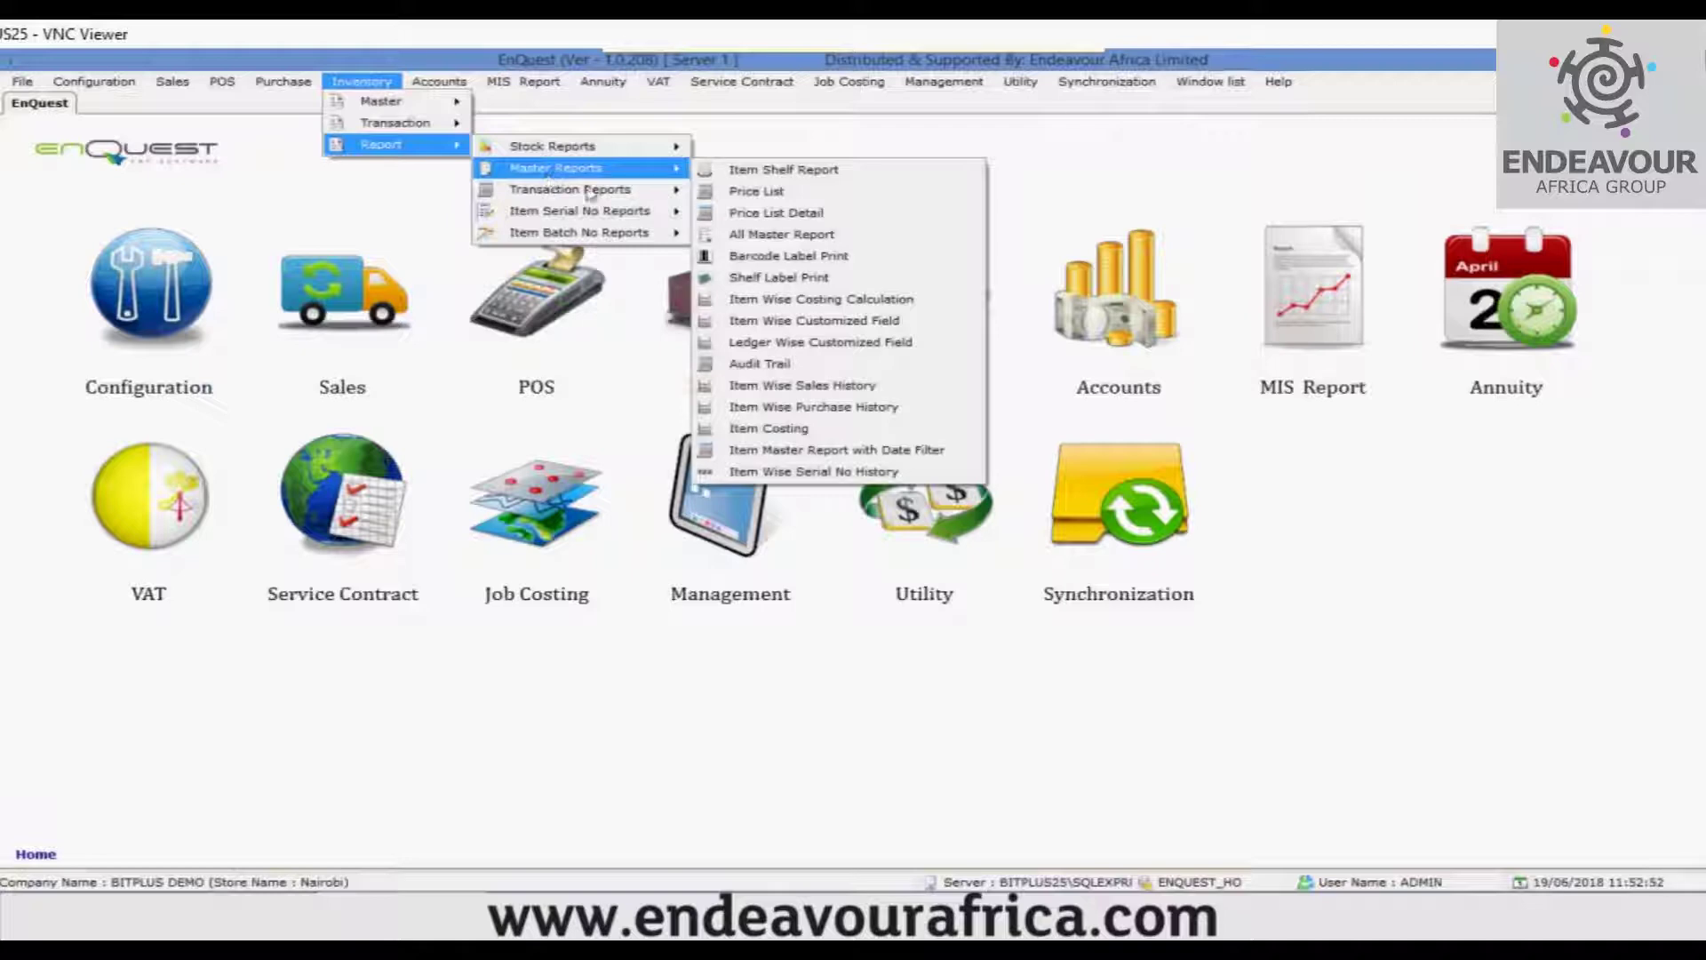
pyautogui.click(804, 259)
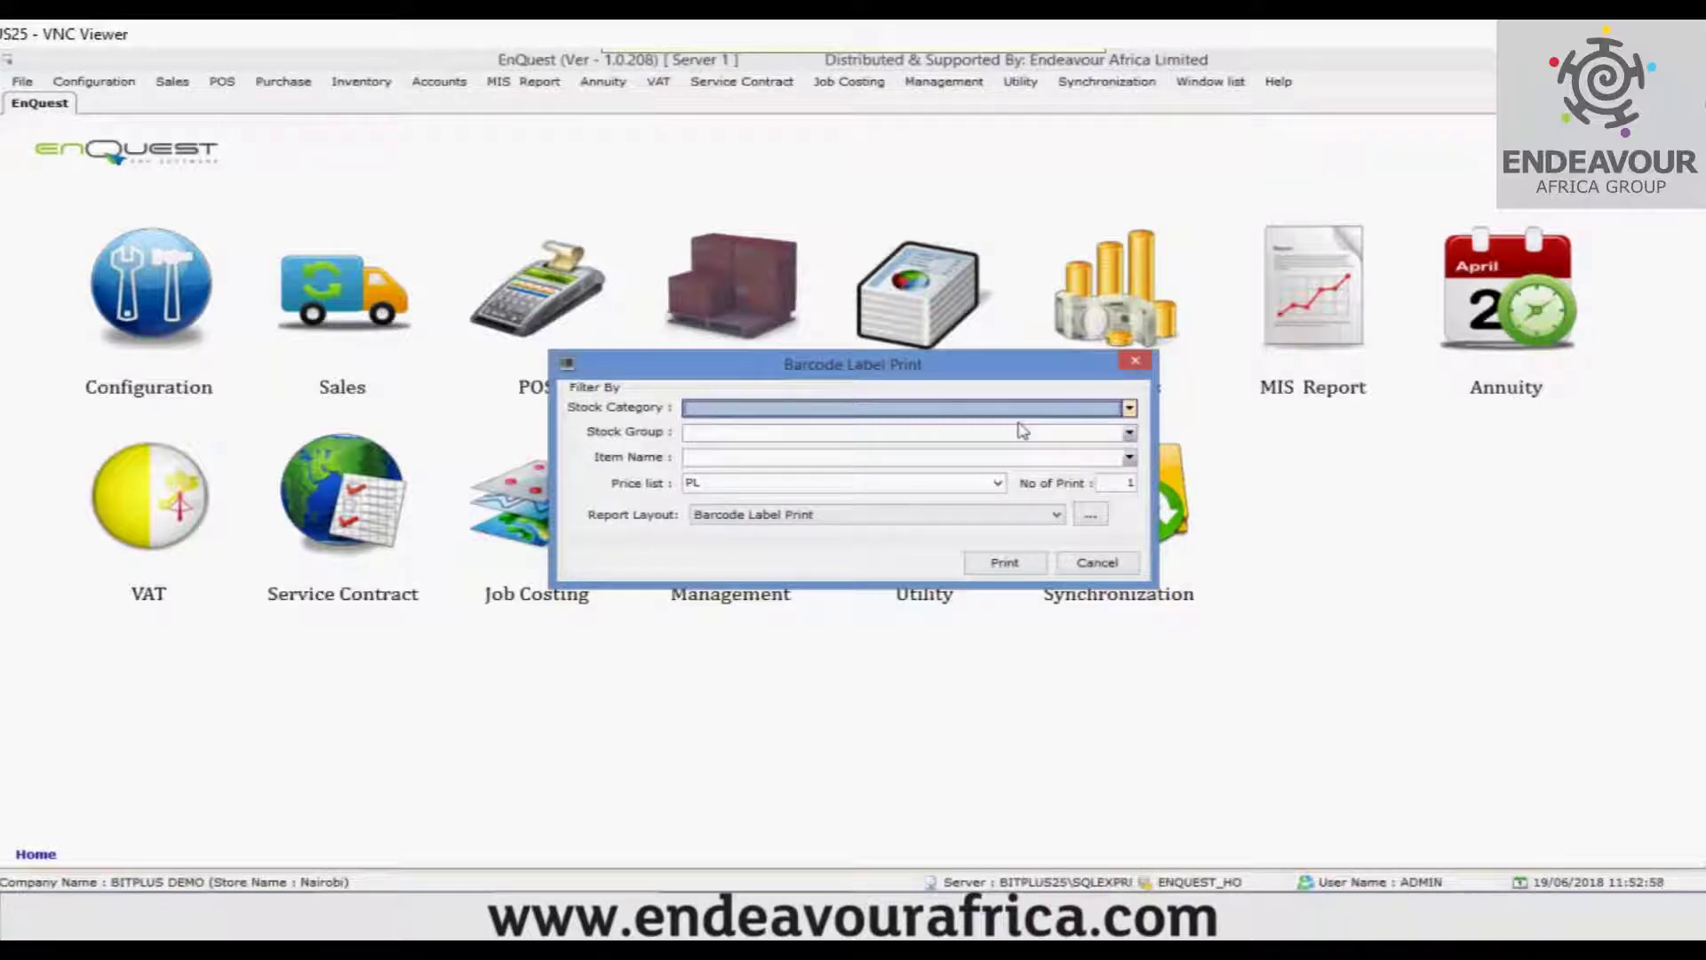
pyautogui.click(1100, 576)
# Step: Open the print options of the Warehouse Transfer Bulk Print report from the inventory transaction reports
pyautogui.click(362, 83)
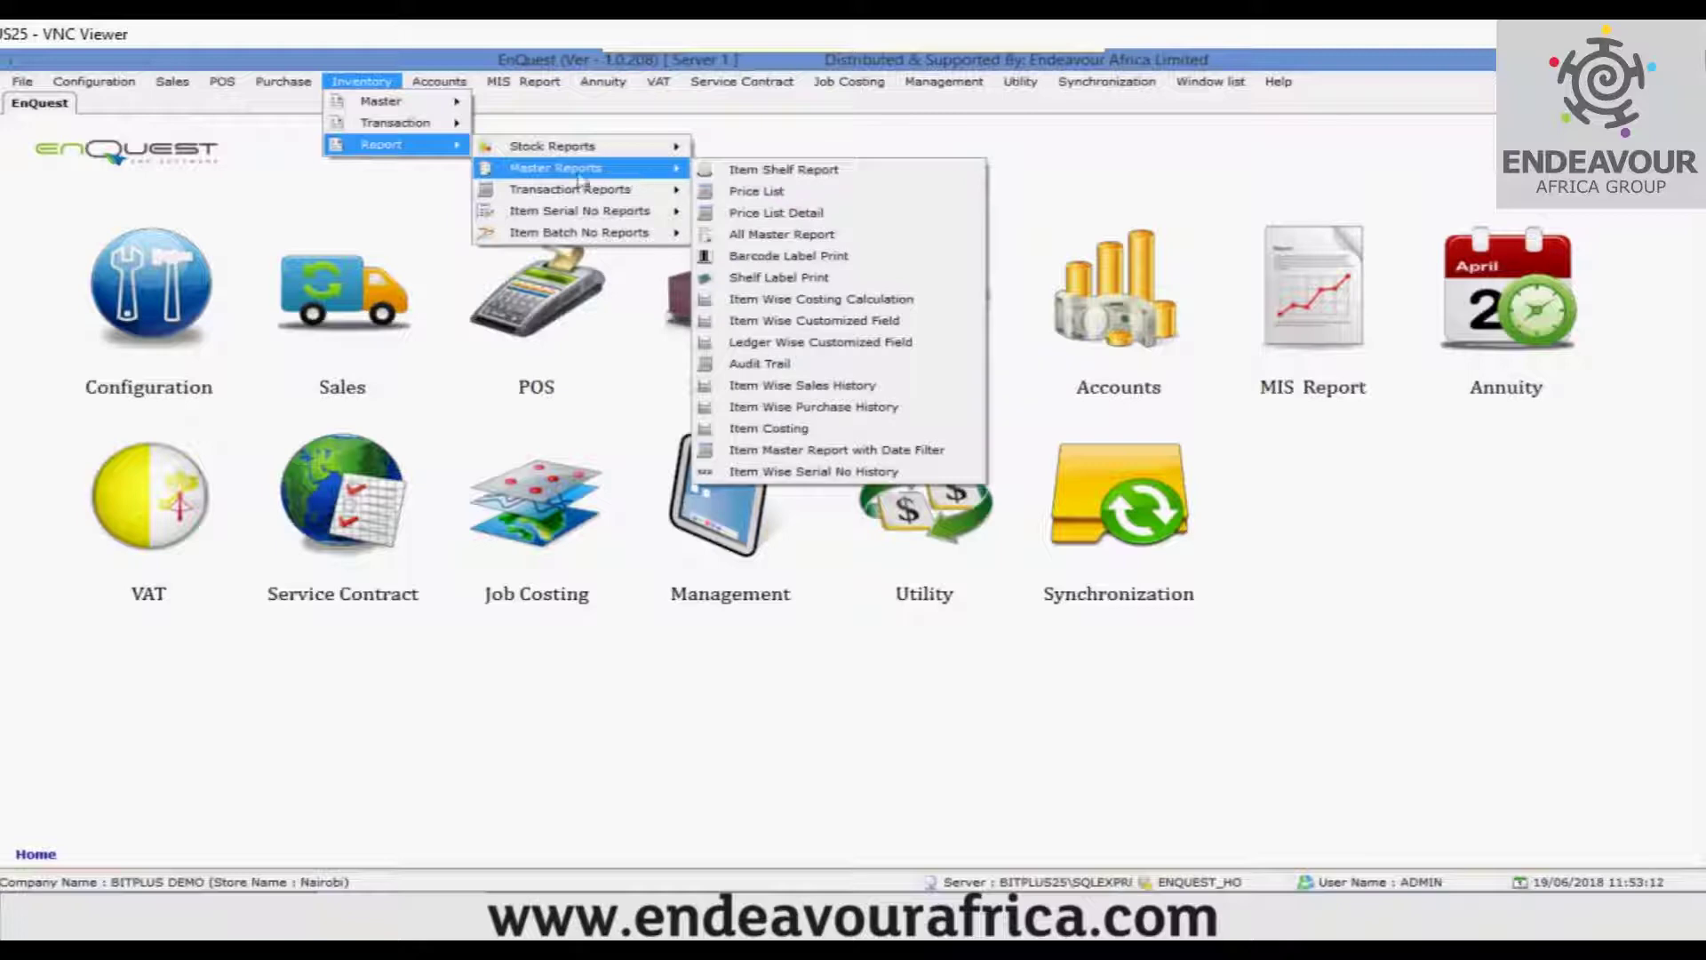
pyautogui.moveTo(566, 200)
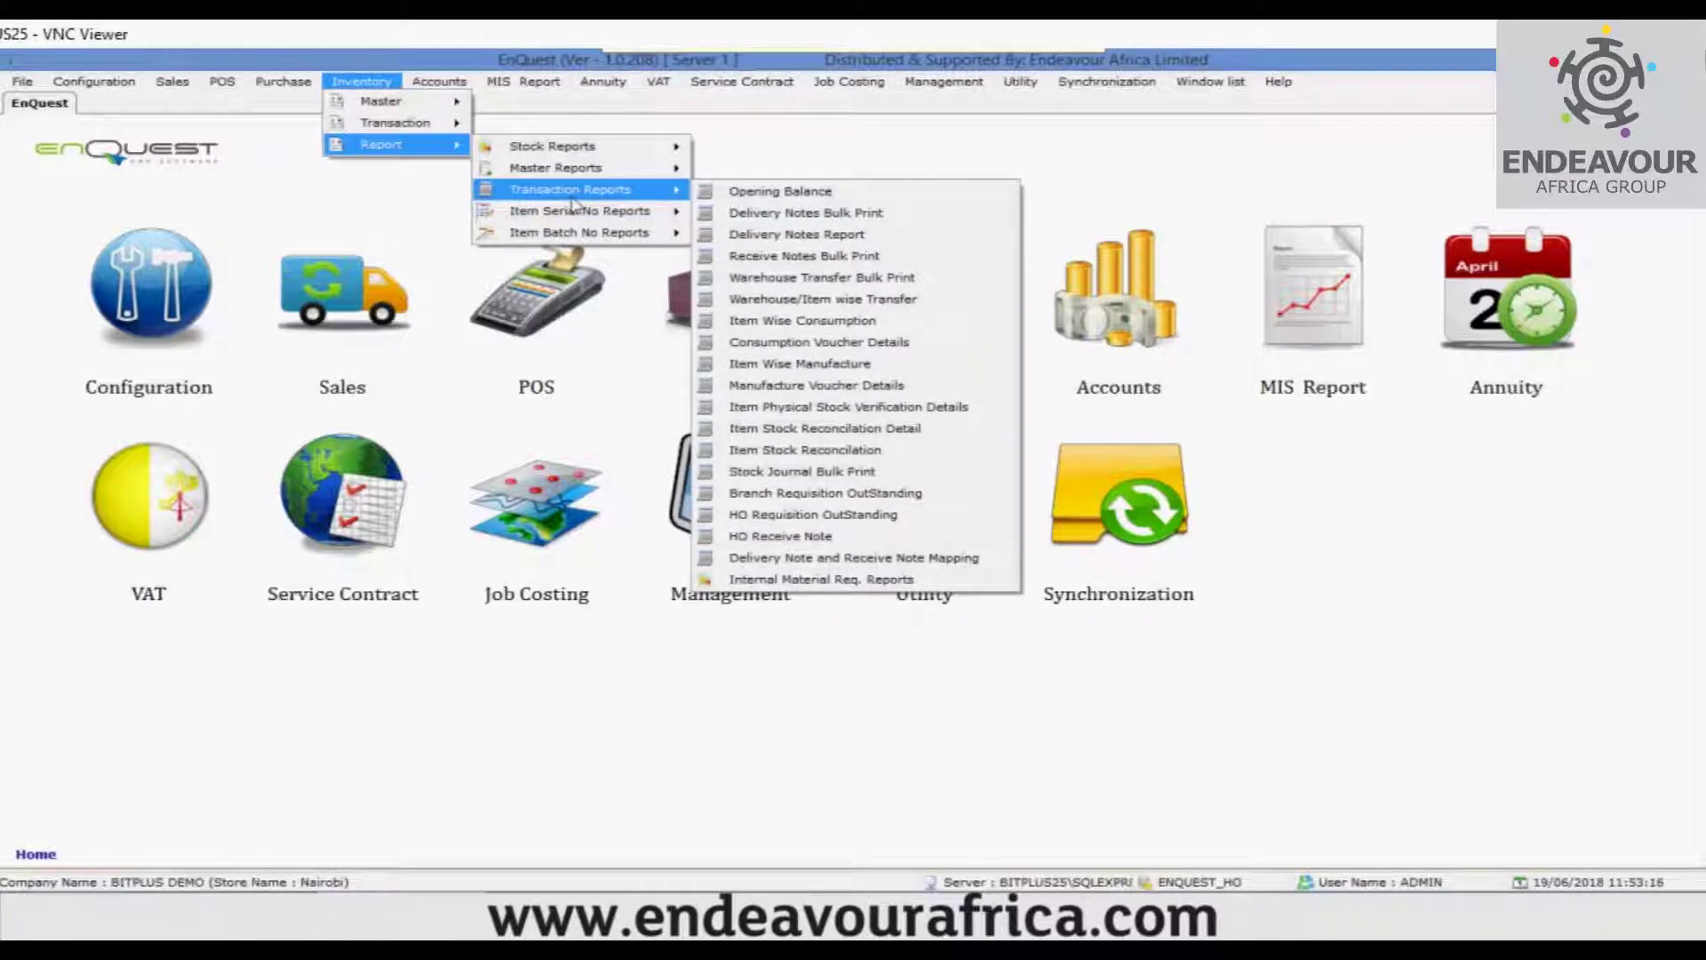
pyautogui.click(880, 284)
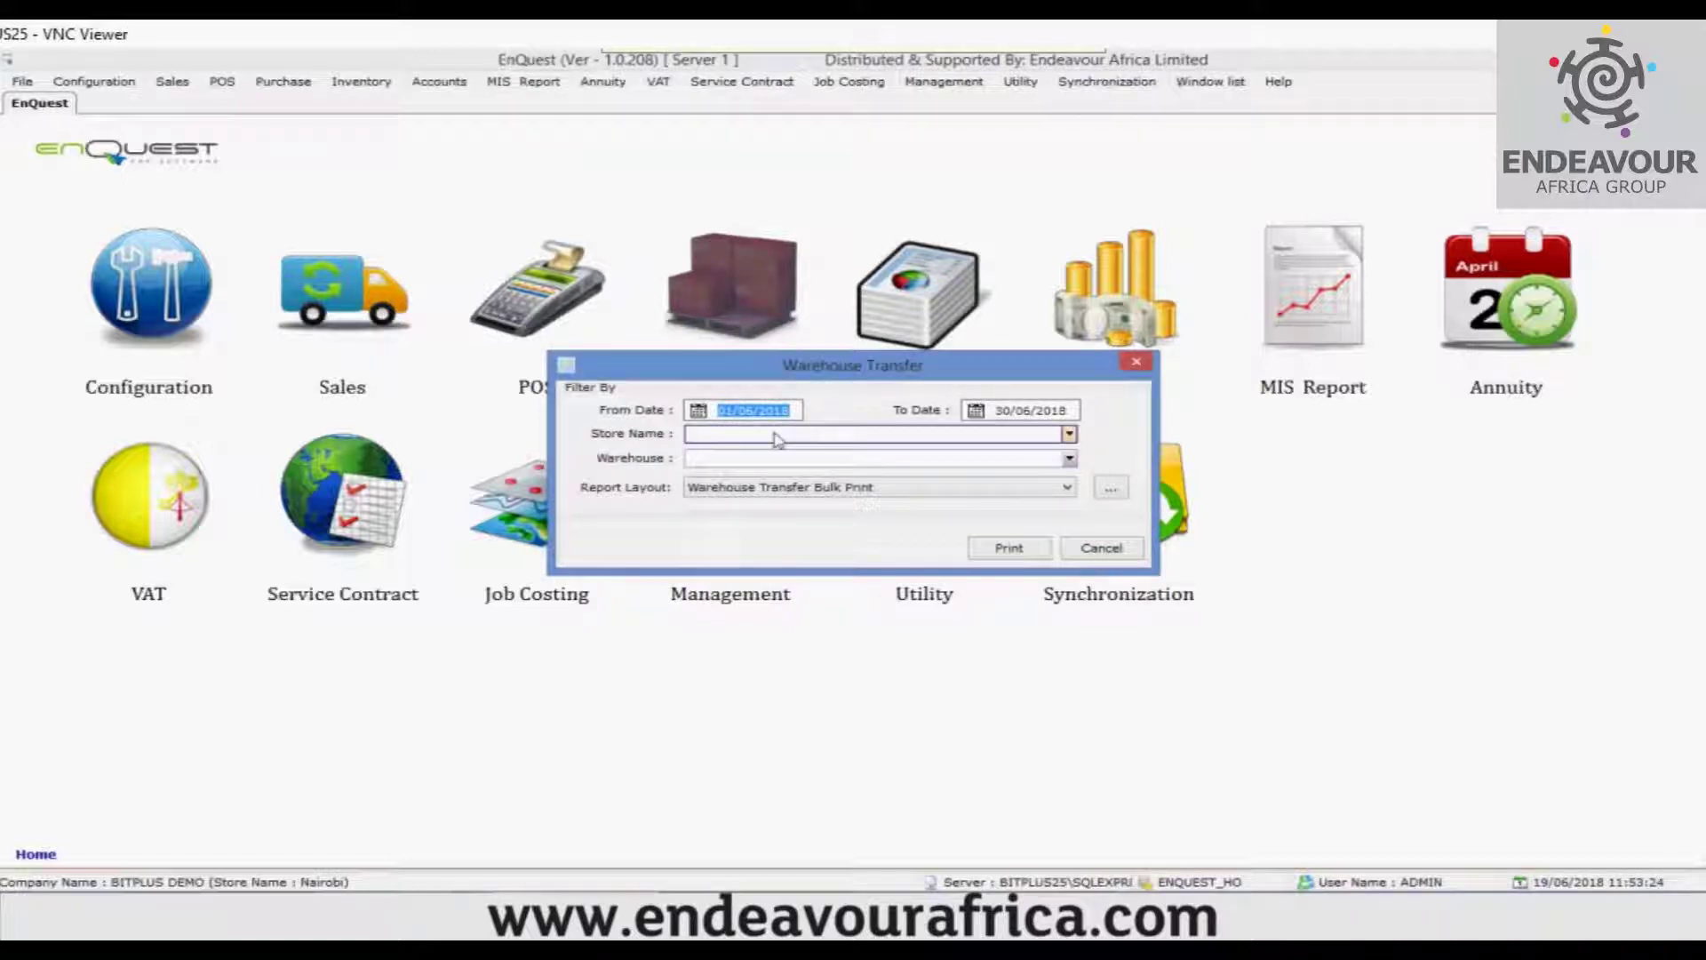
# Step: Leave the Warehouse Transfer print options and view those of the Item Physical Stock Verification Details report, closing them without printing
pyautogui.click(1101, 547)
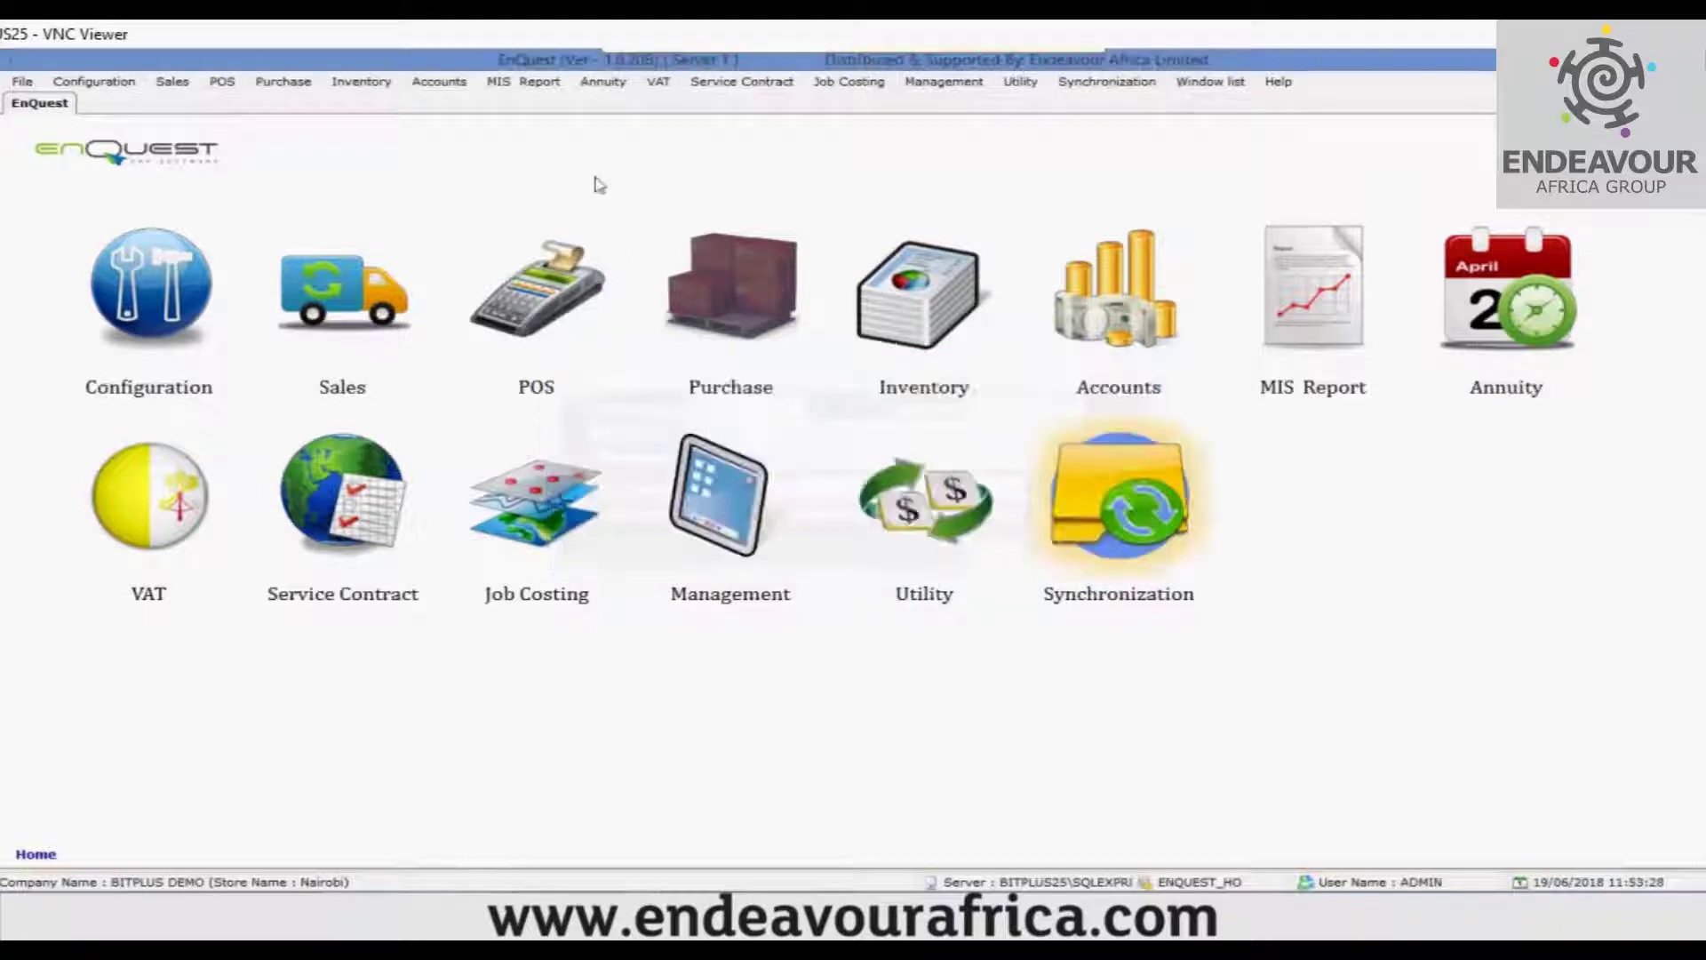
pyautogui.click(362, 81)
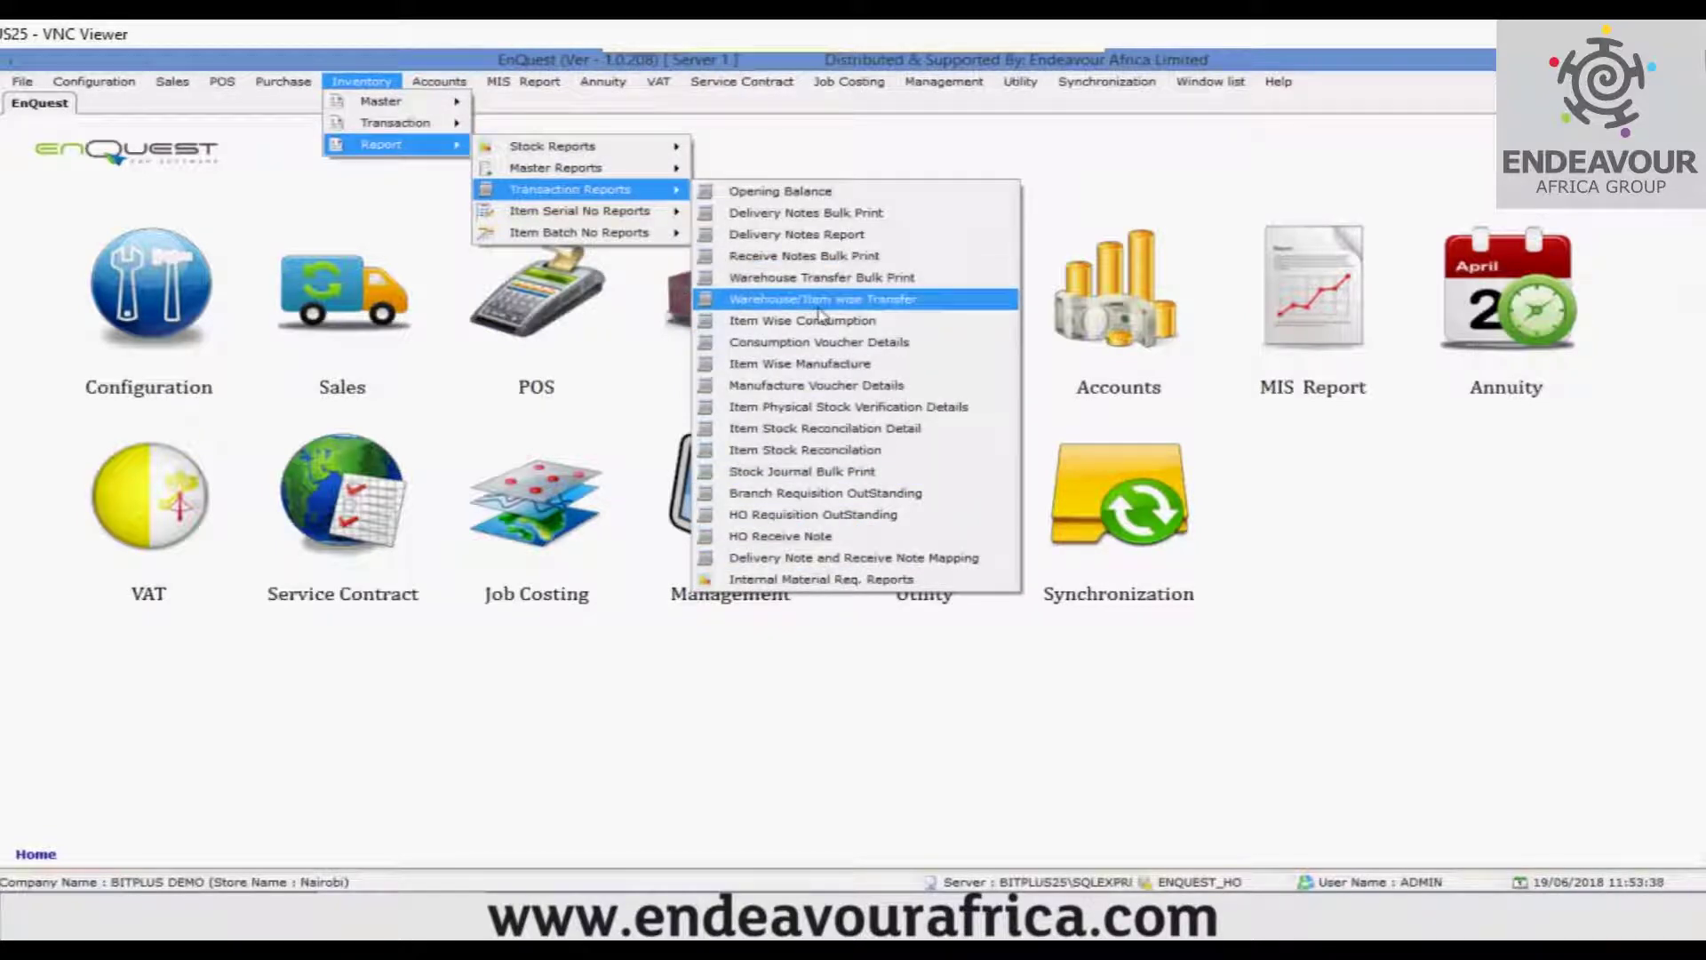
pyautogui.click(898, 411)
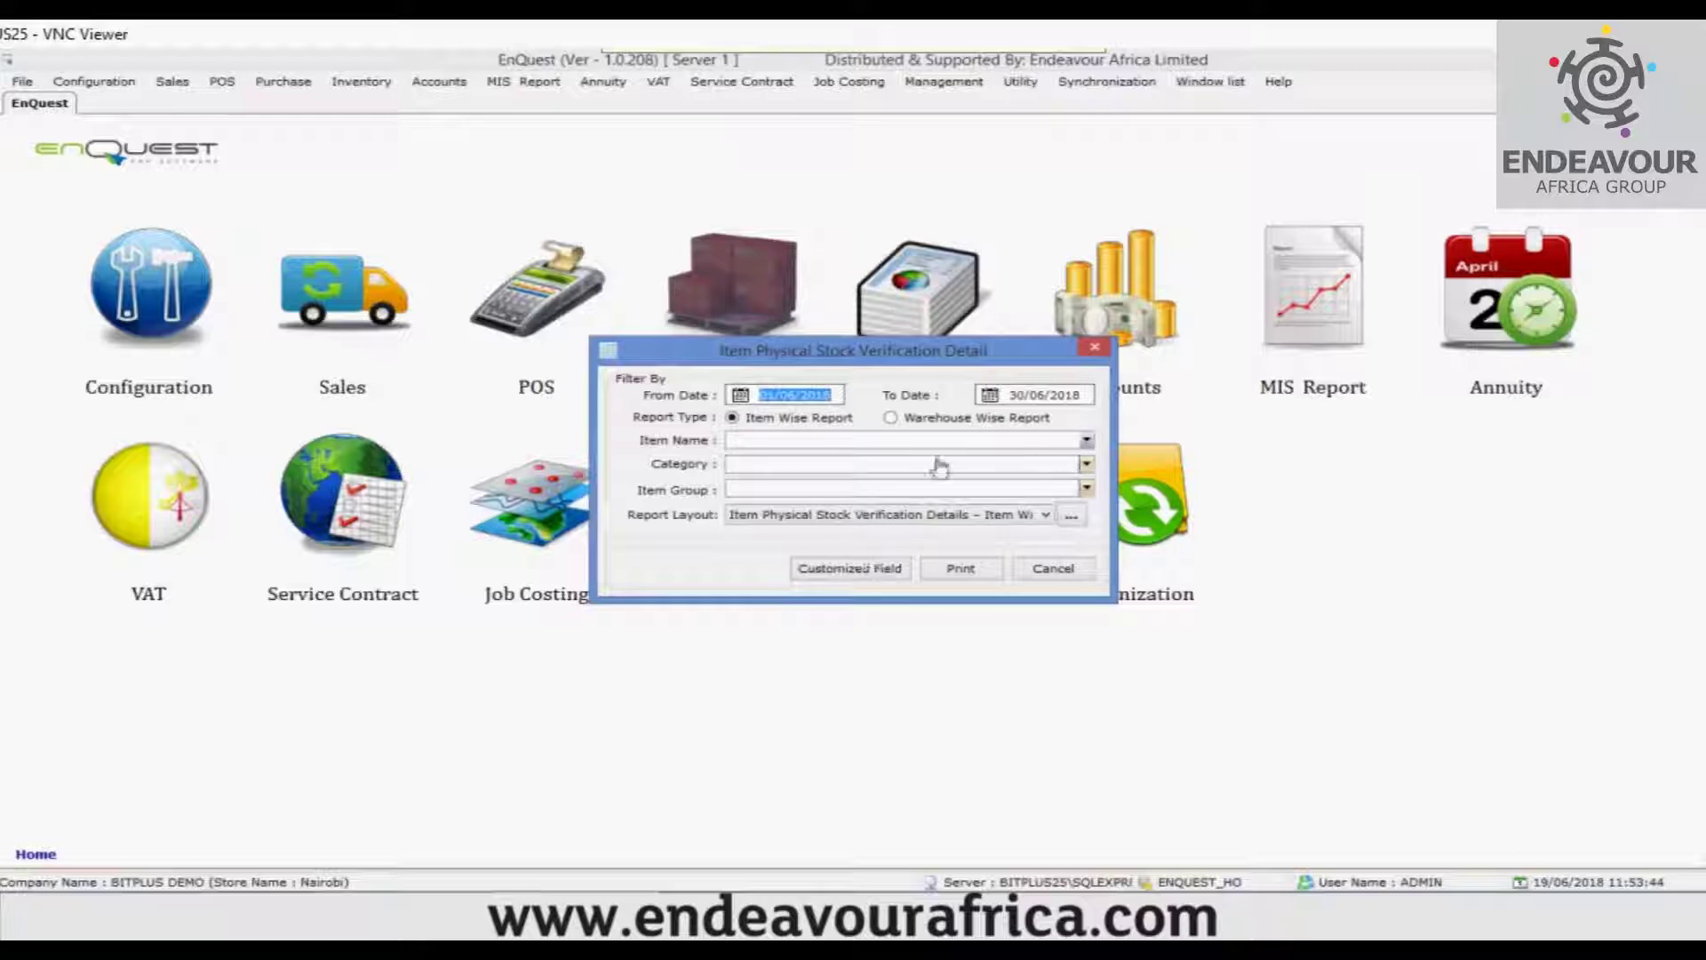
pyautogui.click(1054, 568)
# Step: View the print options of the Serial No History report among the item serial number reports, leaving without printing
pyautogui.click(344, 82)
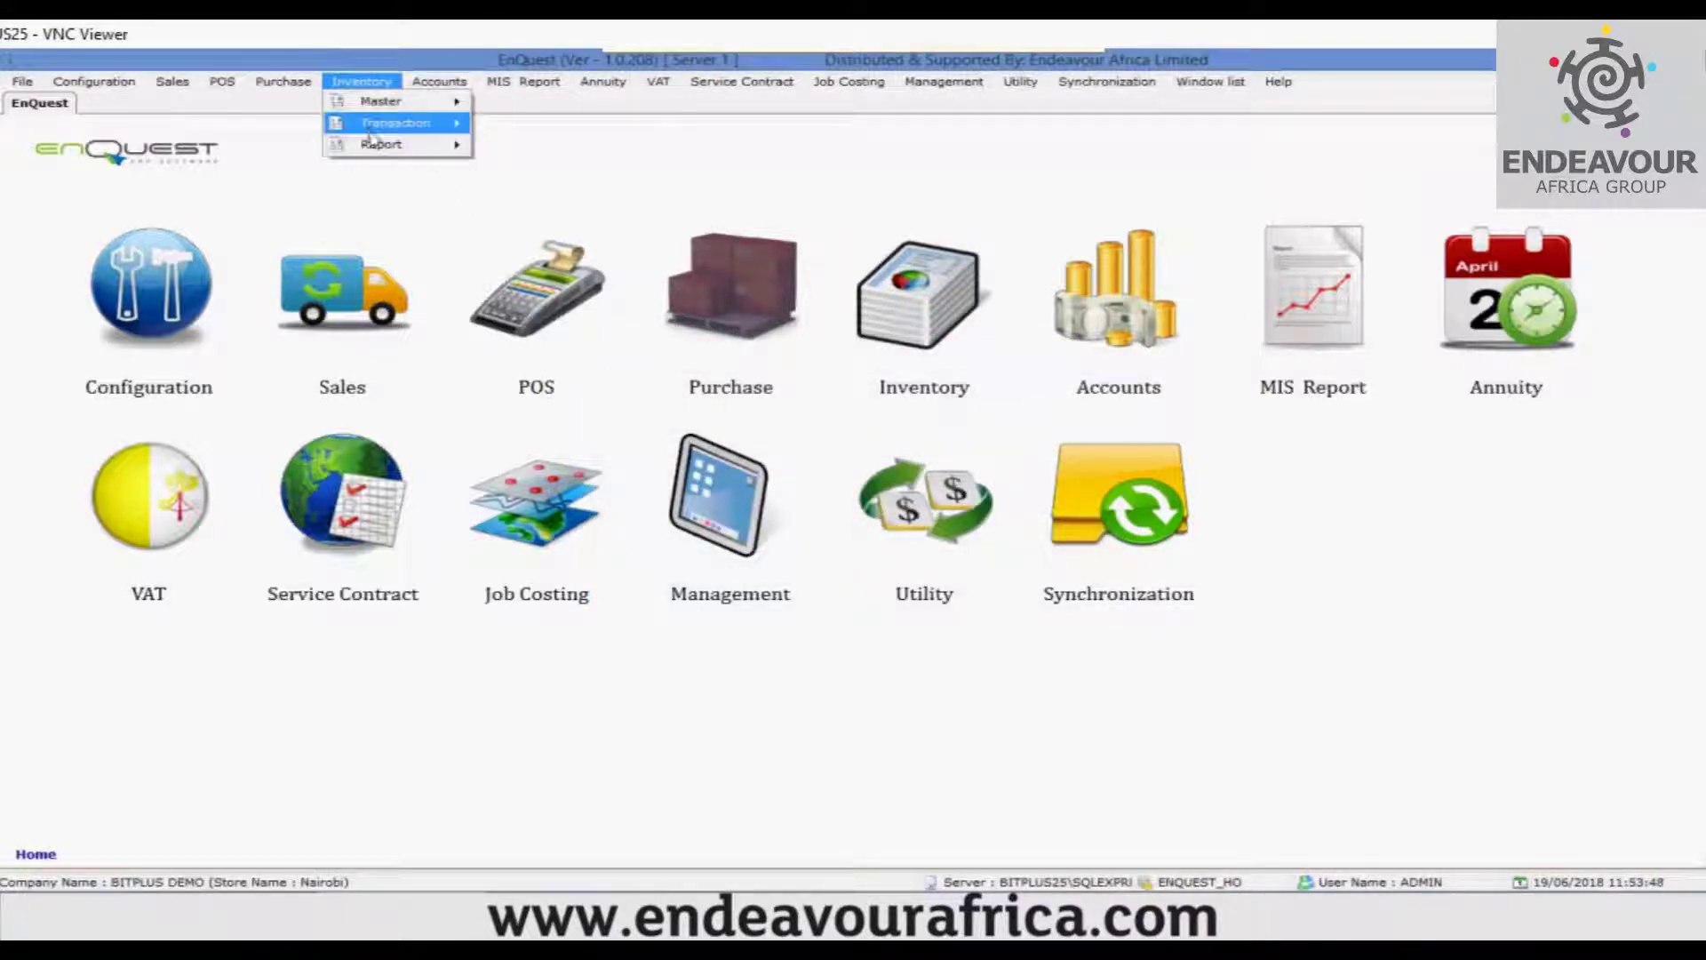
pyautogui.moveTo(615, 219)
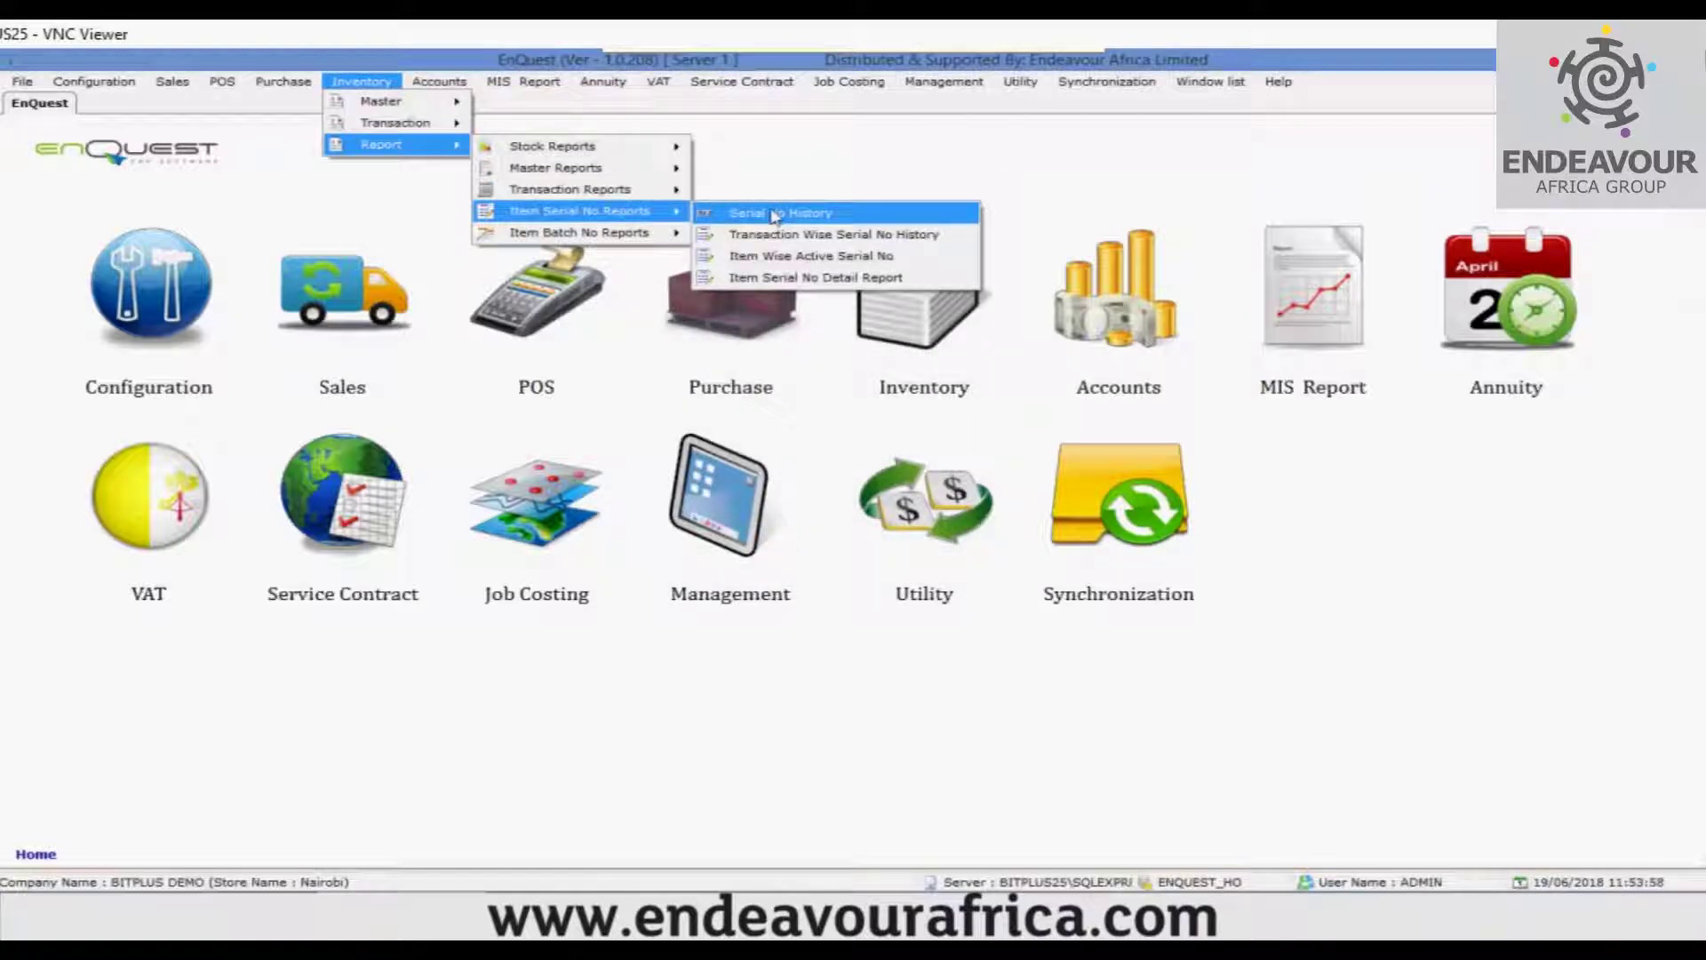
pyautogui.click(775, 216)
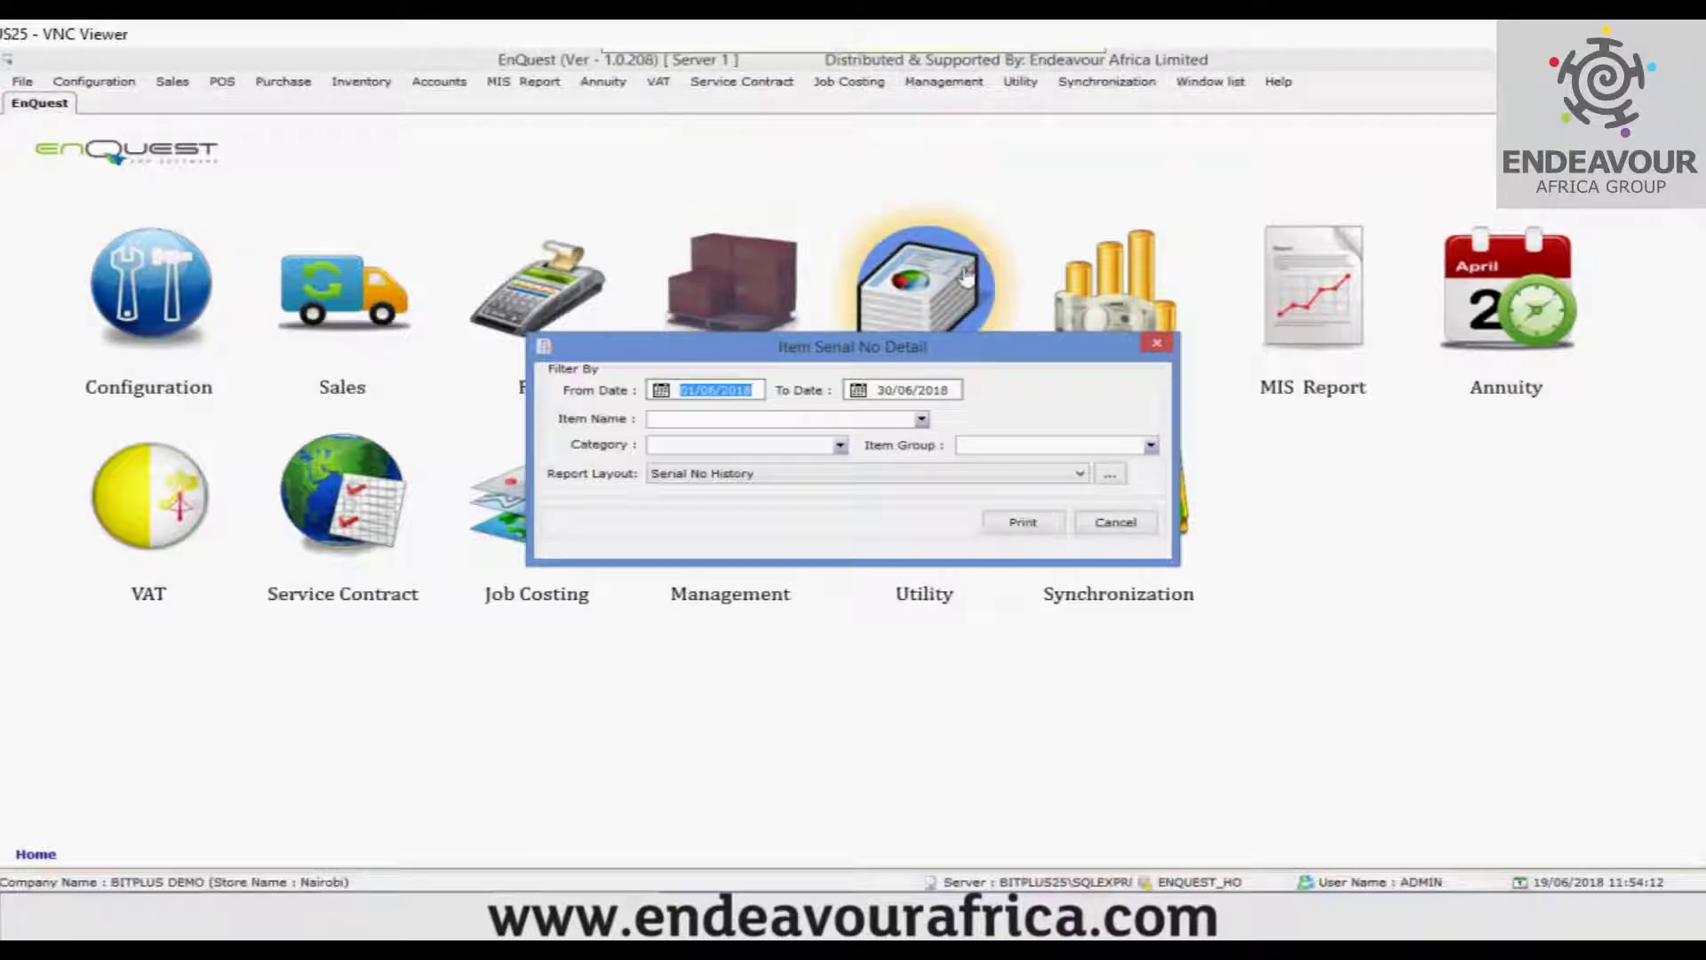
pyautogui.click(1117, 525)
# Step: Open the Item Serial No Detail Report and run it for the period 19/01/2018 to 19/06/2018
pyautogui.click(360, 81)
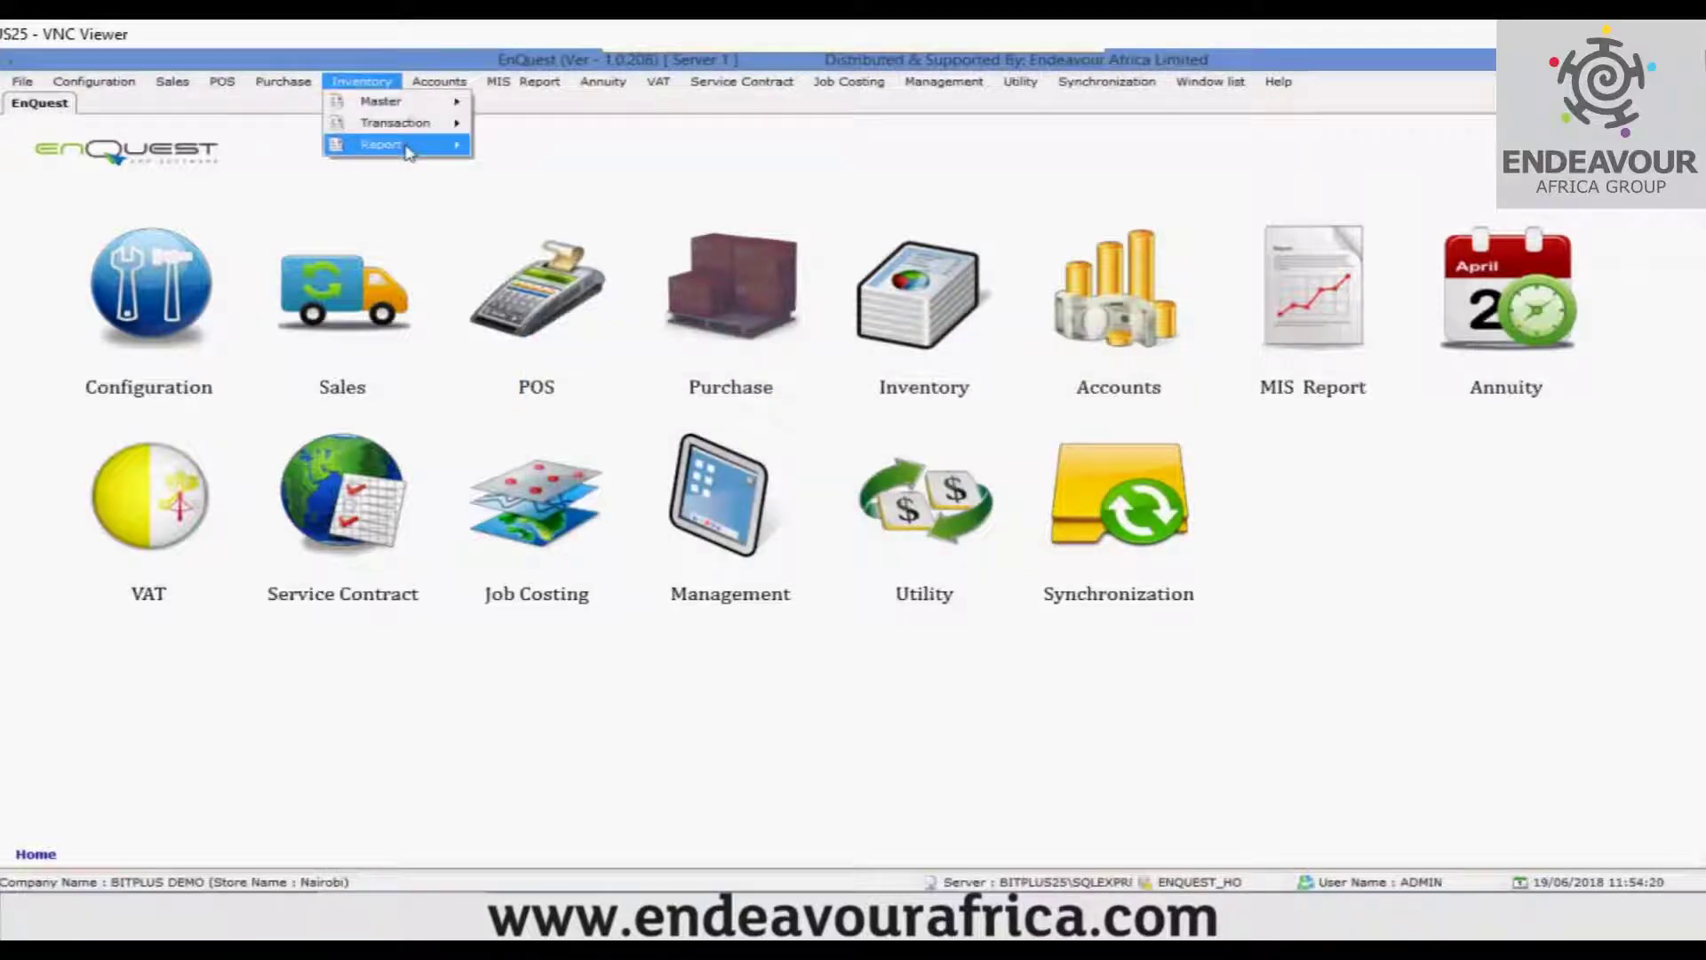
pyautogui.moveTo(407, 151)
pyautogui.moveTo(613, 211)
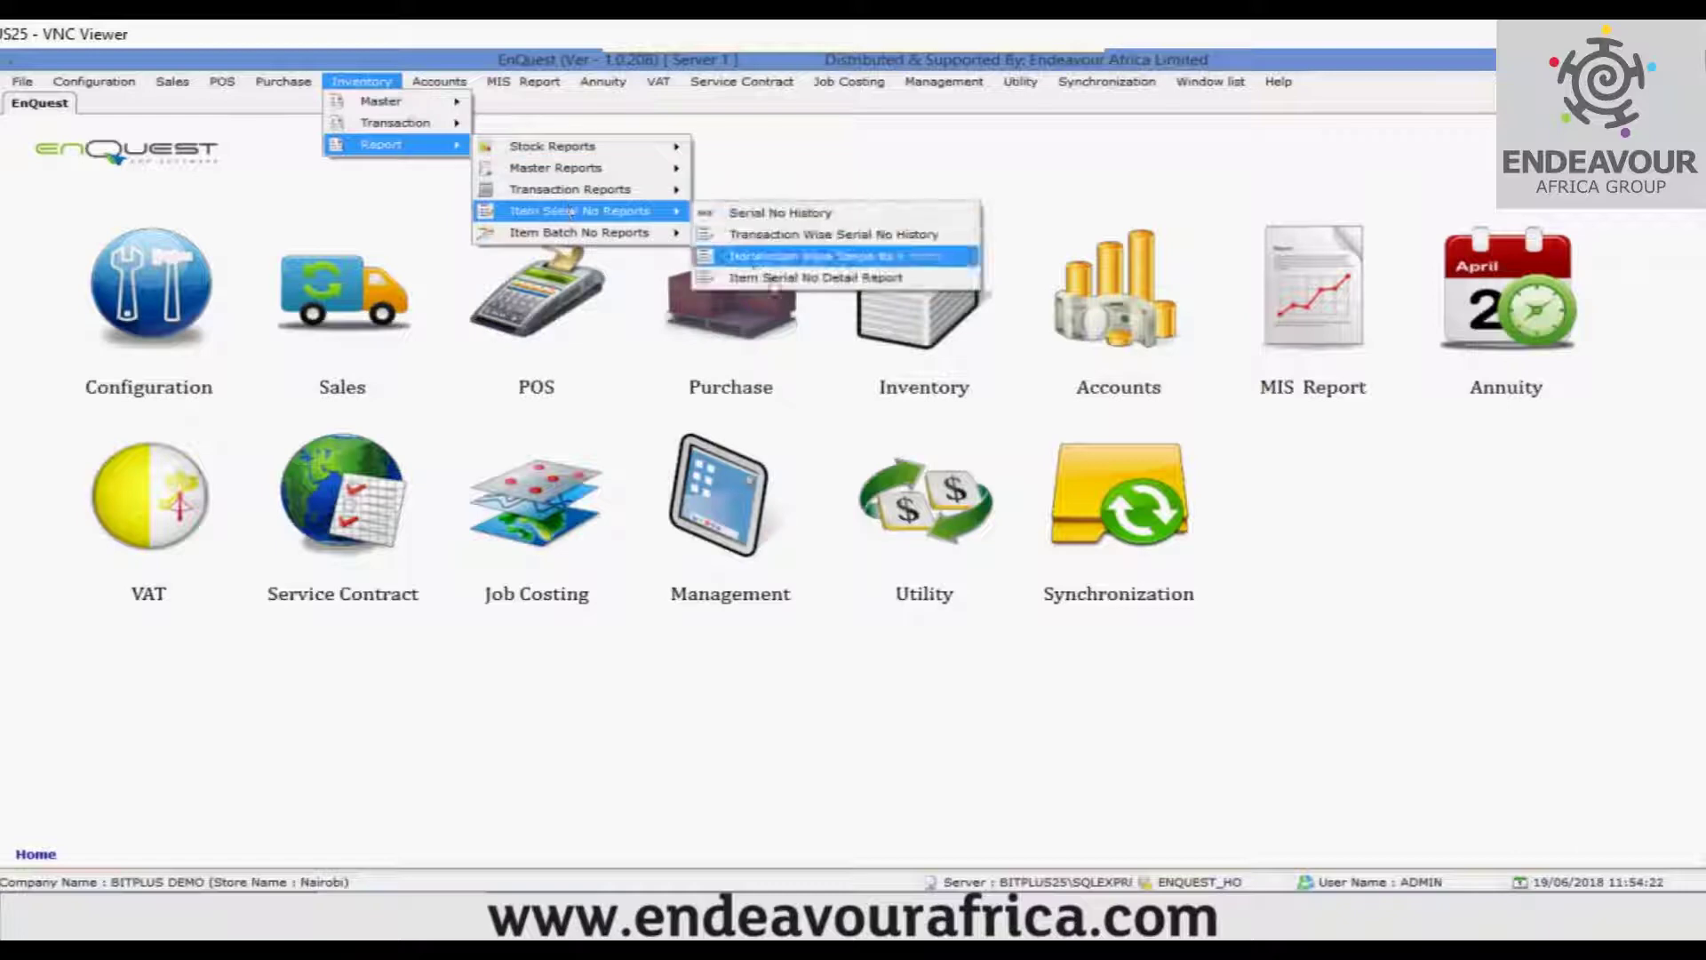
pyautogui.click(781, 279)
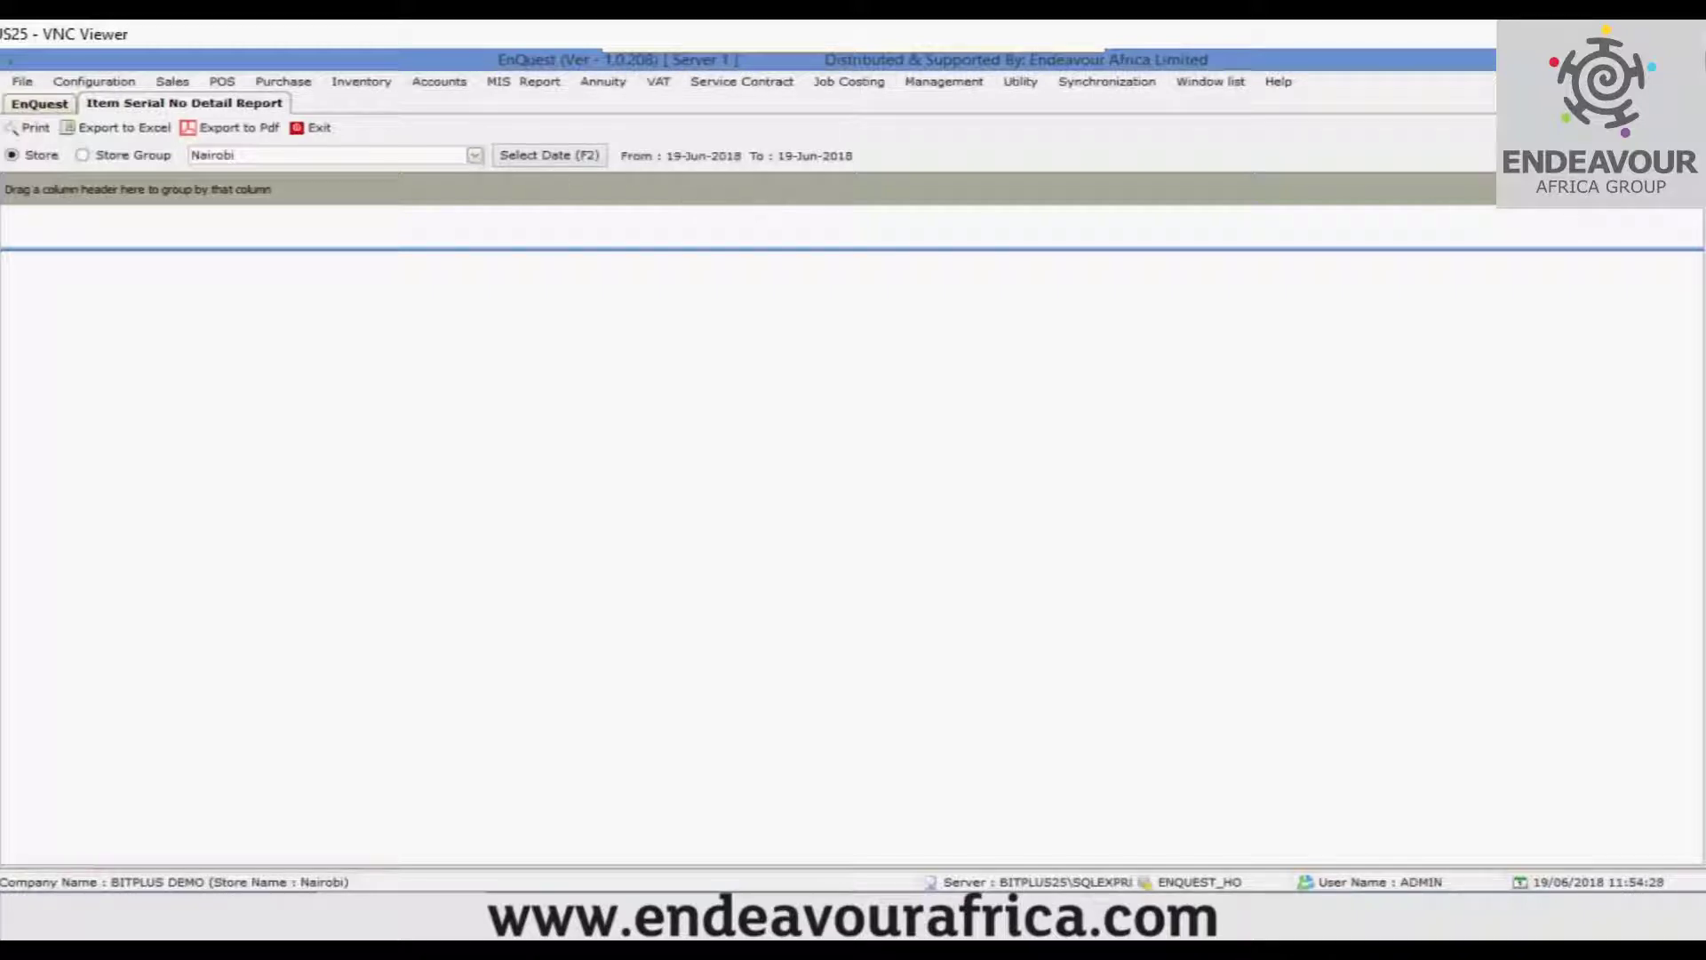
pyautogui.click(551, 154)
pyautogui.click(916, 455)
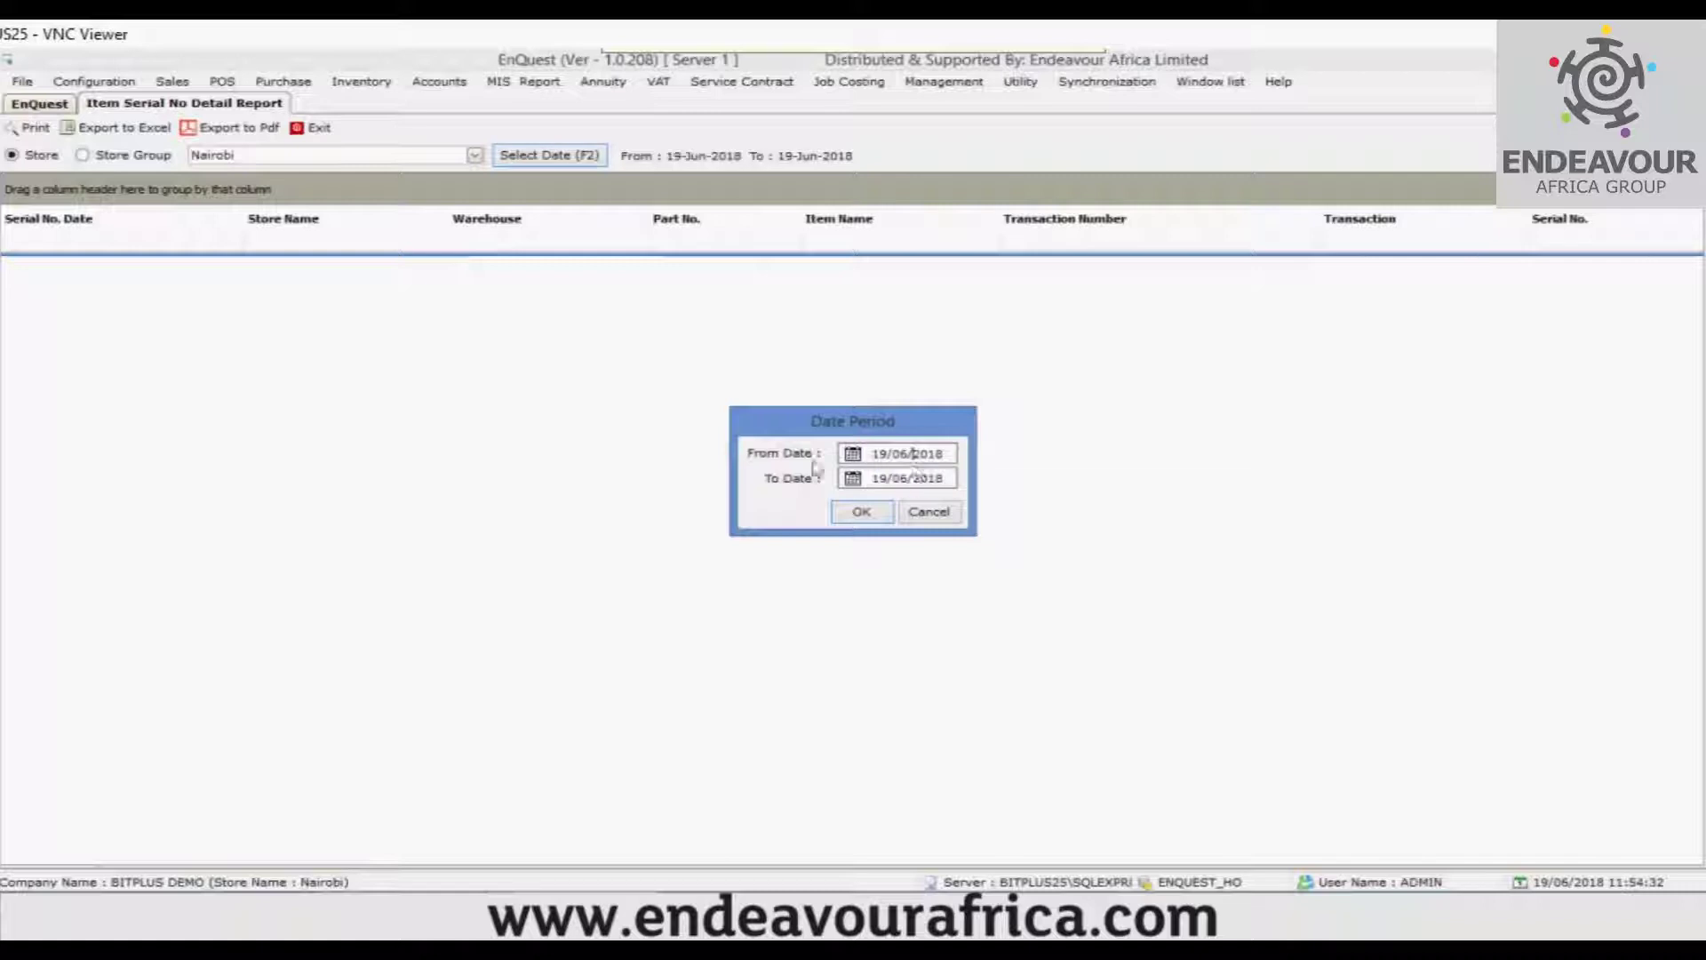
pyautogui.write('01')
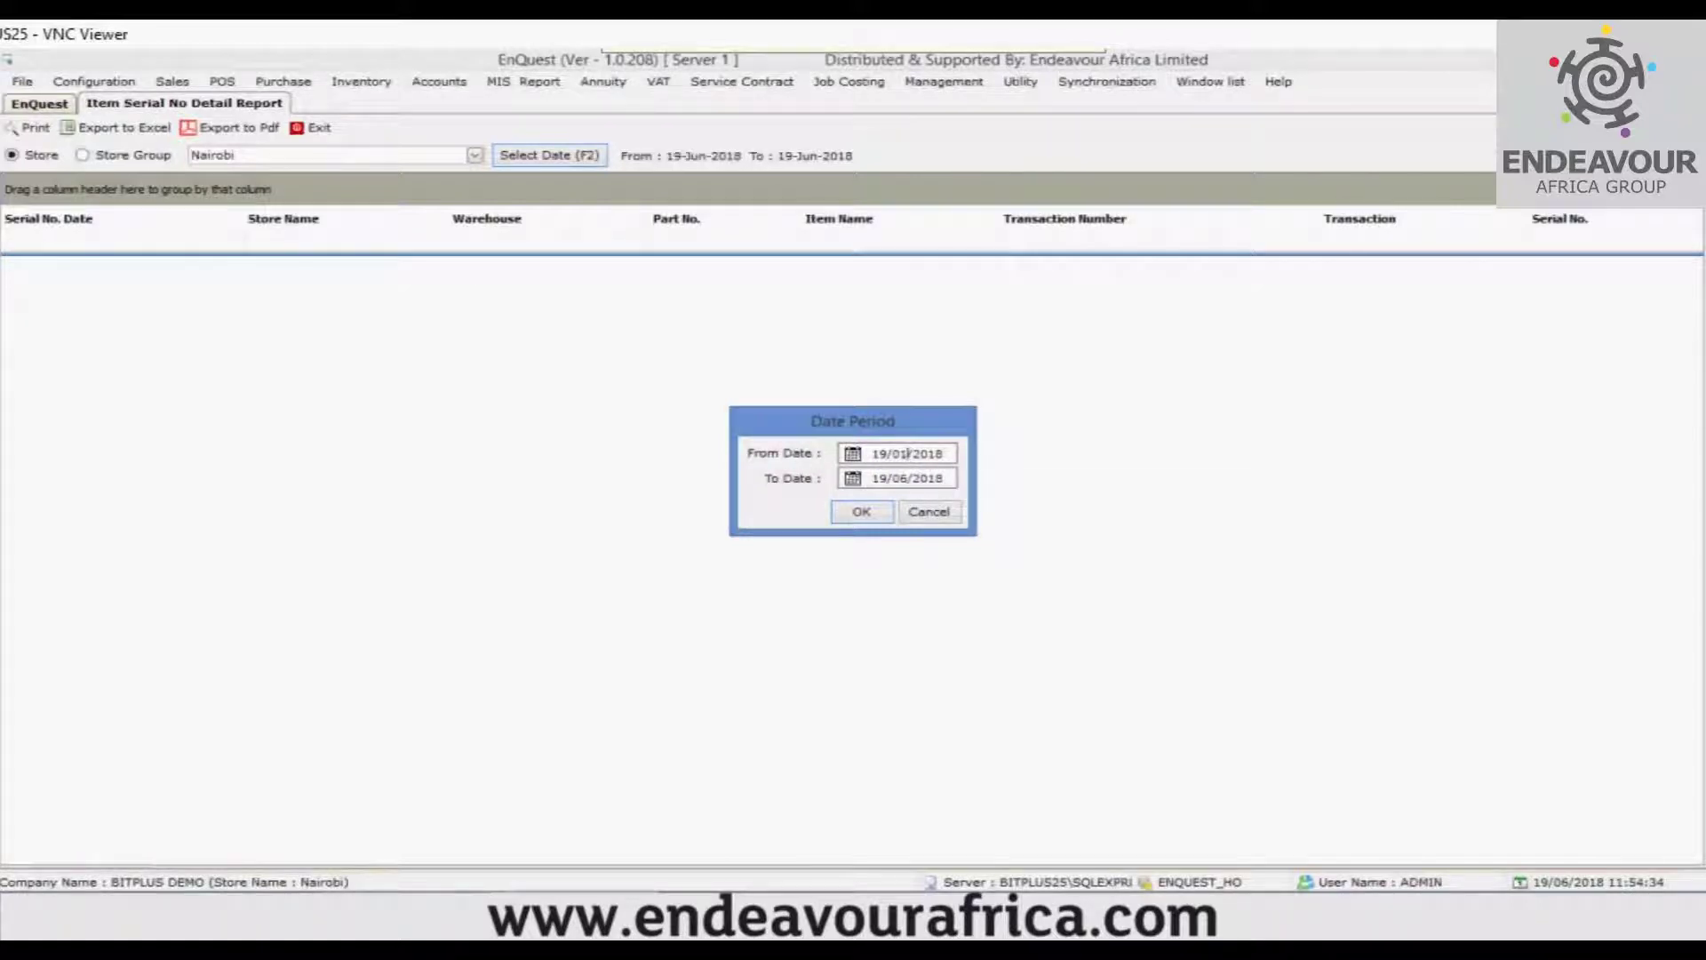
pyautogui.click(862, 512)
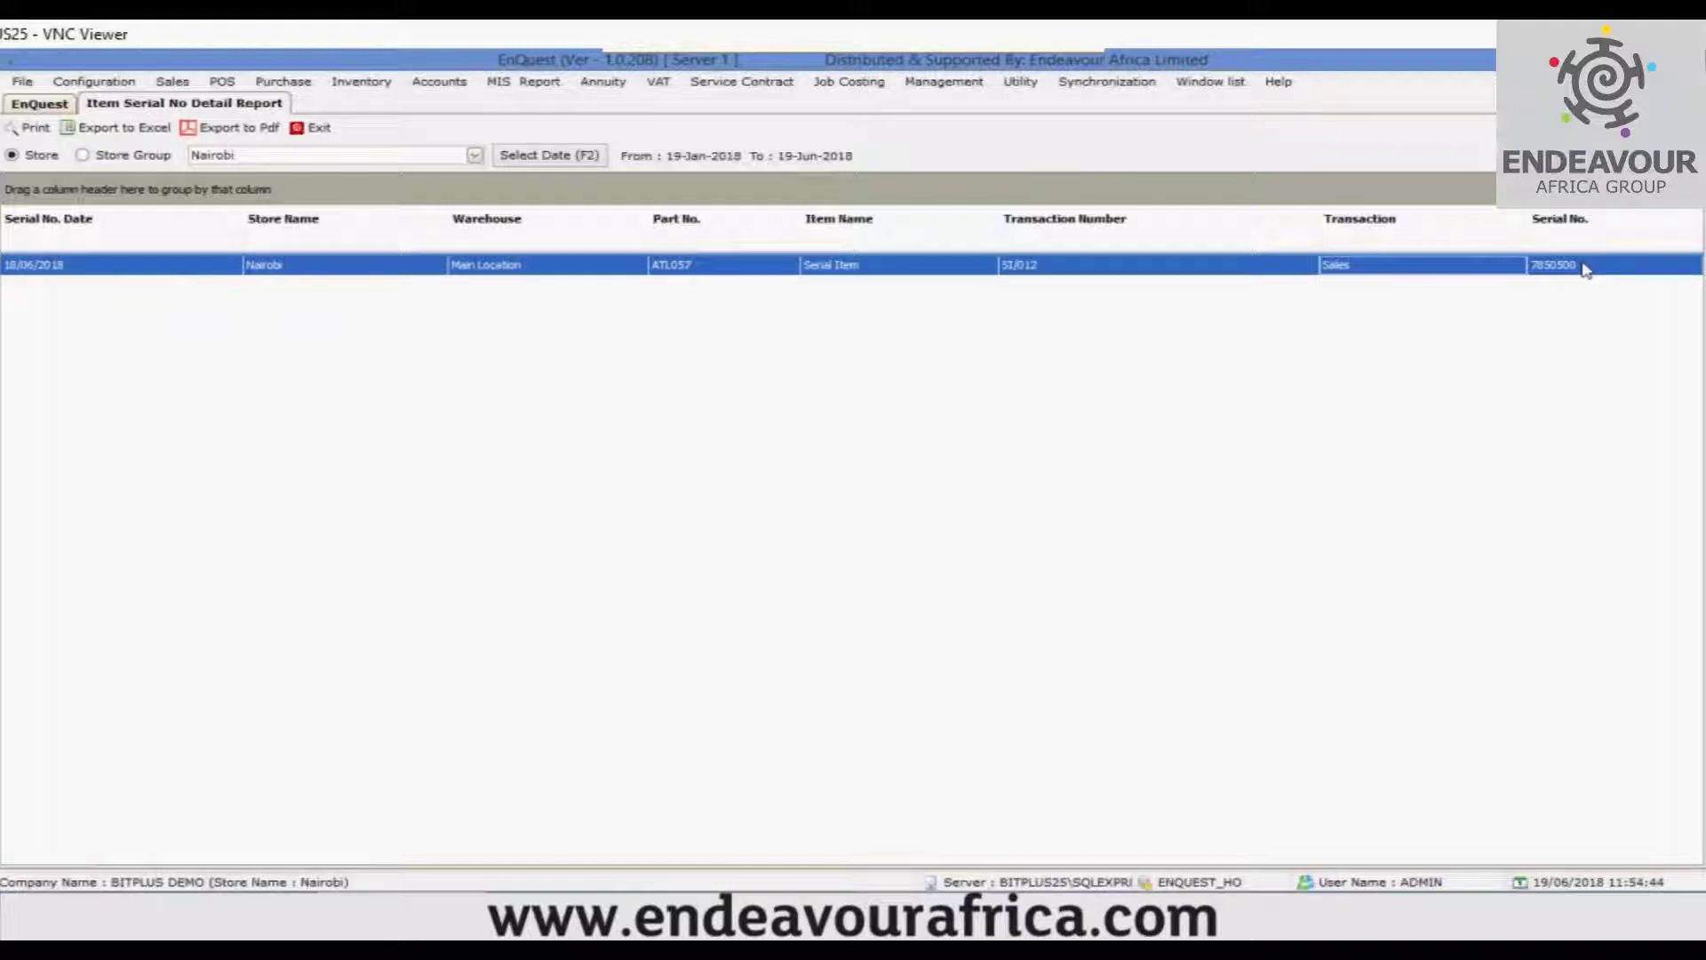
# Step: Close the Item Serial No Detail Report and open the Batch Wise Details Report from the item batch number reports
pyautogui.click(311, 127)
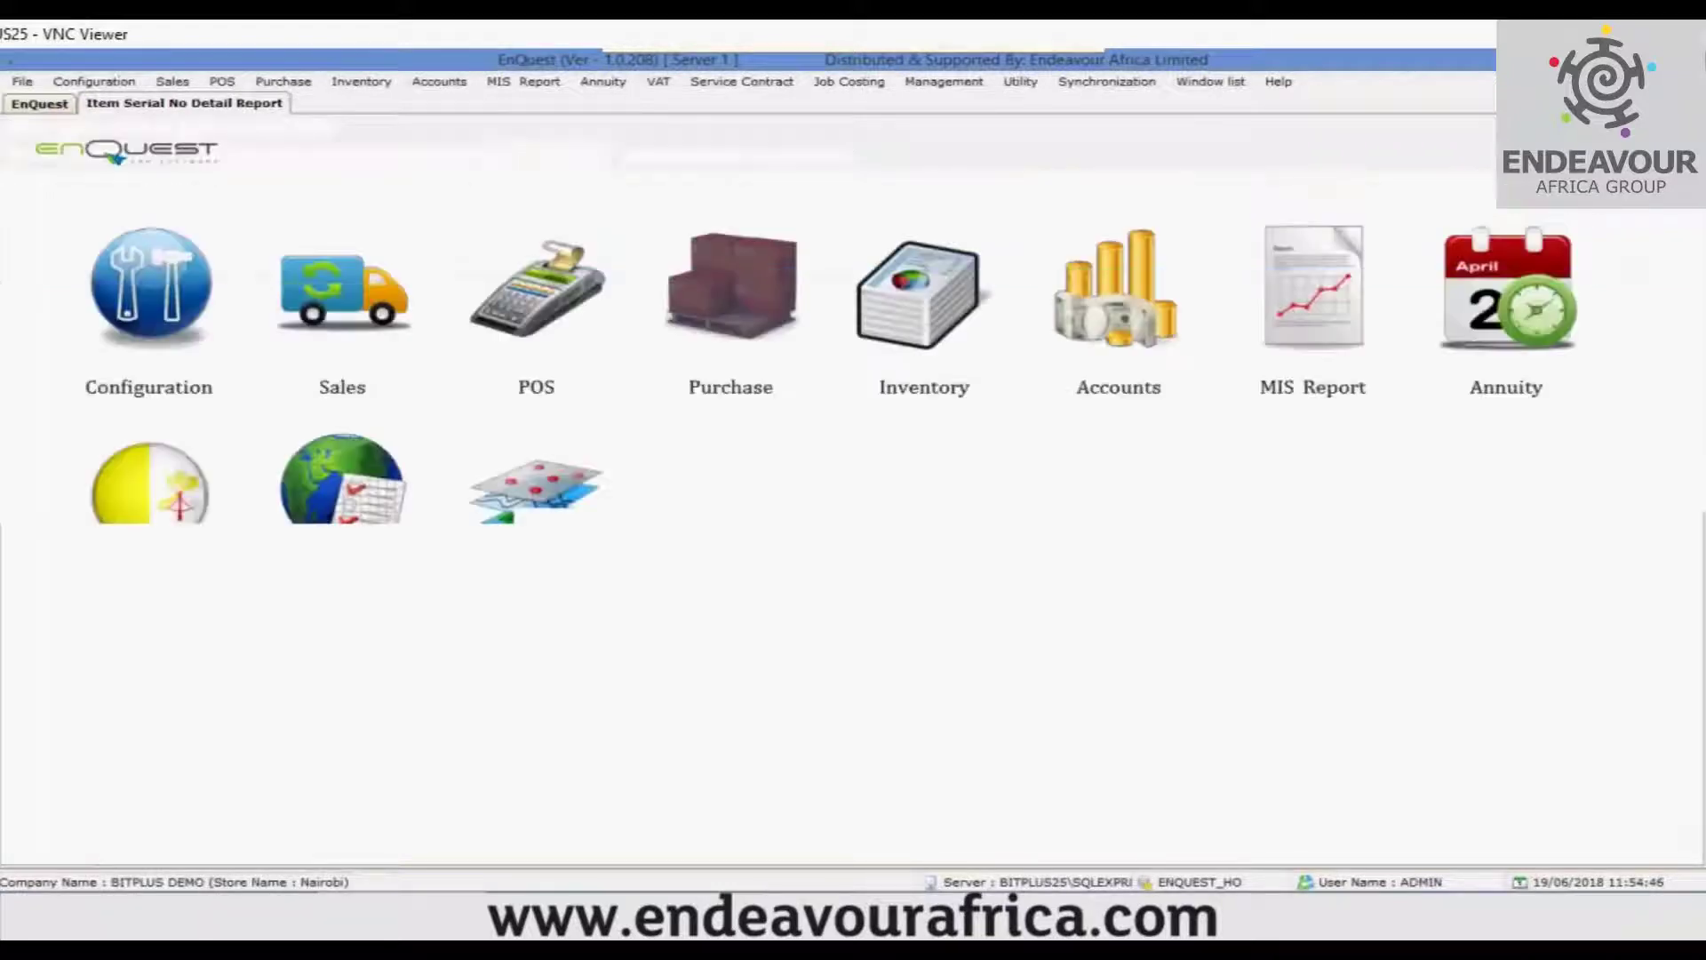
pyautogui.click(362, 80)
pyautogui.moveTo(383, 144)
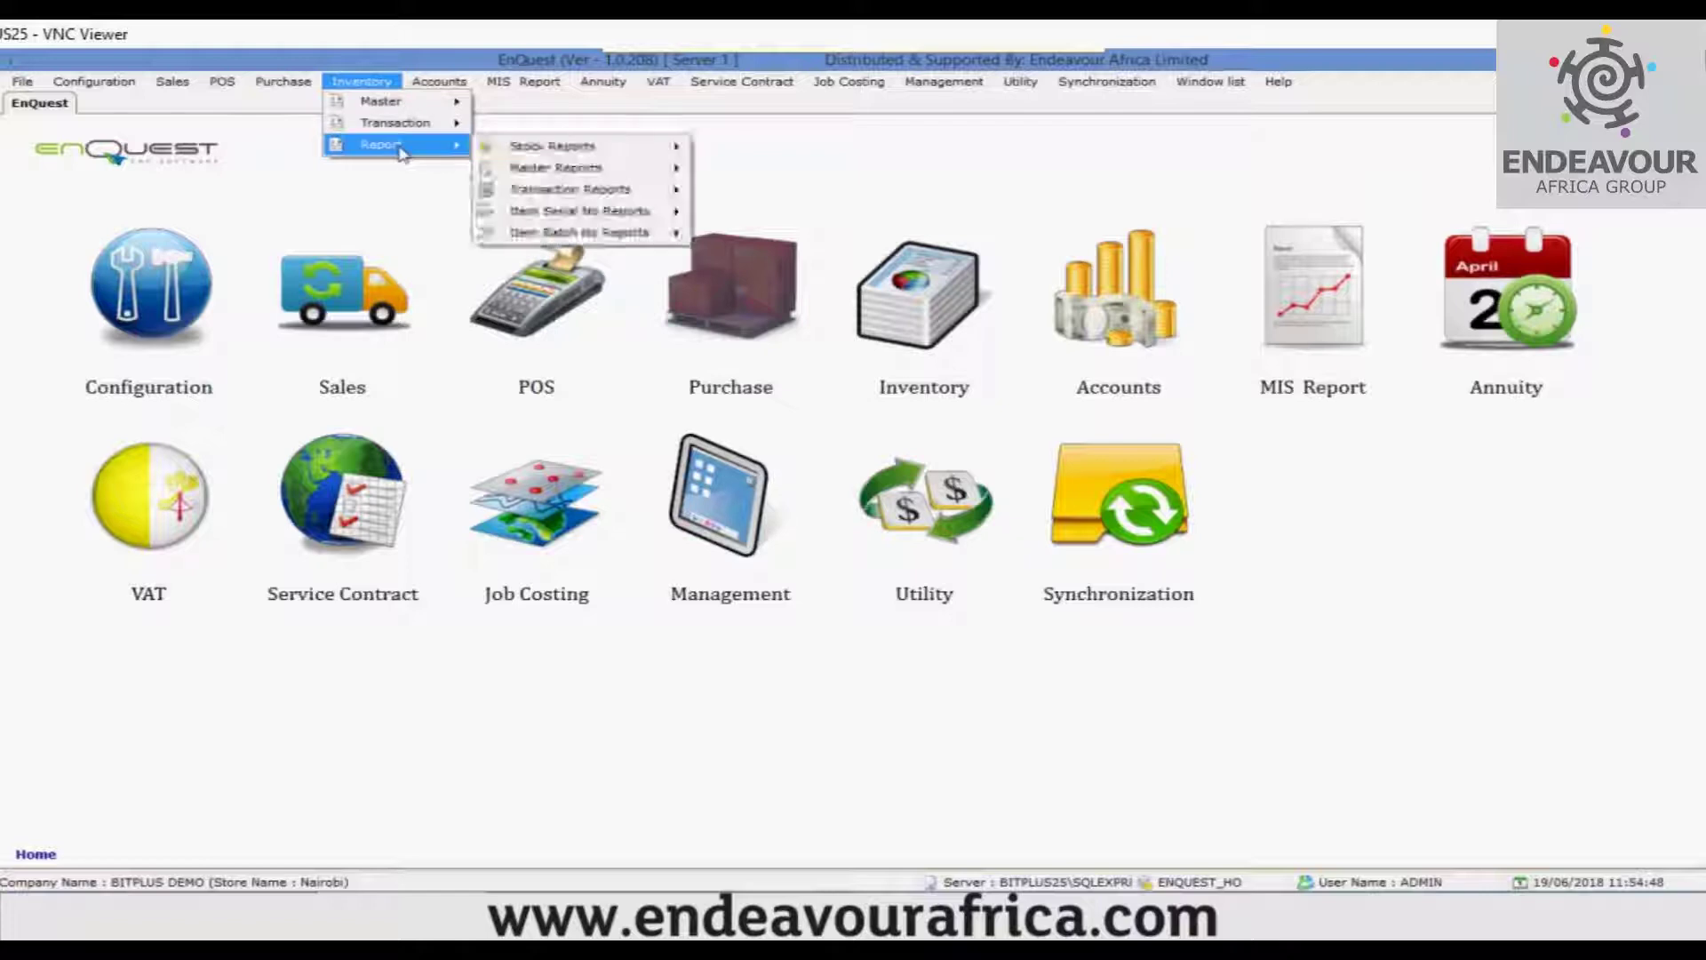
pyautogui.moveTo(578, 232)
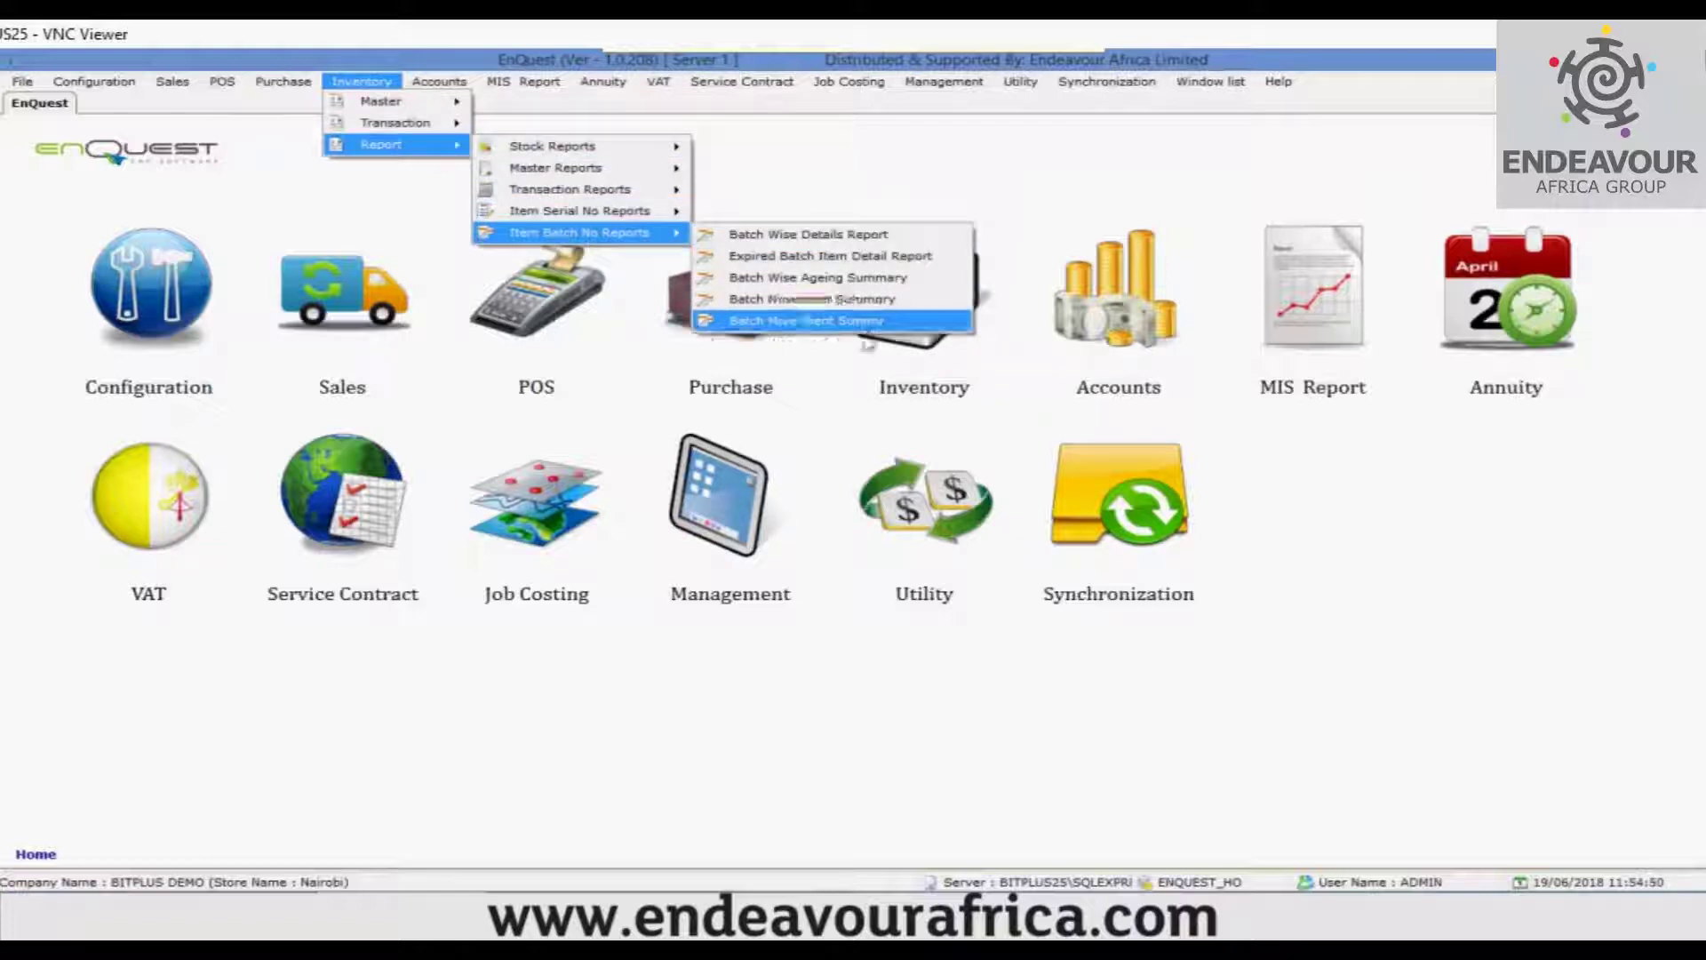
pyautogui.click(851, 234)
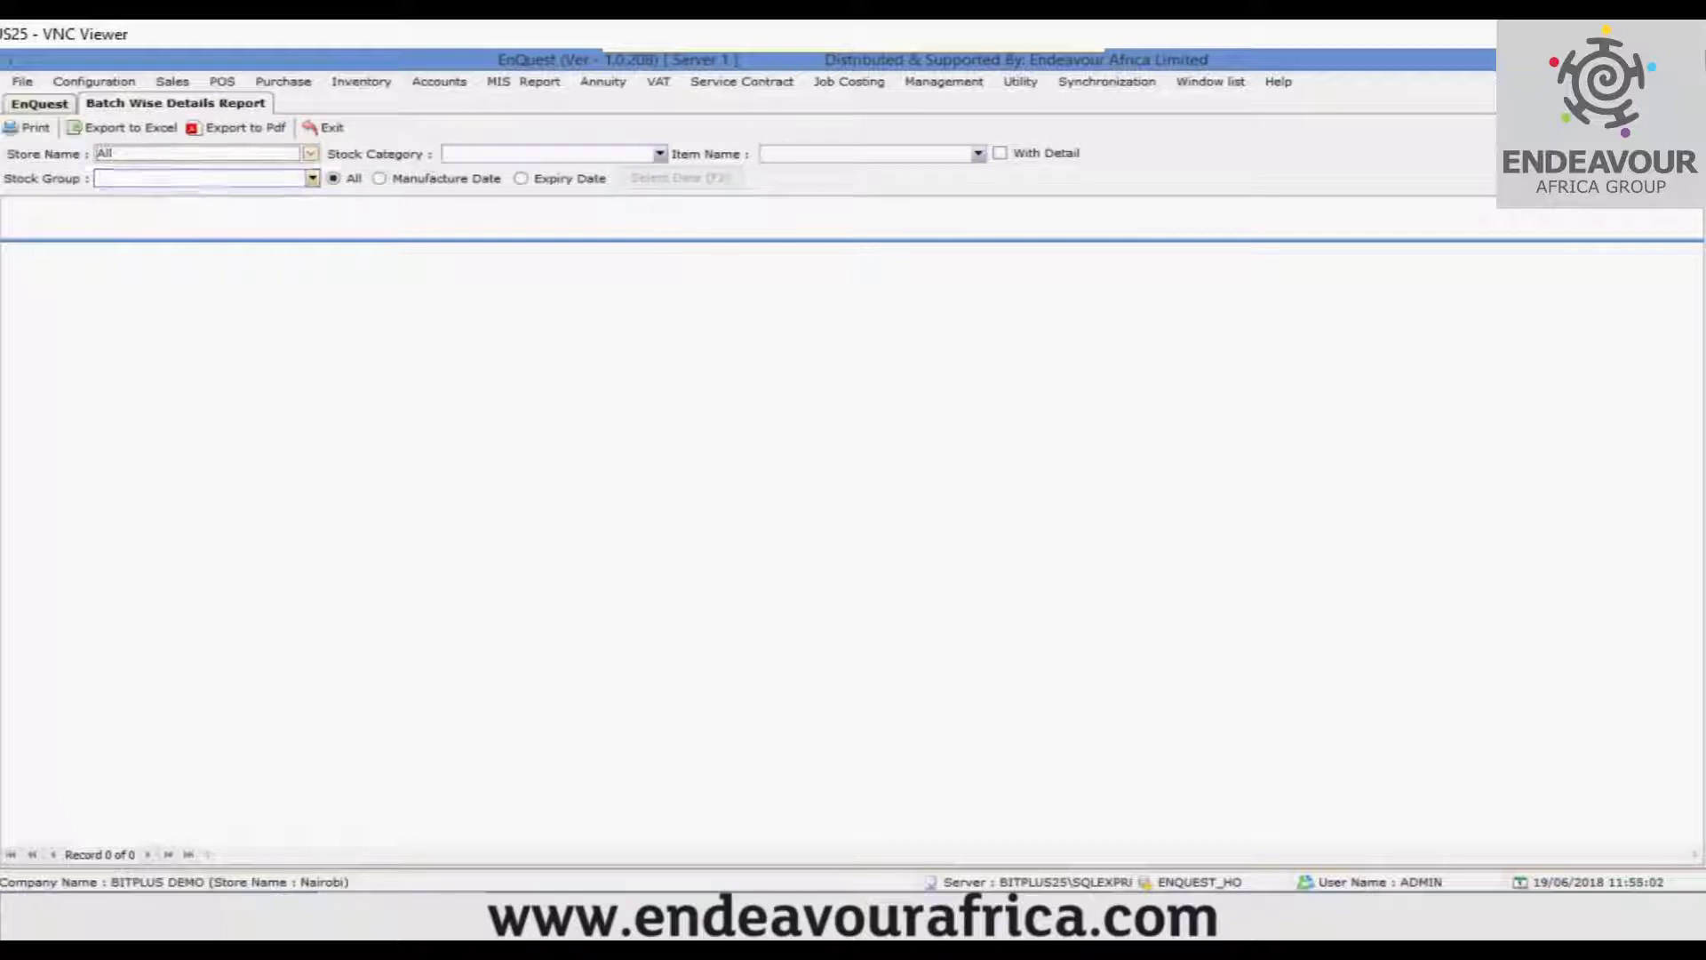
# Step: Load the batch records for all stores and examine the listed item's batch name and batch quantity
pyautogui.press('F5')
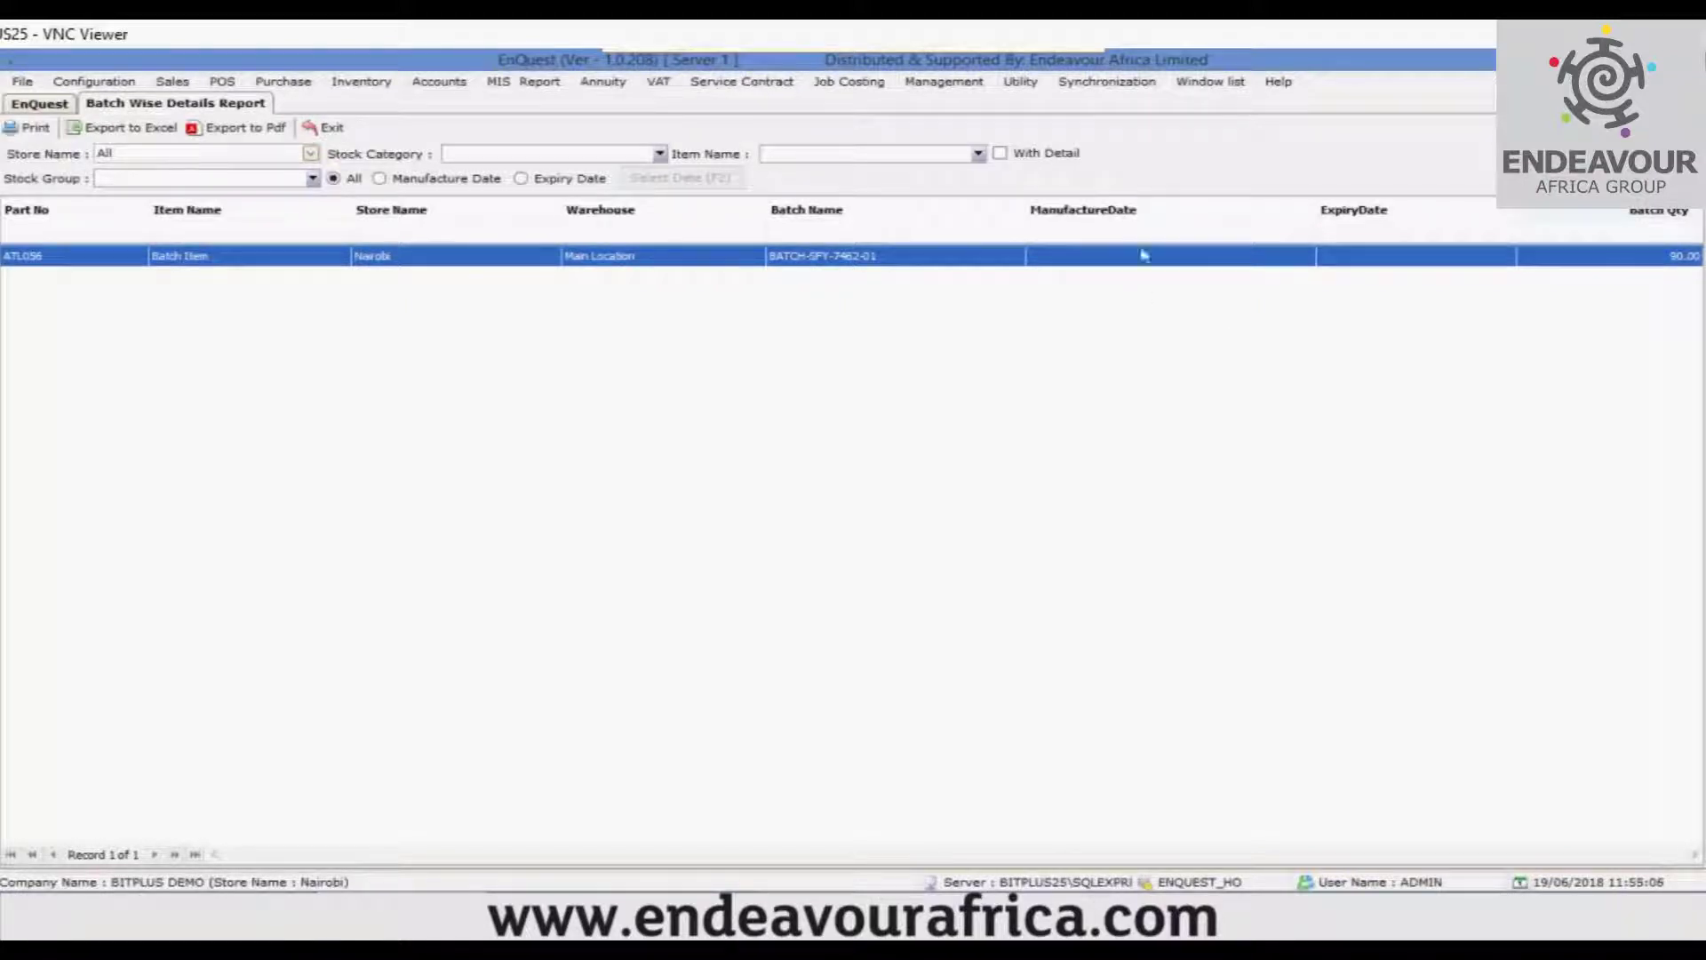
pyautogui.click(948, 258)
pyautogui.click(1655, 267)
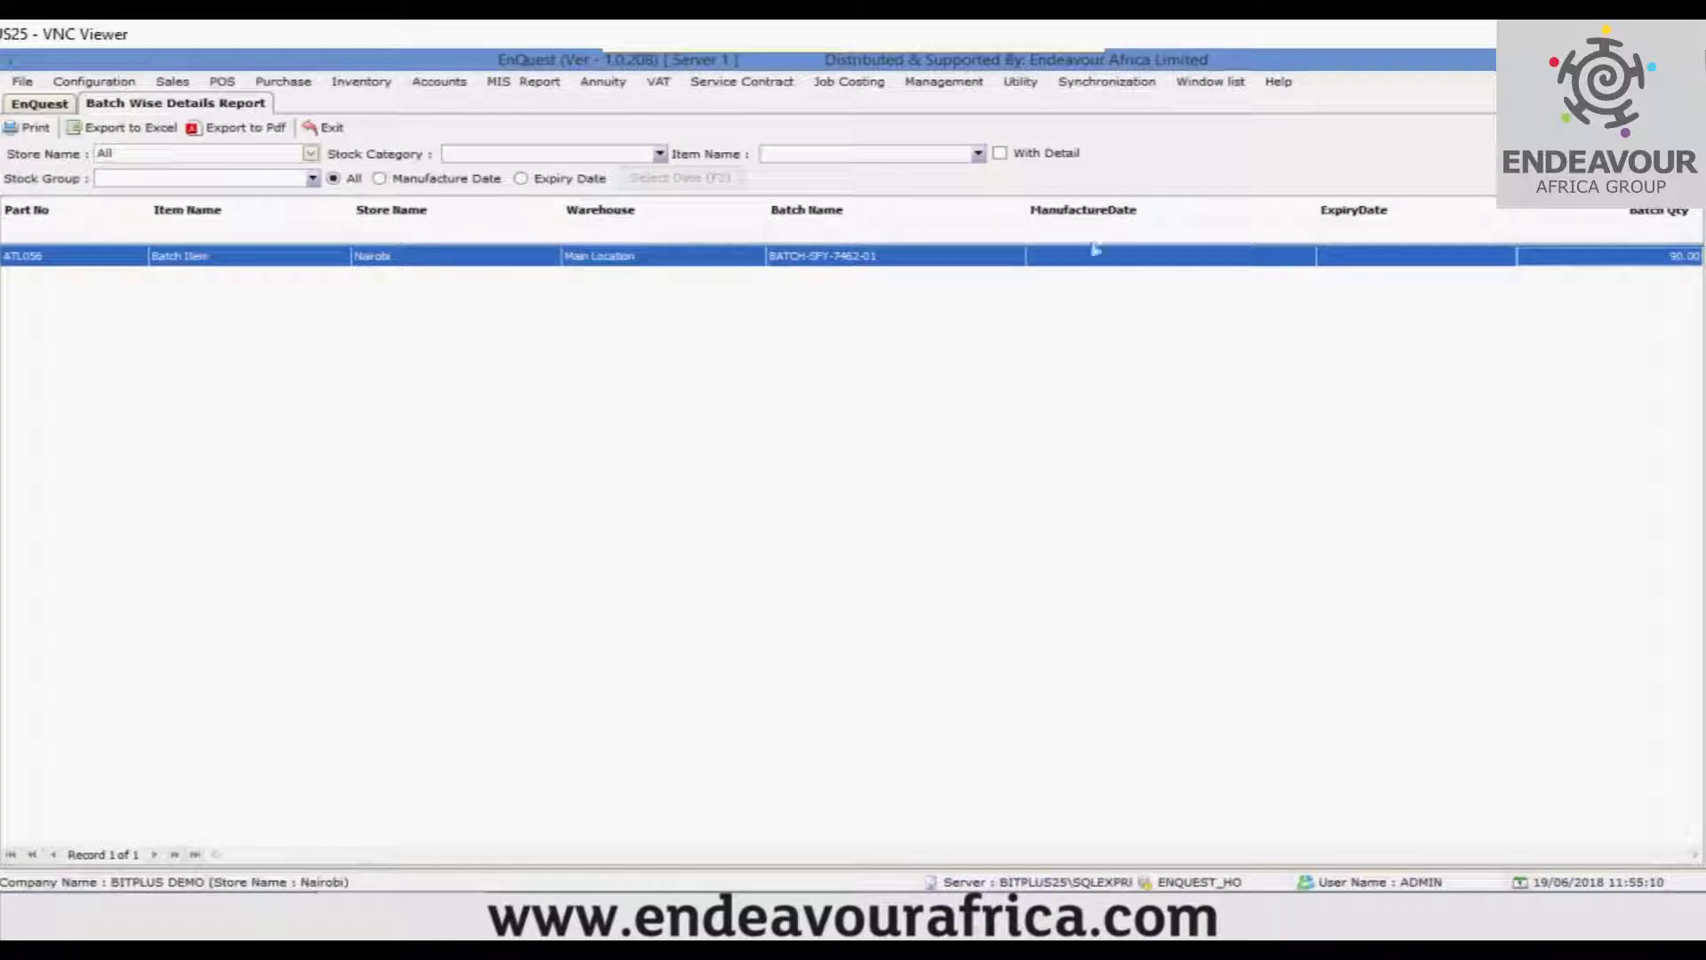